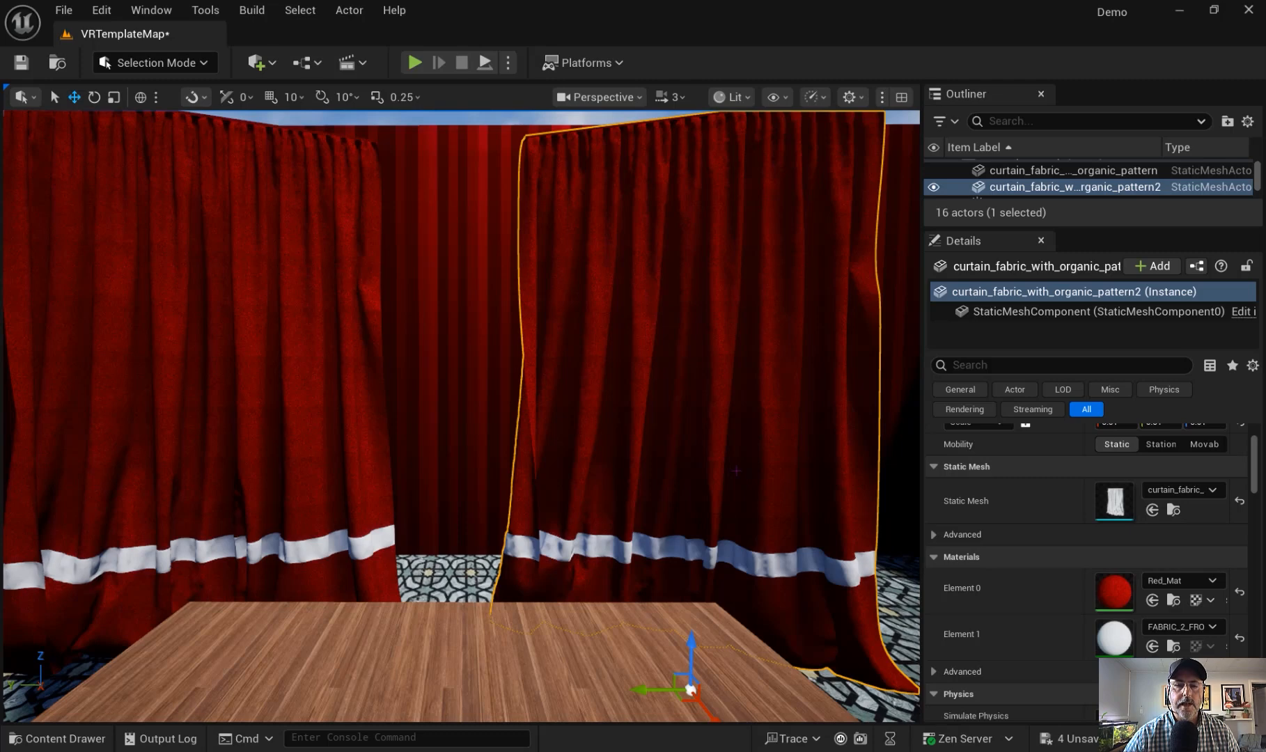
Look over the two red stage curtains and the wall behind them in the level.
{"action": "left_click", "coordinate": [349, 428]}
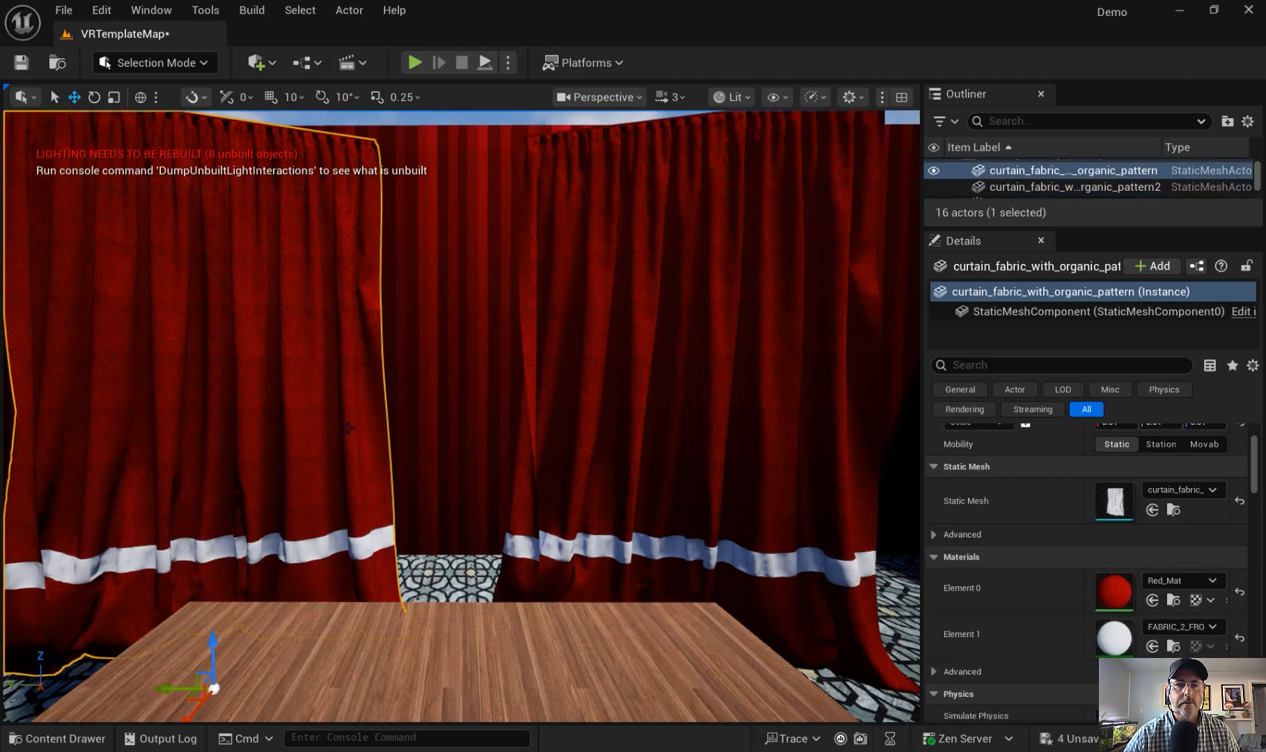
{"action": "left_click", "coordinate": [458, 420]}
{"action": "right_click_drag", "start_coordinate": [446, 427], "coordinate": [380, 427]}
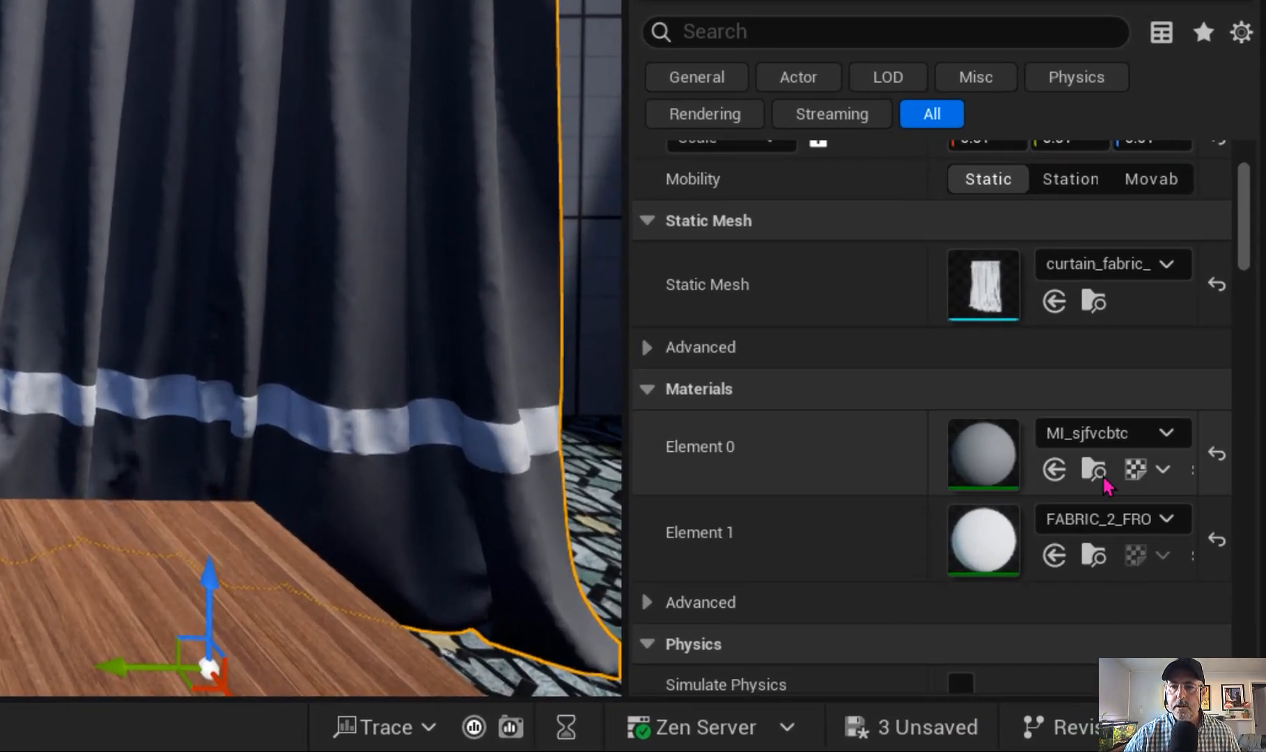
Open the curtain's Element 0 material instance MI_sjfvcbtc and locate its base color texture T_sjfvcbtc_2K_B in the project content.
{"action": "left_click", "coordinate": [1099, 476]}
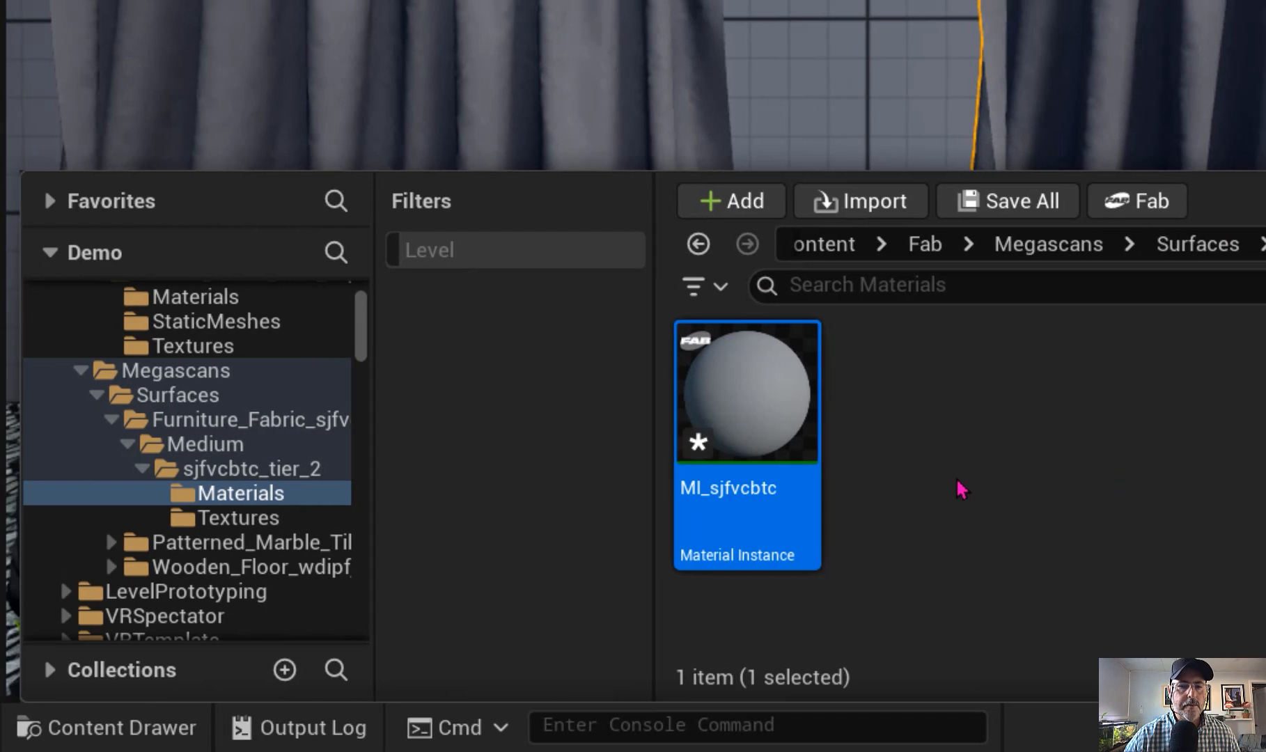
{"action": "mouse_move", "coordinate": [766, 444]}
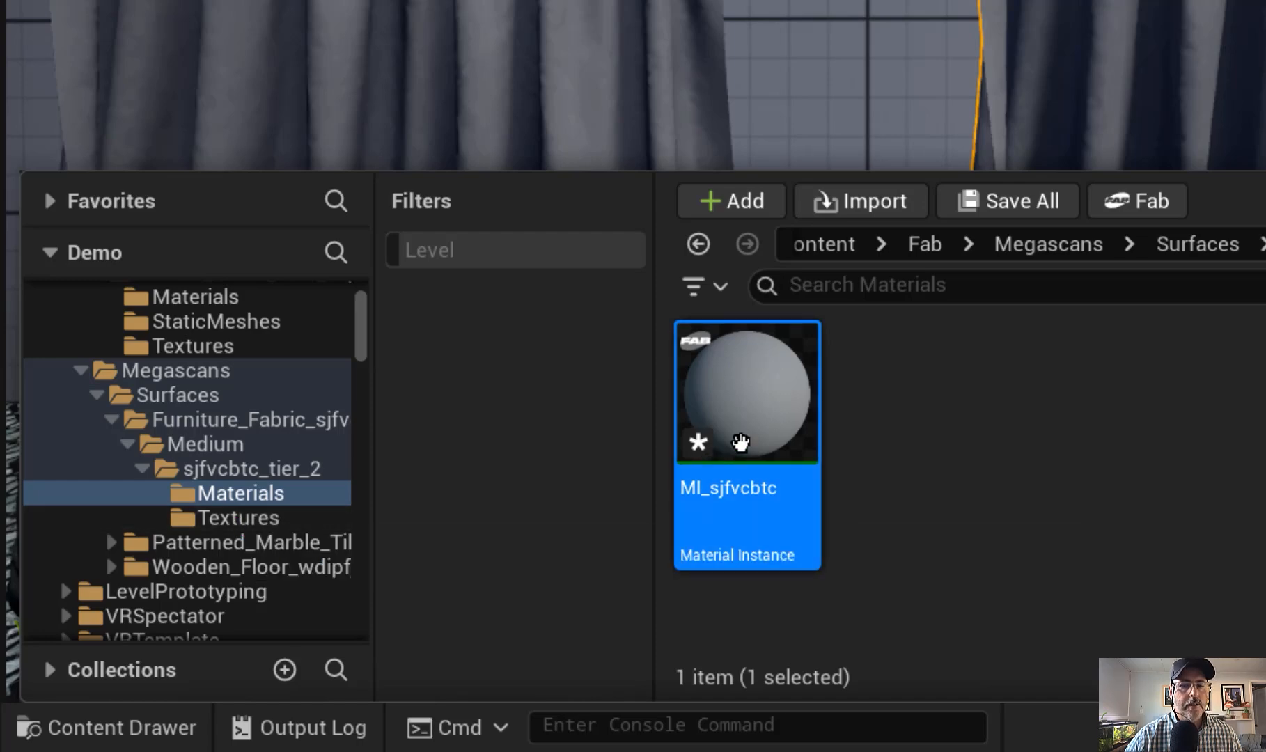
{"action": "double_click", "coordinate": [742, 433]}
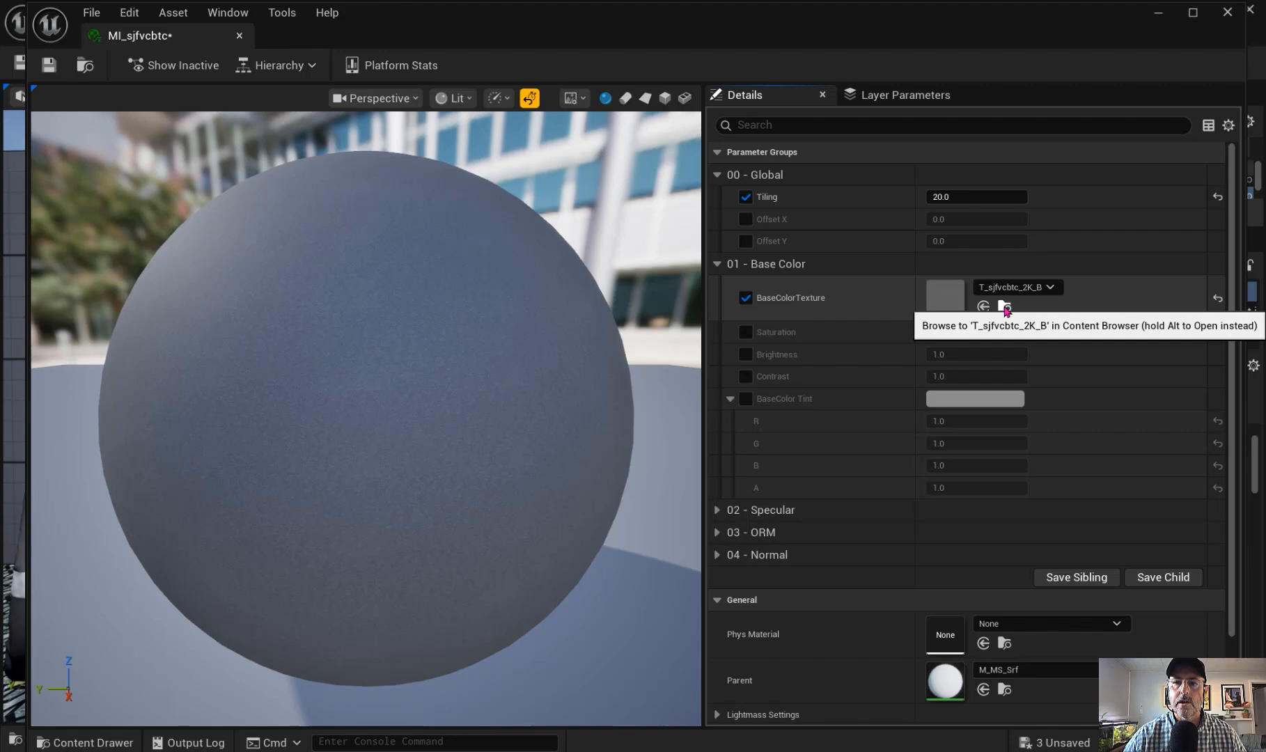
{"action": "left_click", "coordinate": [1005, 307]}
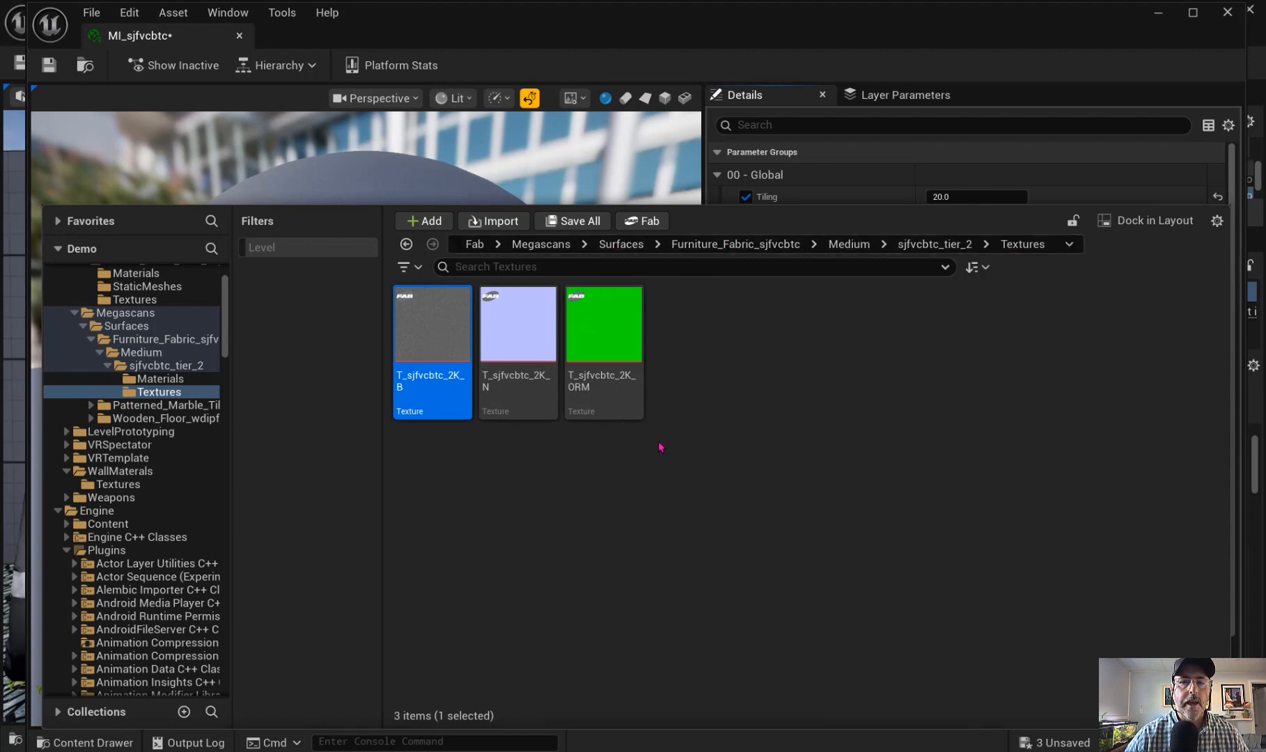
Bring up the Textures and Downloads folders in File Explorer and arrange their windows below the project's texture assets.
{"action": "mouse_move", "coordinate": [447, 751]}
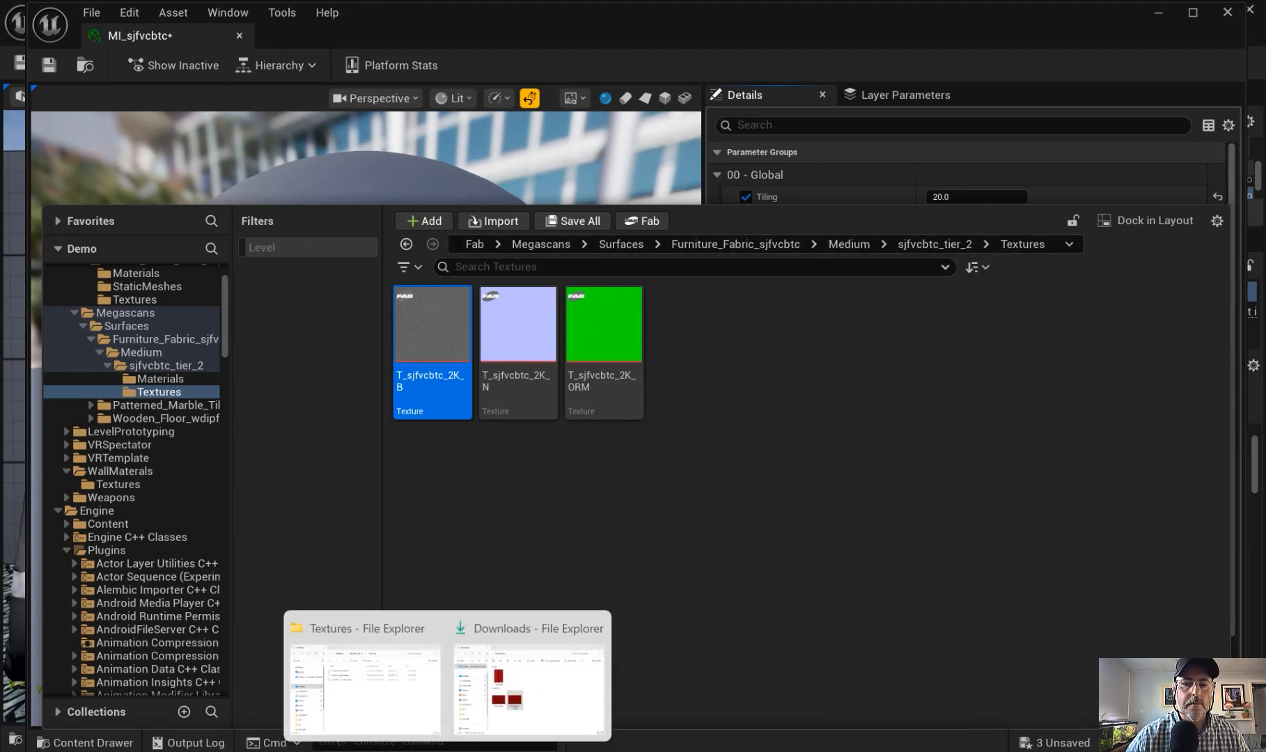
{"action": "left_click", "coordinate": [403, 718]}
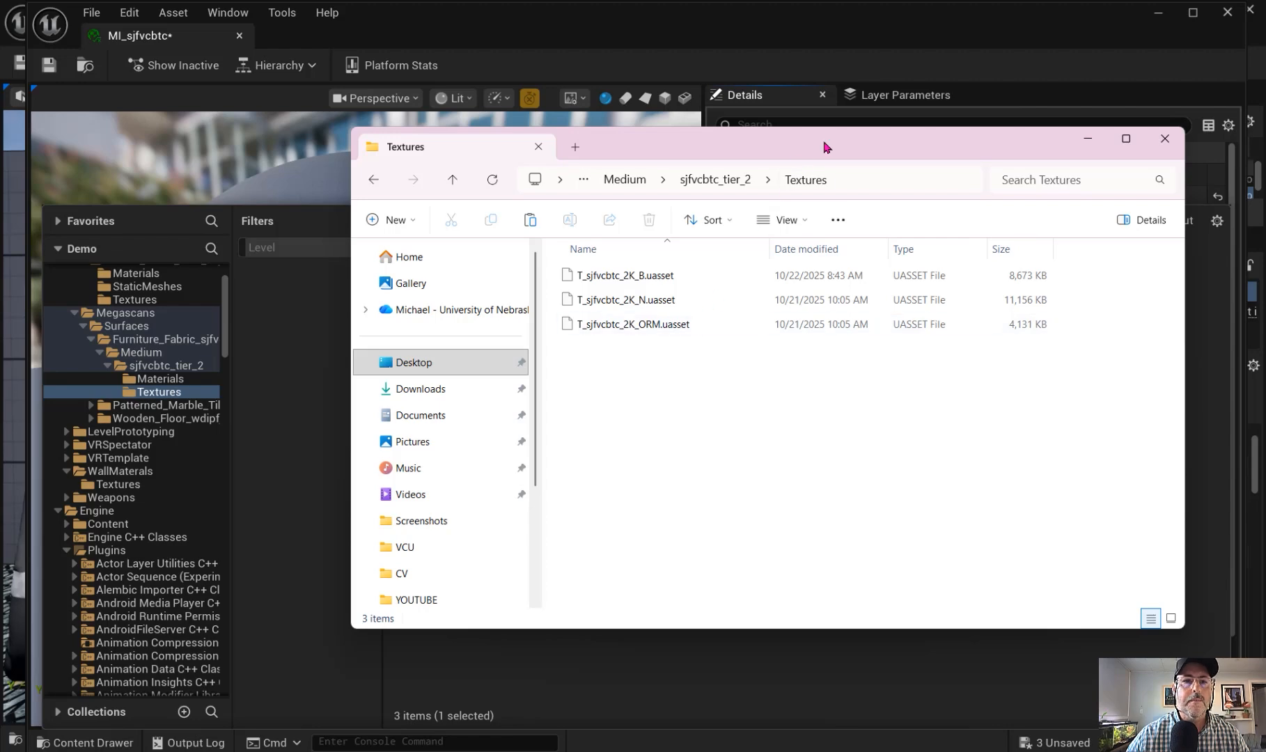
{"action": "left_click_drag", "start_coordinate": [801, 144], "coordinate": [598, 466]}
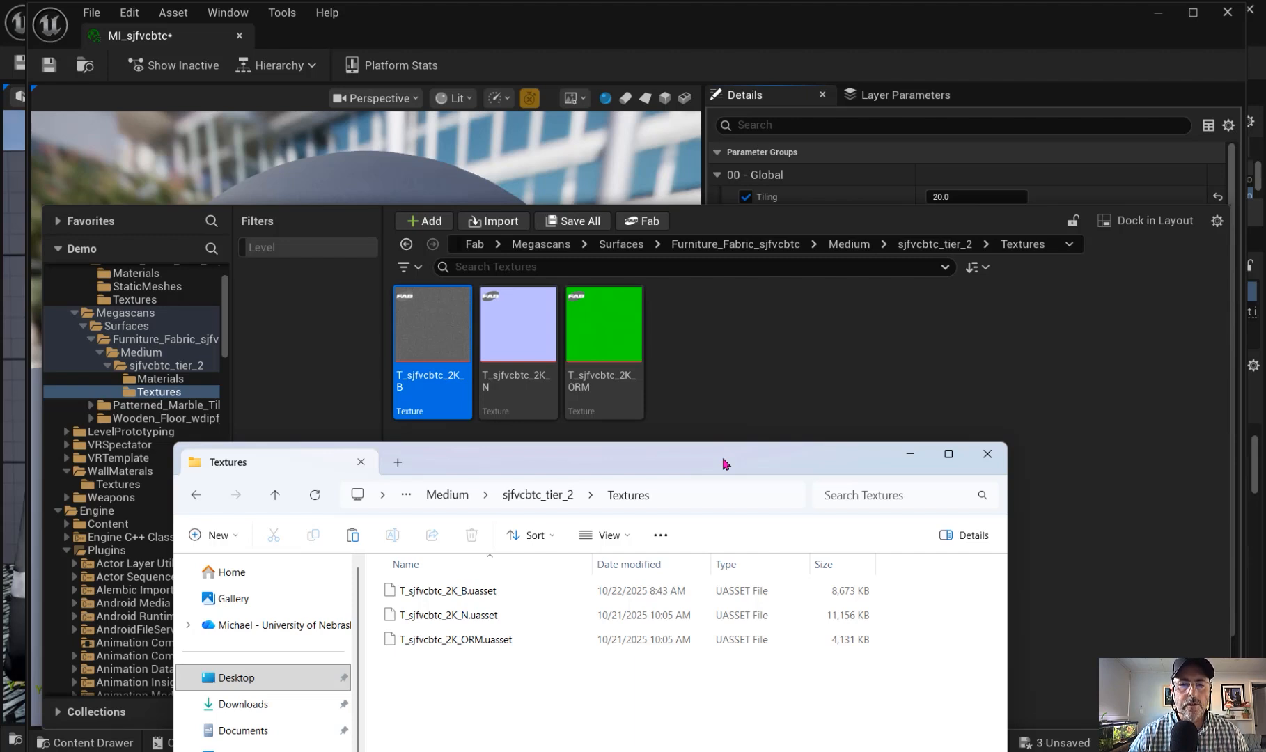
{"action": "key", "text": "alt+Tab"}
{"action": "left_click_drag", "start_coordinate": [832, 459], "coordinate": [842, 371]}
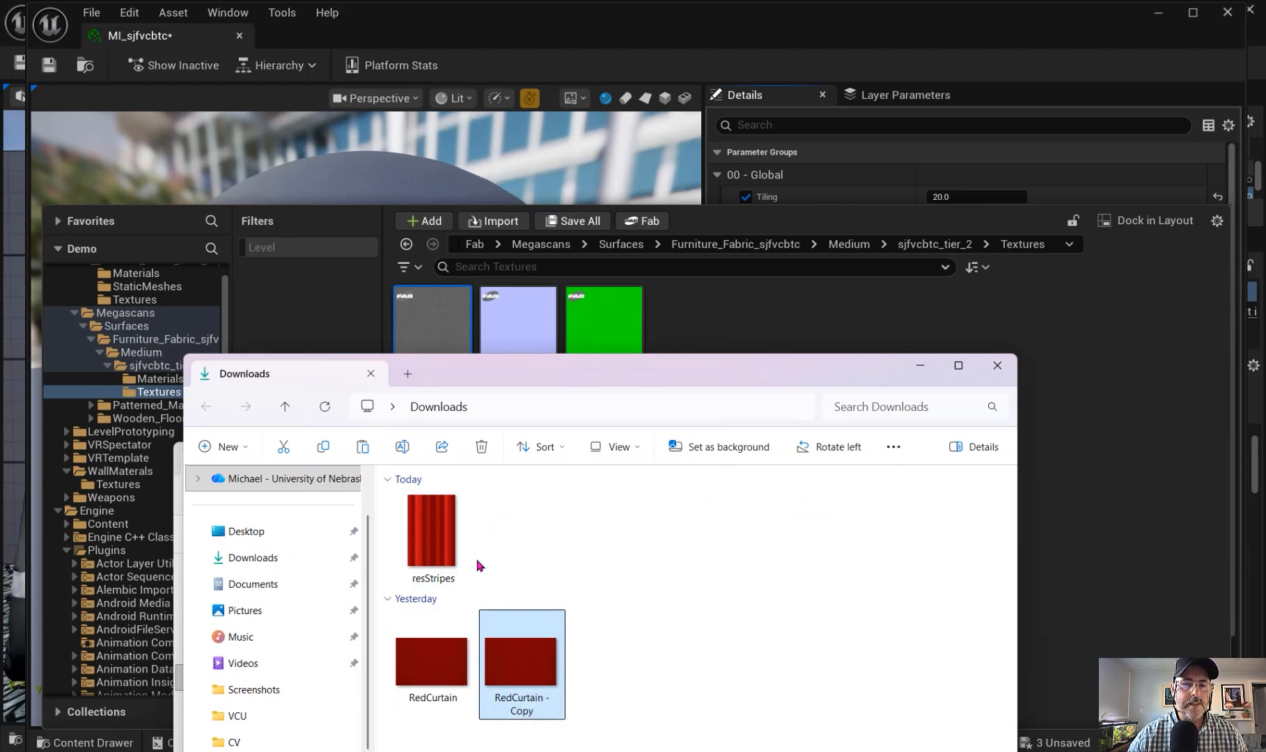
Preview the resStripes and RedCurtain images from Downloads, closing each preview.
{"action": "left_click", "coordinate": [438, 551]}
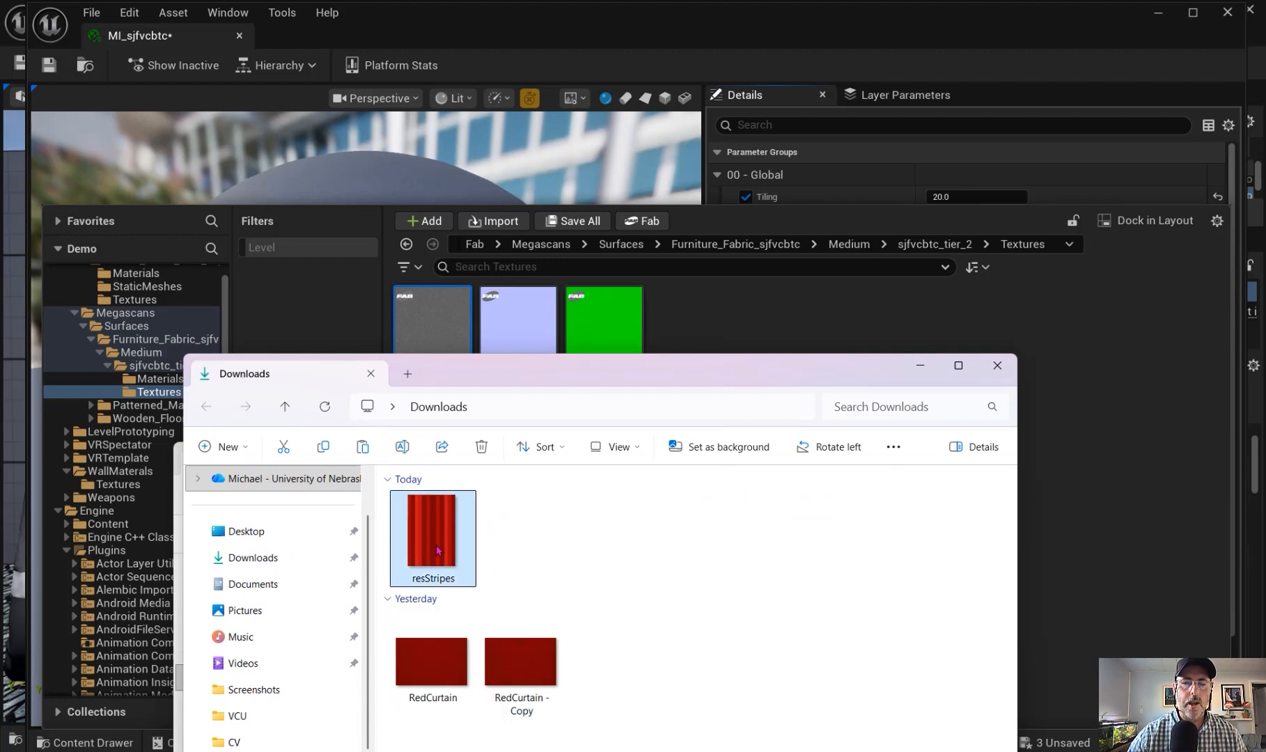
{"action": "double_click", "coordinate": [438, 550]}
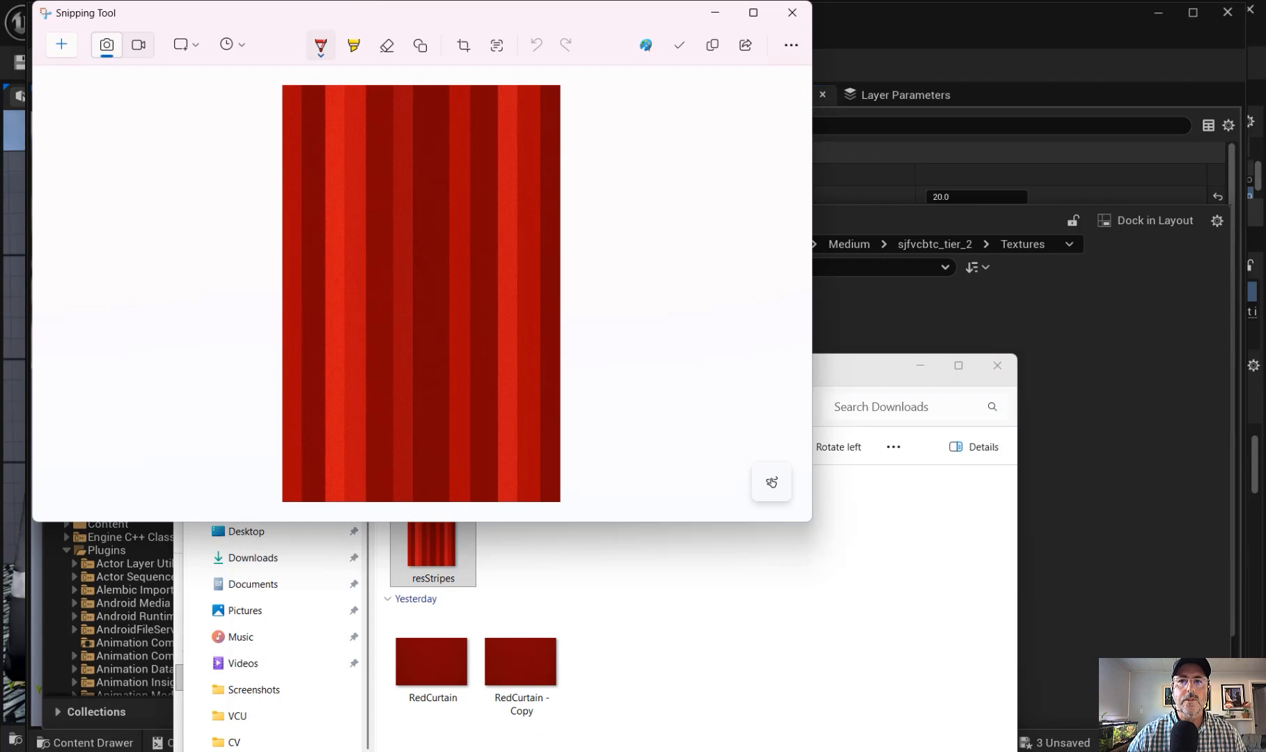
{"action": "left_click", "coordinate": [793, 13]}
{"action": "left_click", "coordinate": [448, 670]}
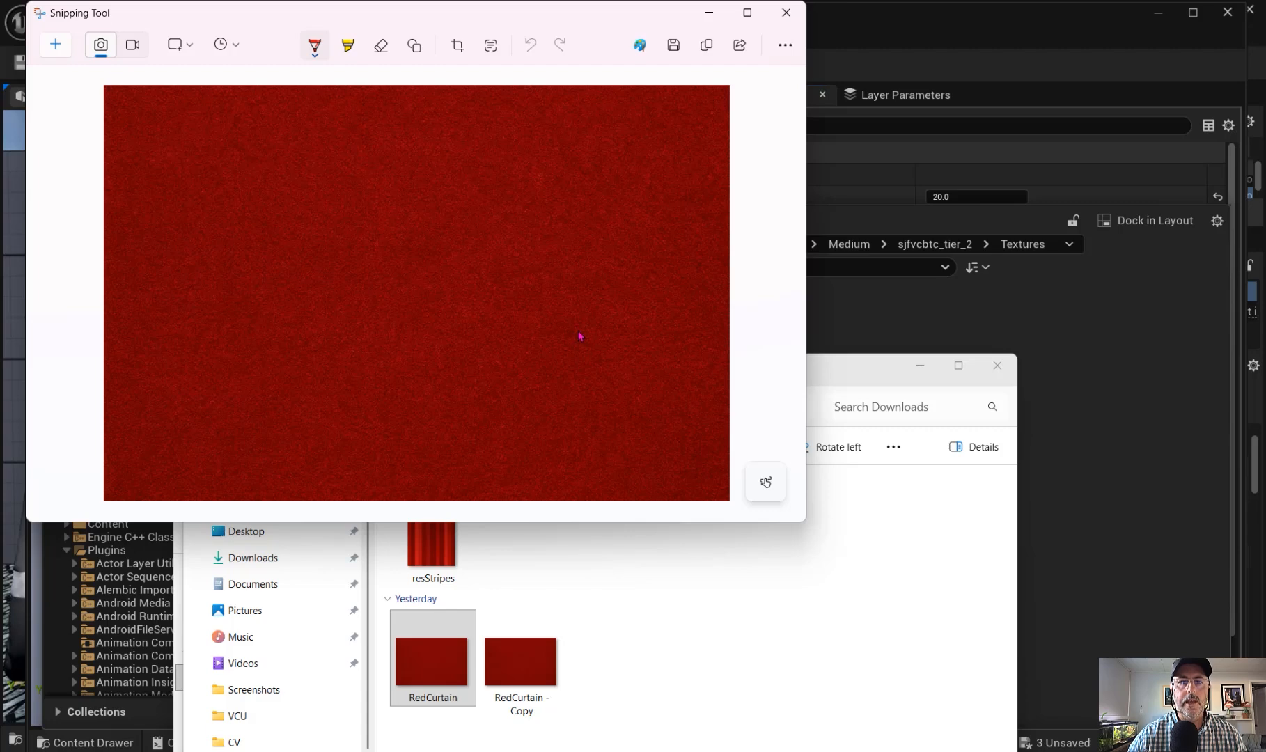
{"action": "left_click", "coordinate": [785, 14]}
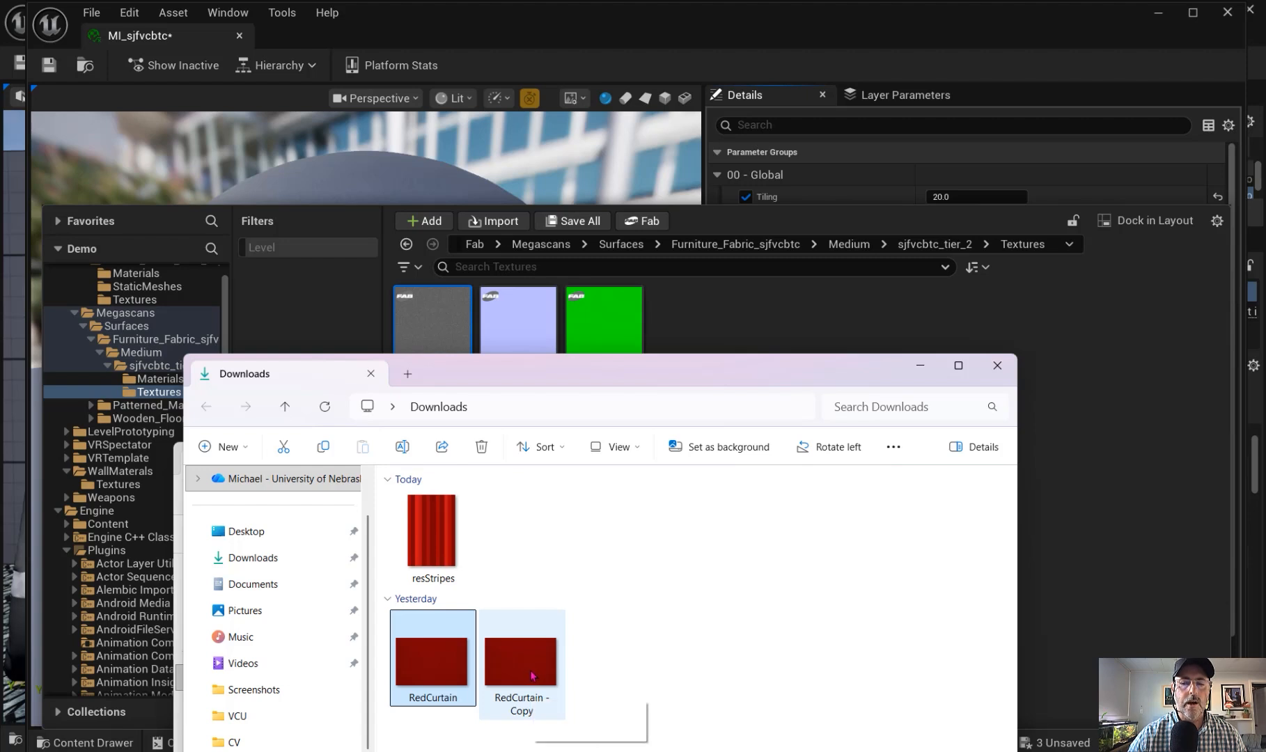
Import the RedCurtain - Copy image directly into the project's Textures folder and check the matching Textures folder in File Explorer.
{"action": "left_click_drag", "start_coordinate": [533, 675], "coordinate": [1120, 527]}
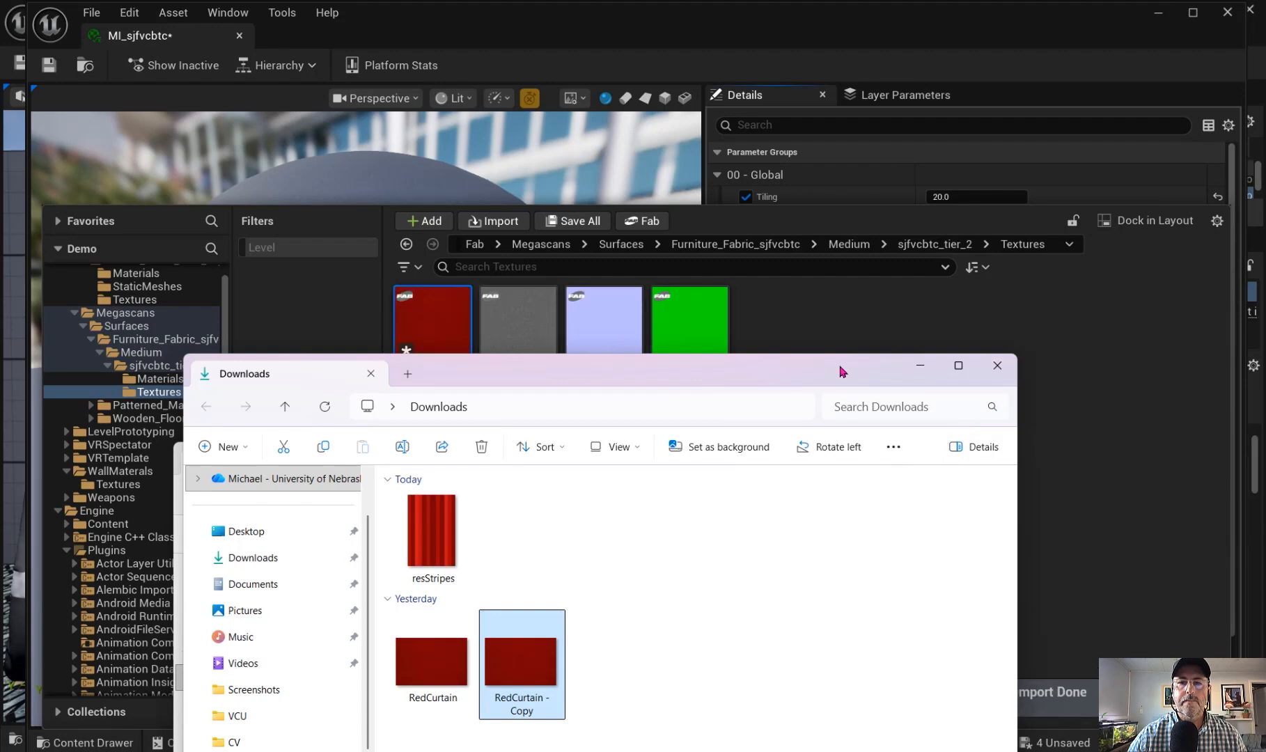
{"action": "left_click_drag", "start_coordinate": [840, 371], "coordinate": [847, 503]}
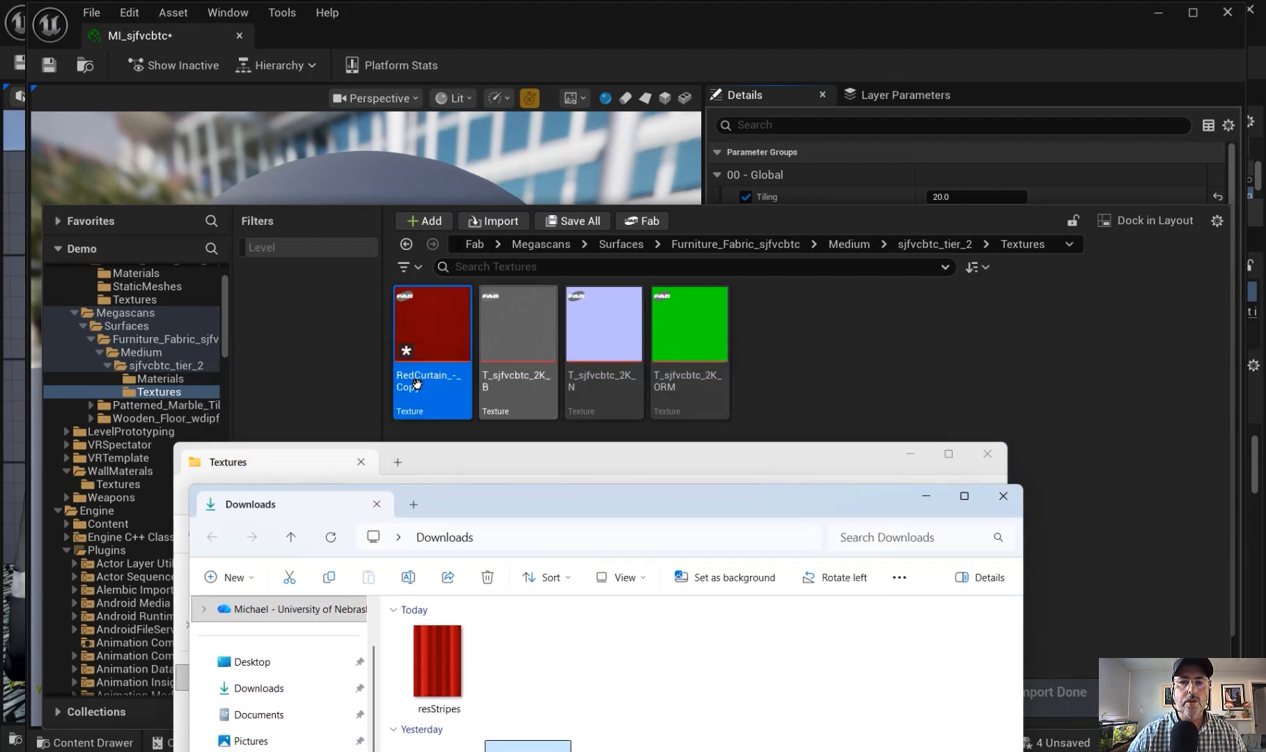
{"action": "mouse_move", "coordinate": [421, 370]}
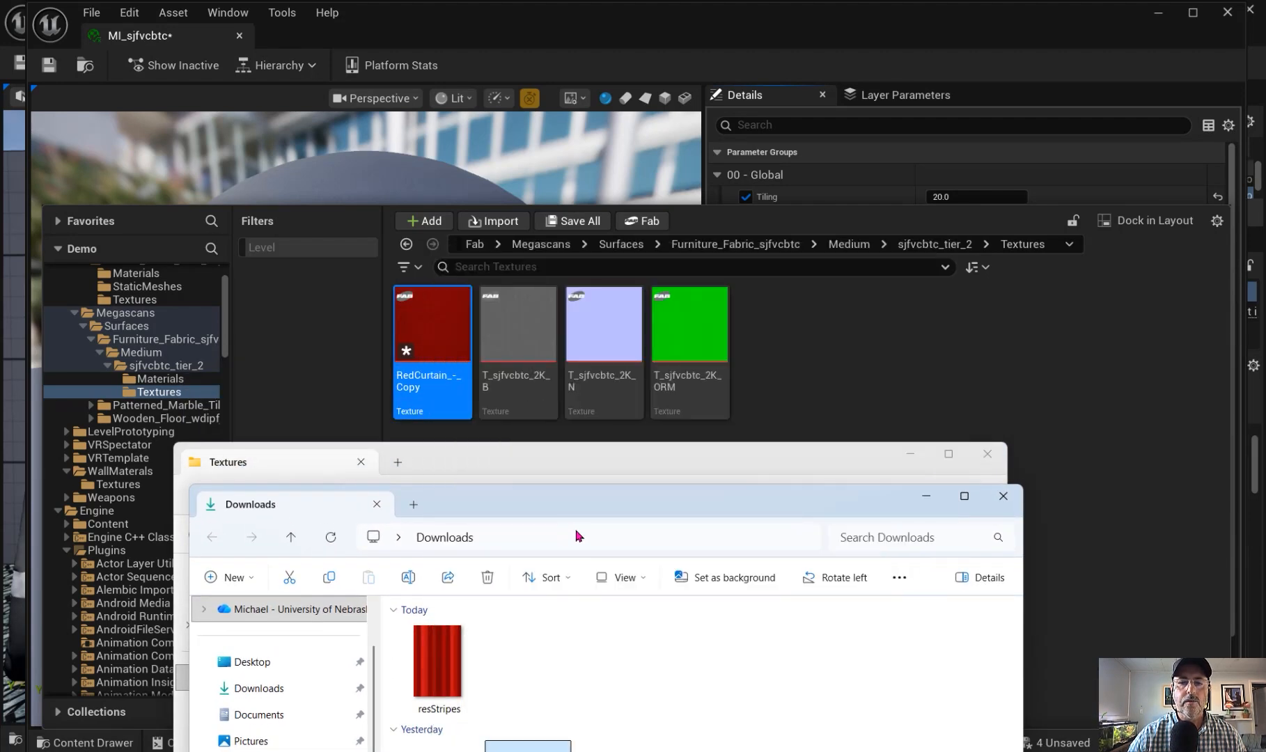
{"action": "left_click_drag", "start_coordinate": [757, 507], "coordinate": [827, 520]}
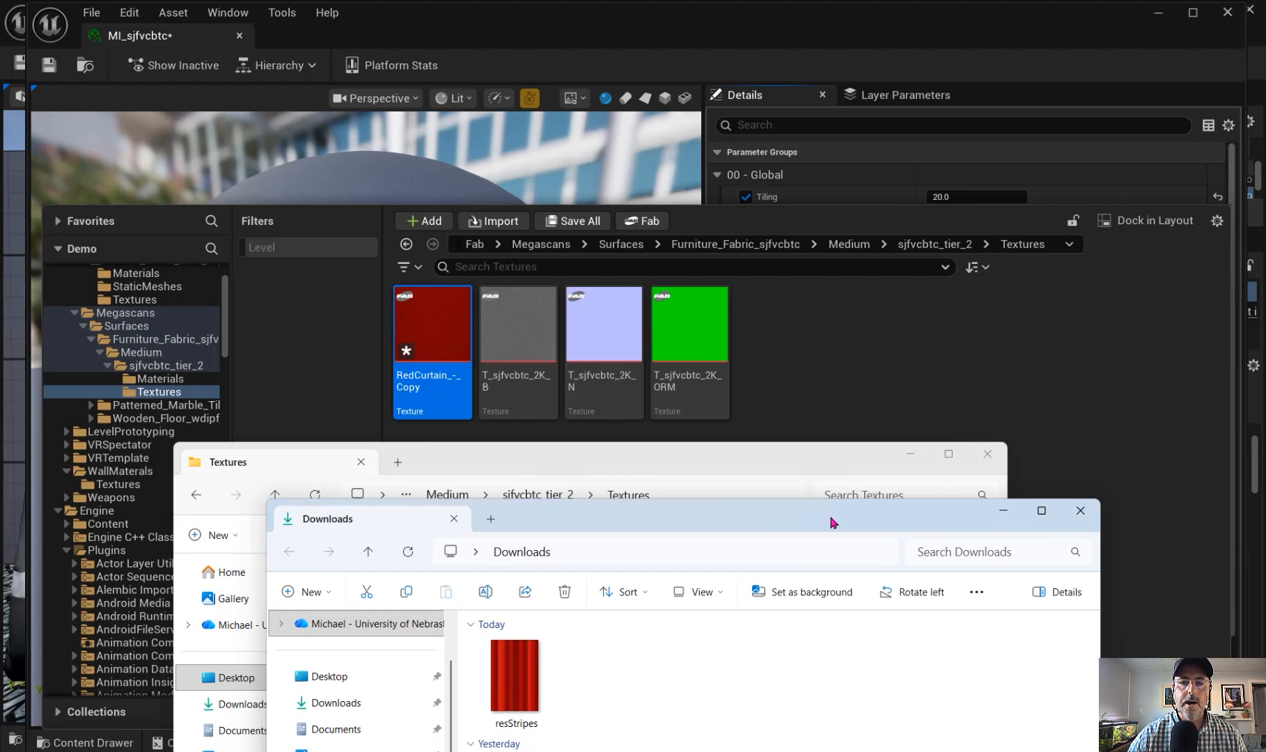
{"action": "left_click", "coordinate": [777, 470]}
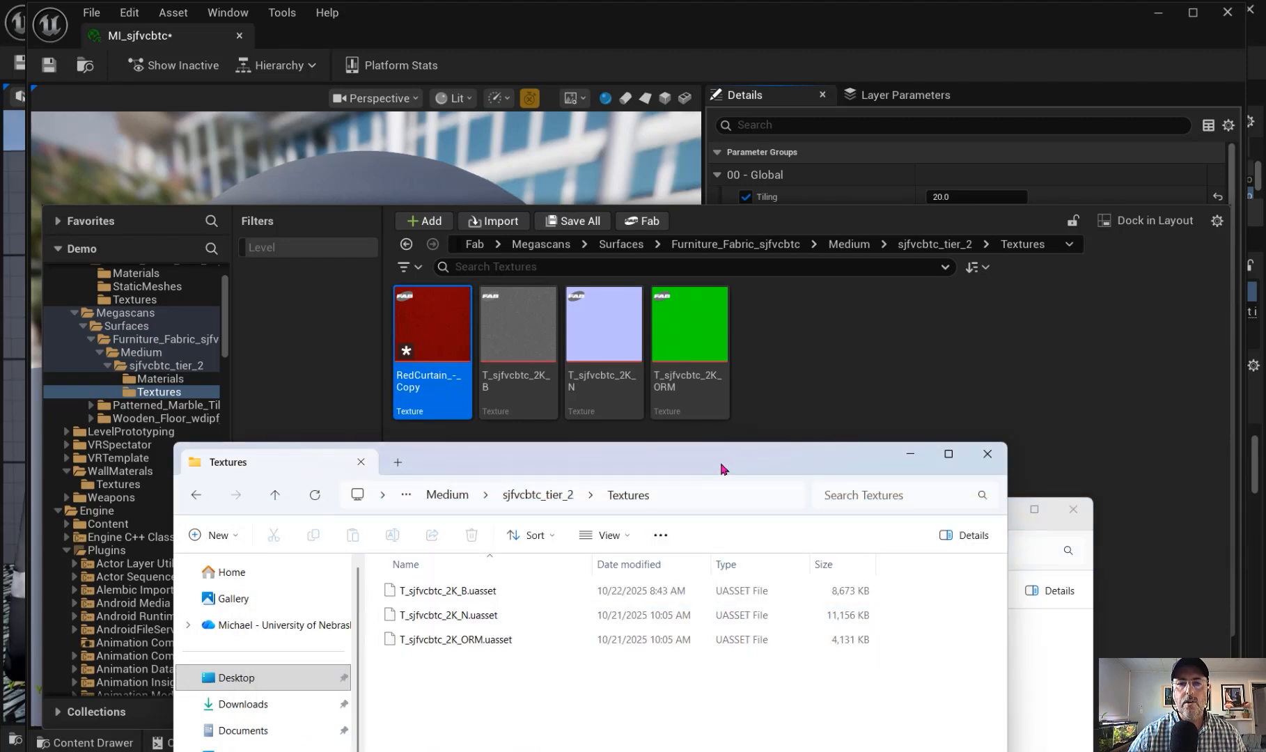
{"action": "left_click_drag", "start_coordinate": [722, 468], "coordinate": [688, 468]}
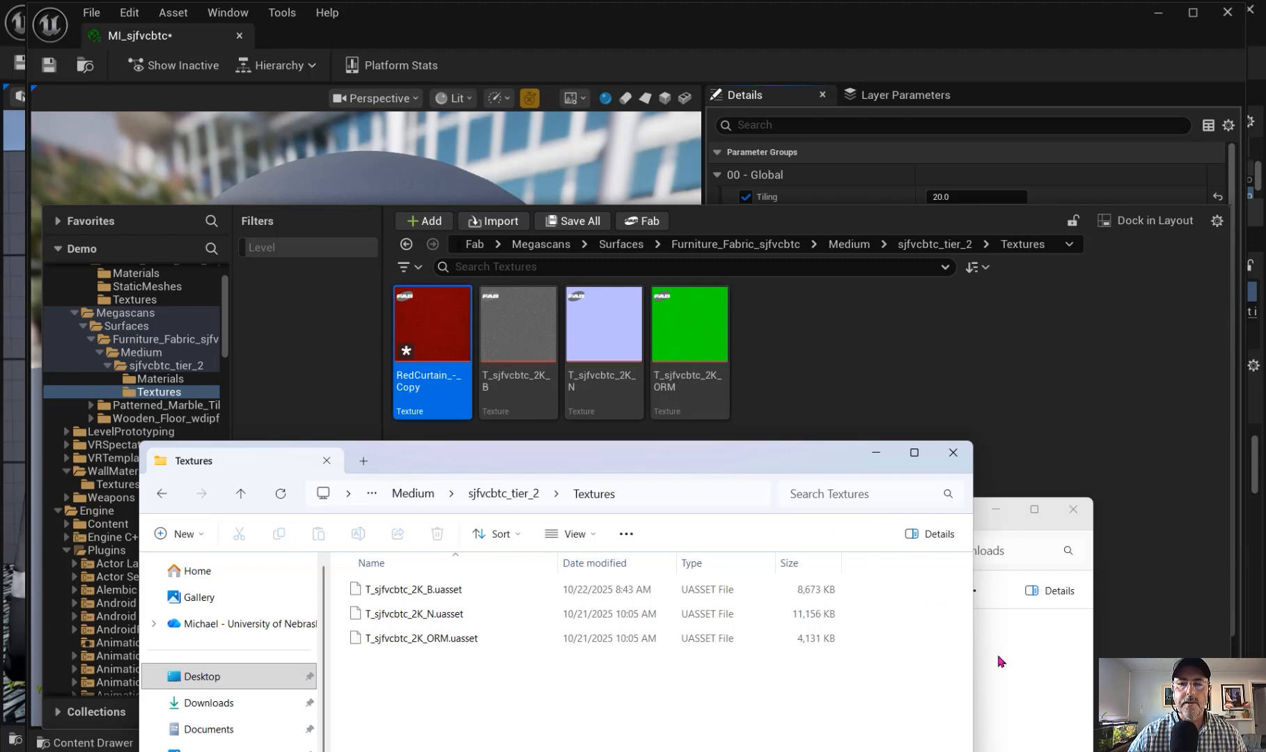
Delete the RedCurtain_-_Copy texture from the project's Textures folder.
{"action": "left_click", "coordinate": [433, 344]}
{"action": "key", "text": "Delete"}
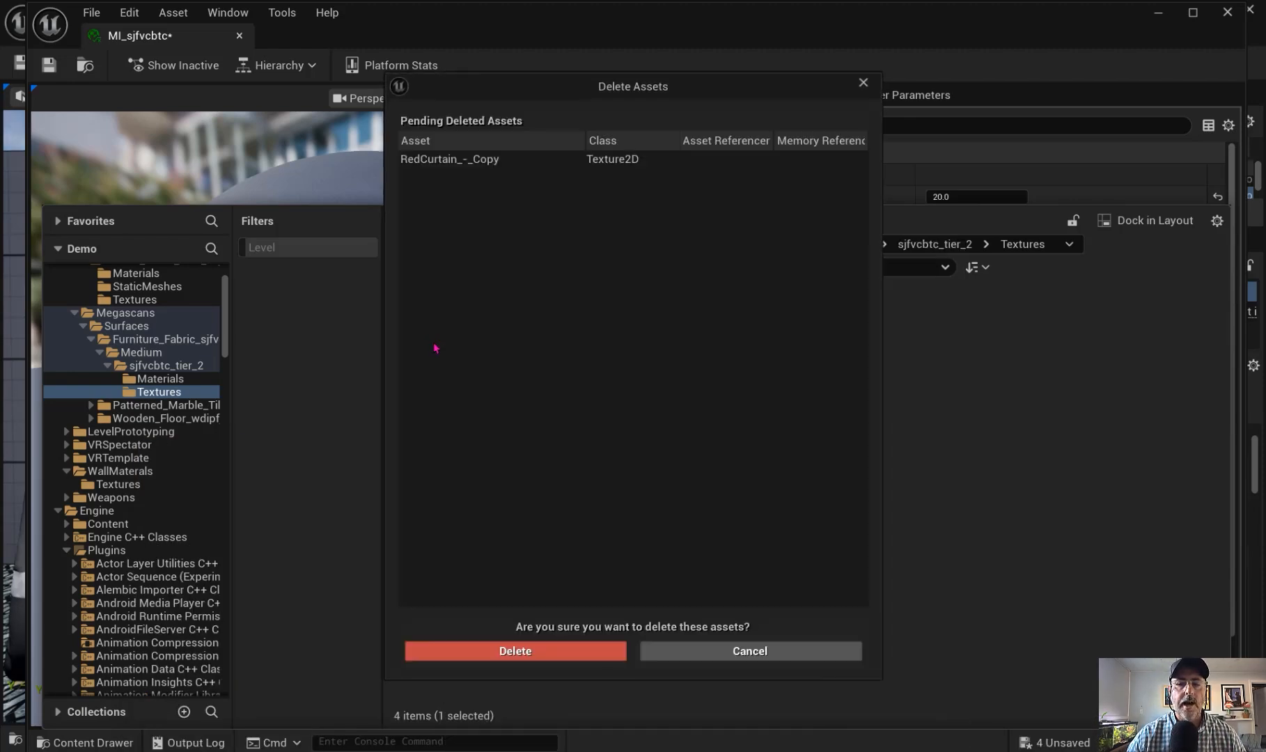
{"action": "left_click", "coordinate": [544, 649]}
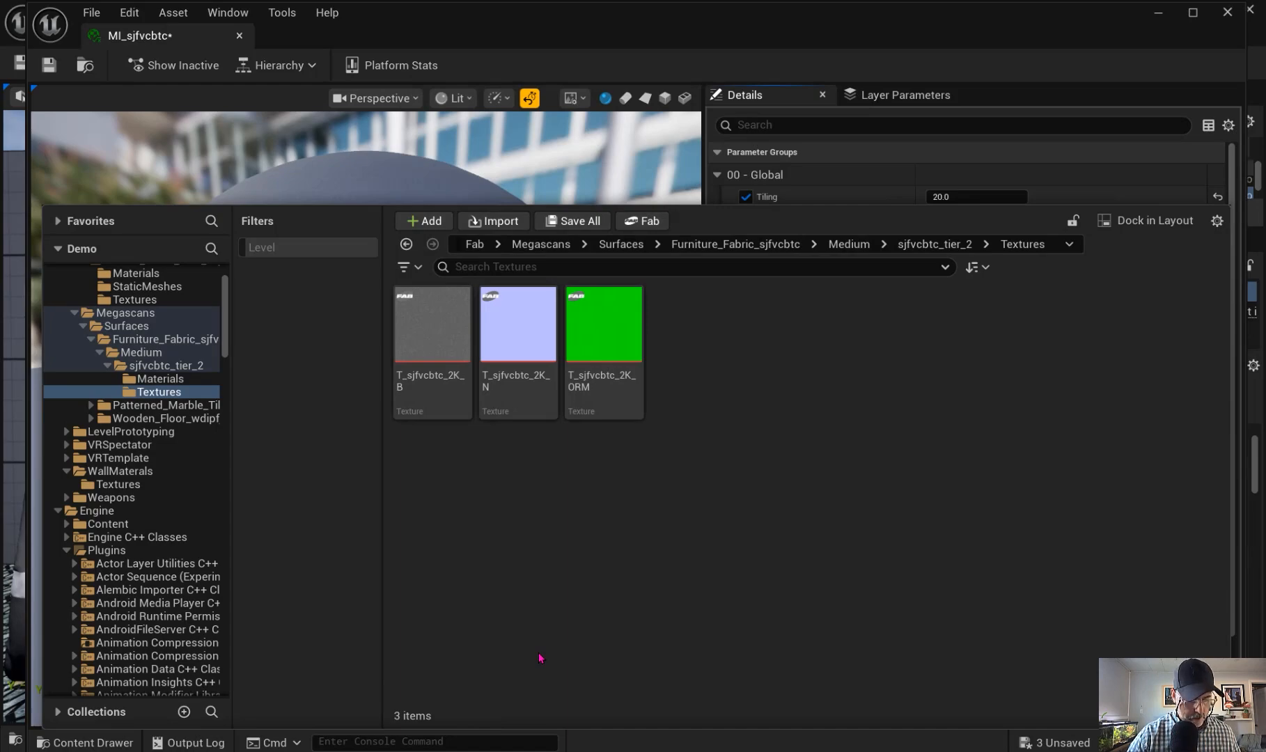
Place the RedCurtain image from Downloads in the sjfvcbtc_tier_2 Textures folder using File Explorer, and import the detected file into Unreal.
{"action": "mouse_move", "coordinate": [448, 740]}
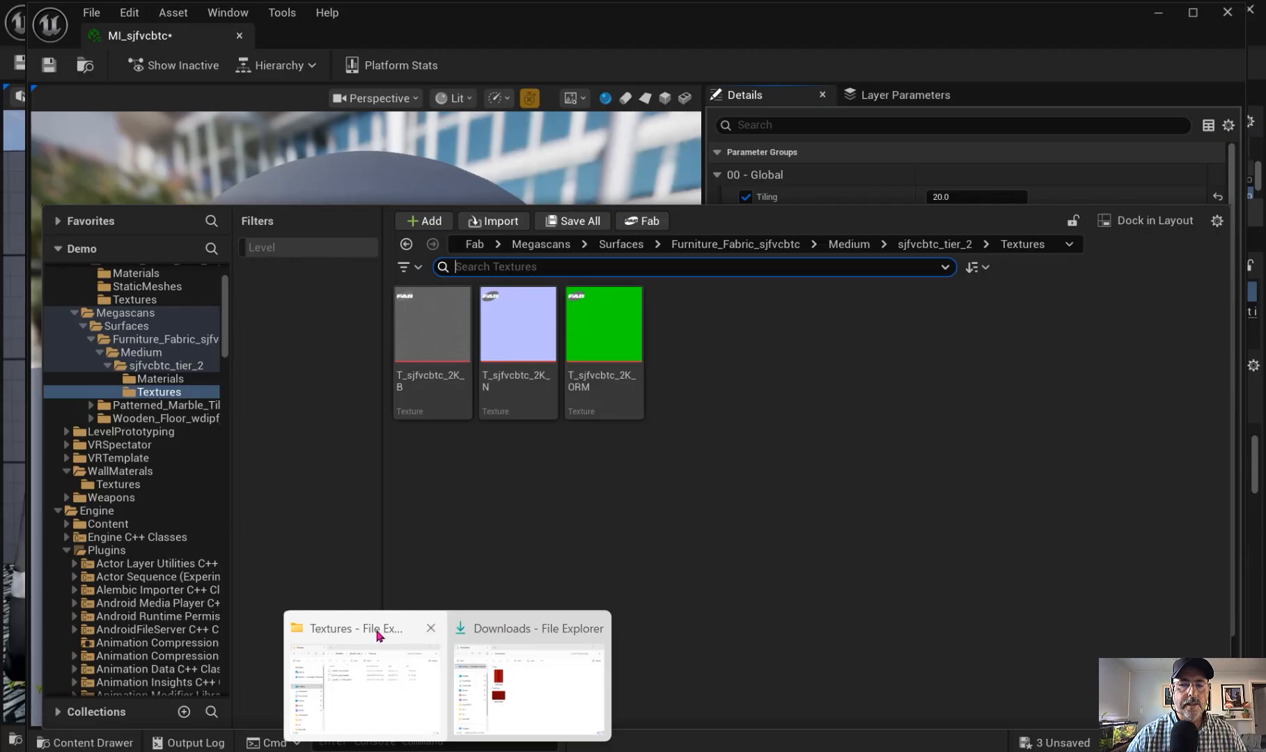
{"action": "left_click", "coordinate": [377, 636]}
{"action": "mouse_move", "coordinate": [440, 344]}
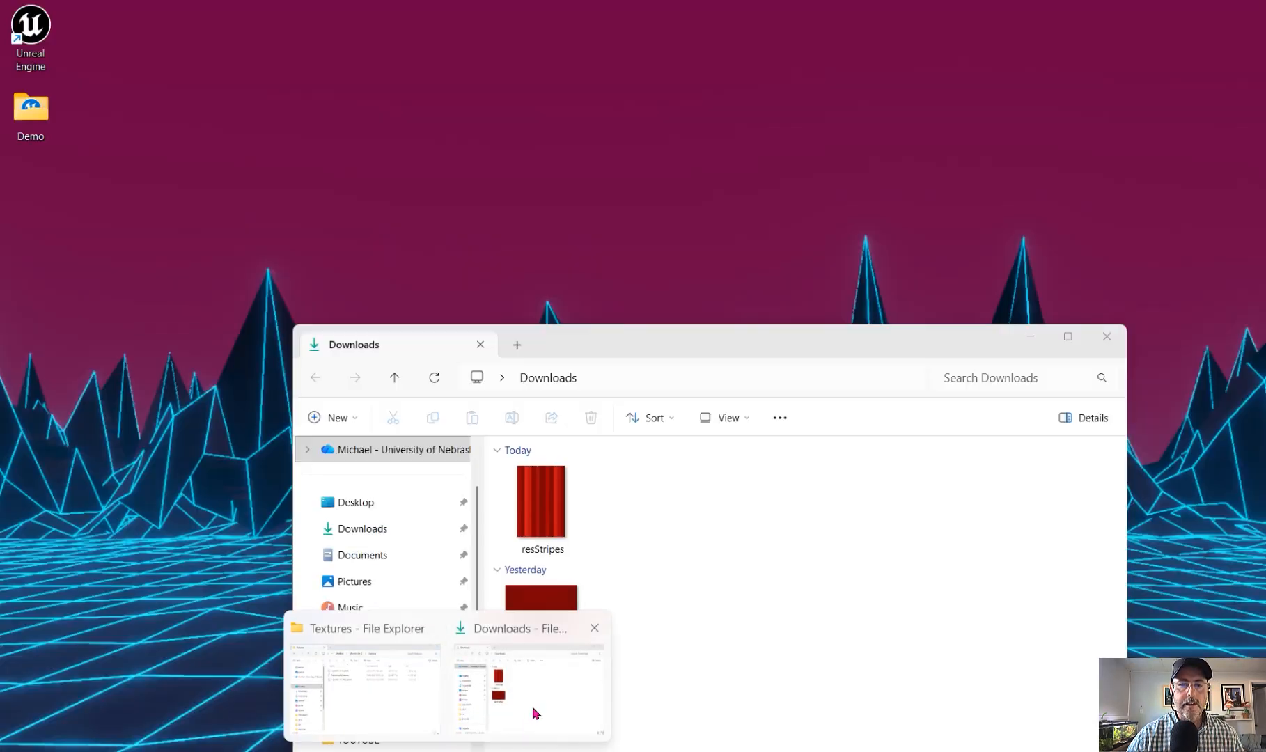
{"action": "left_click", "coordinate": [533, 712]}
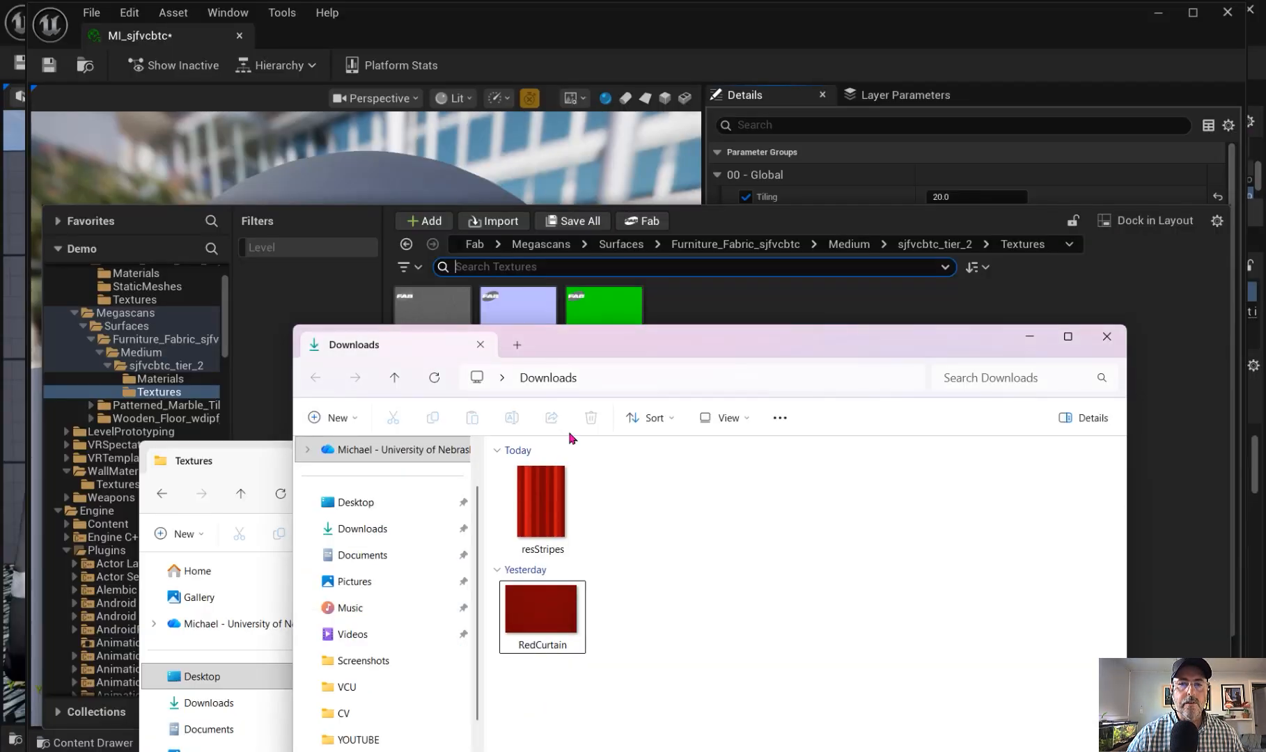
{"action": "left_click_drag", "start_coordinate": [641, 325], "coordinate": [884, 200]}
{"action": "left_click", "coordinate": [793, 480]}
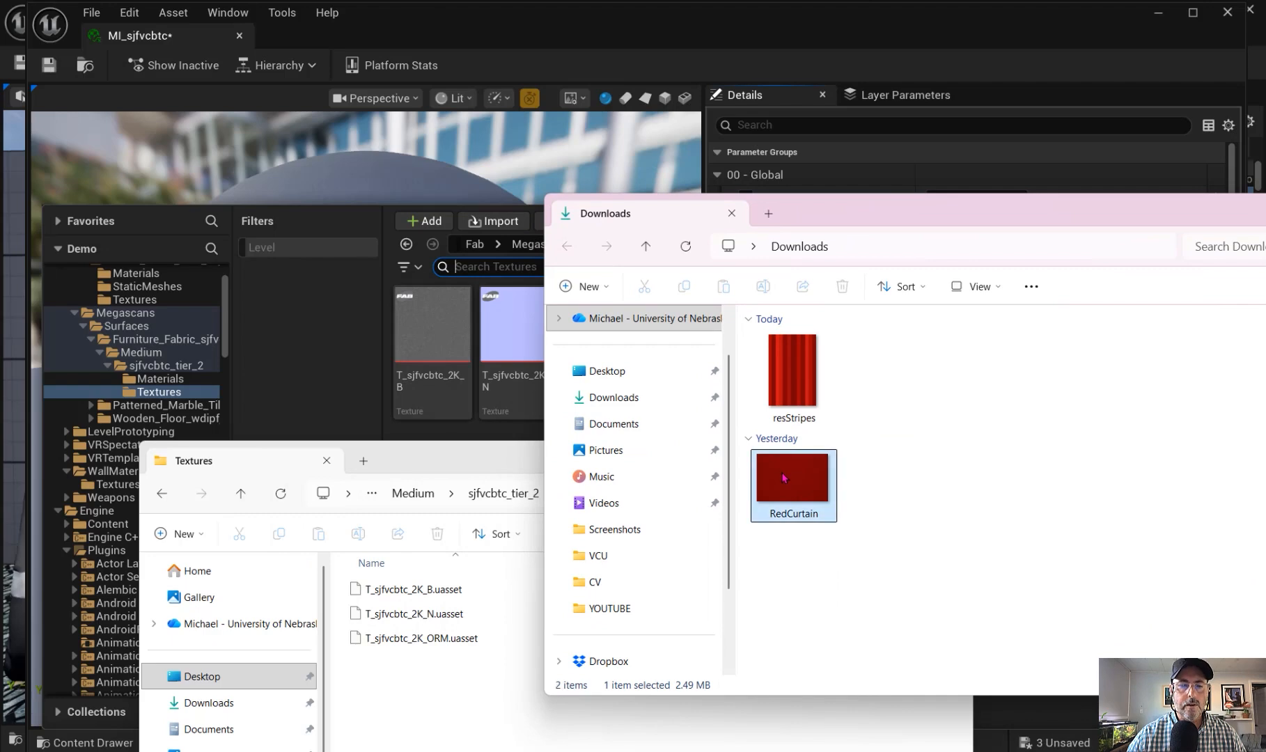
{"action": "left_click_drag", "start_coordinate": [793, 480], "coordinate": [427, 703]}
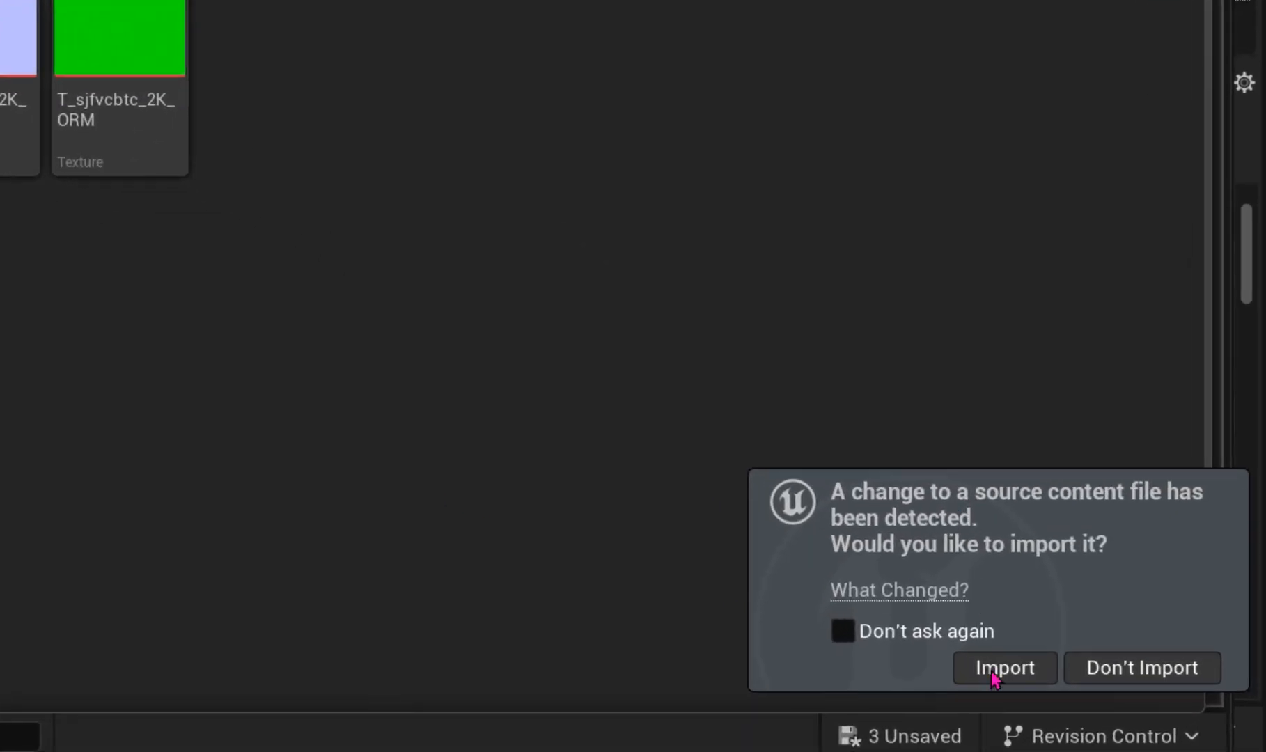
{"action": "left_click", "coordinate": [1032, 682]}
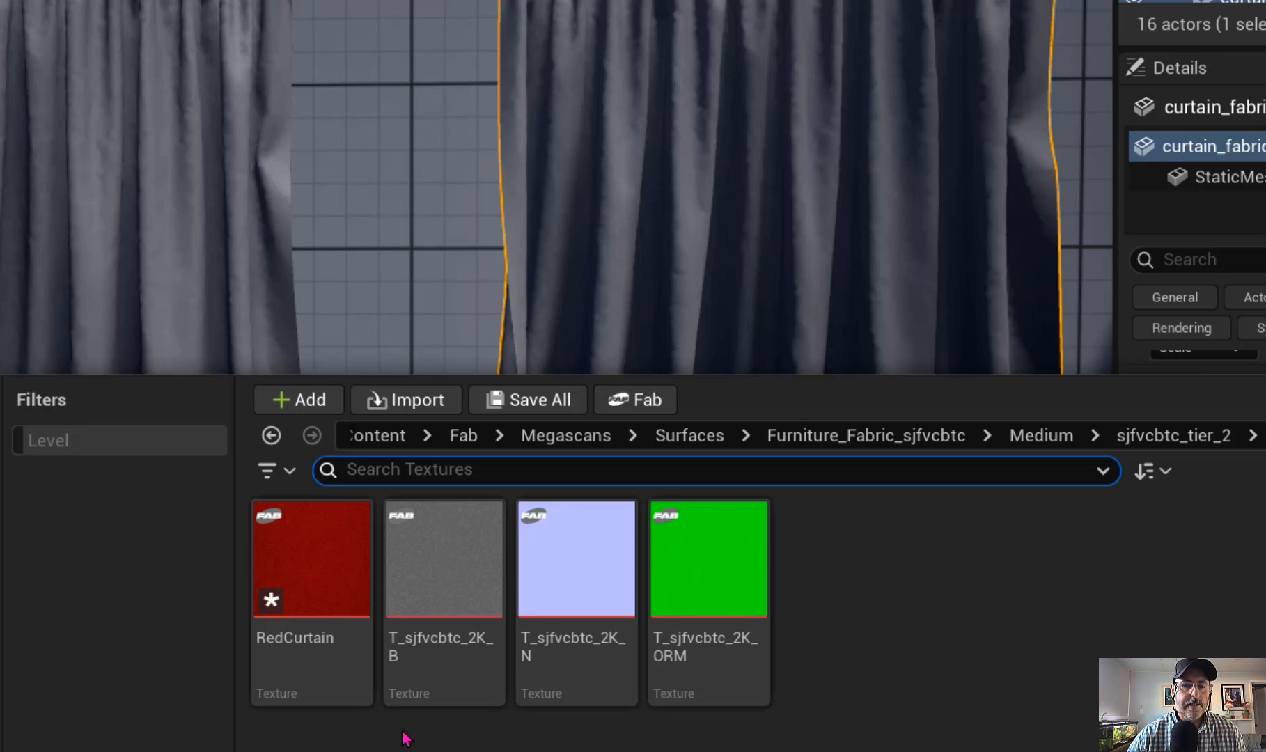
Create a material from the RedCurtain texture, keeping the suggested name RedCurtain_Mat.
{"action": "mouse_move", "coordinate": [402, 592]}
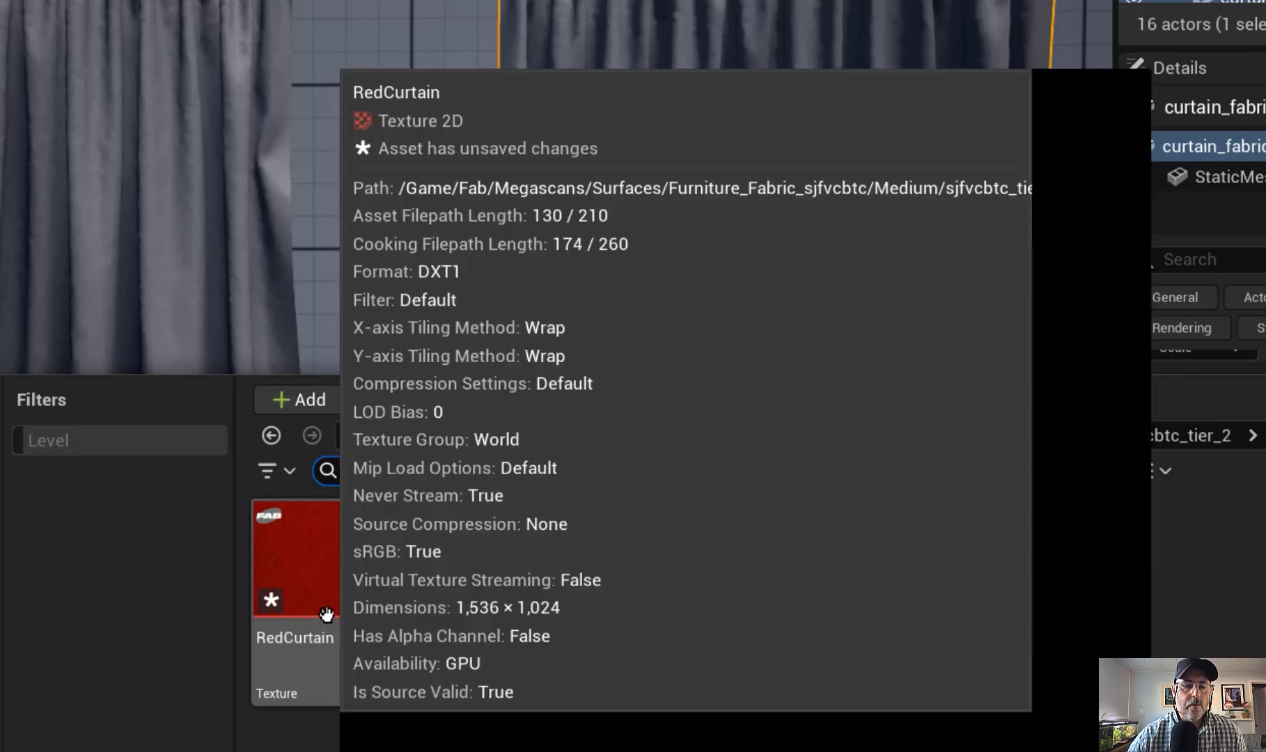
{"action": "right_click", "coordinate": [325, 610]}
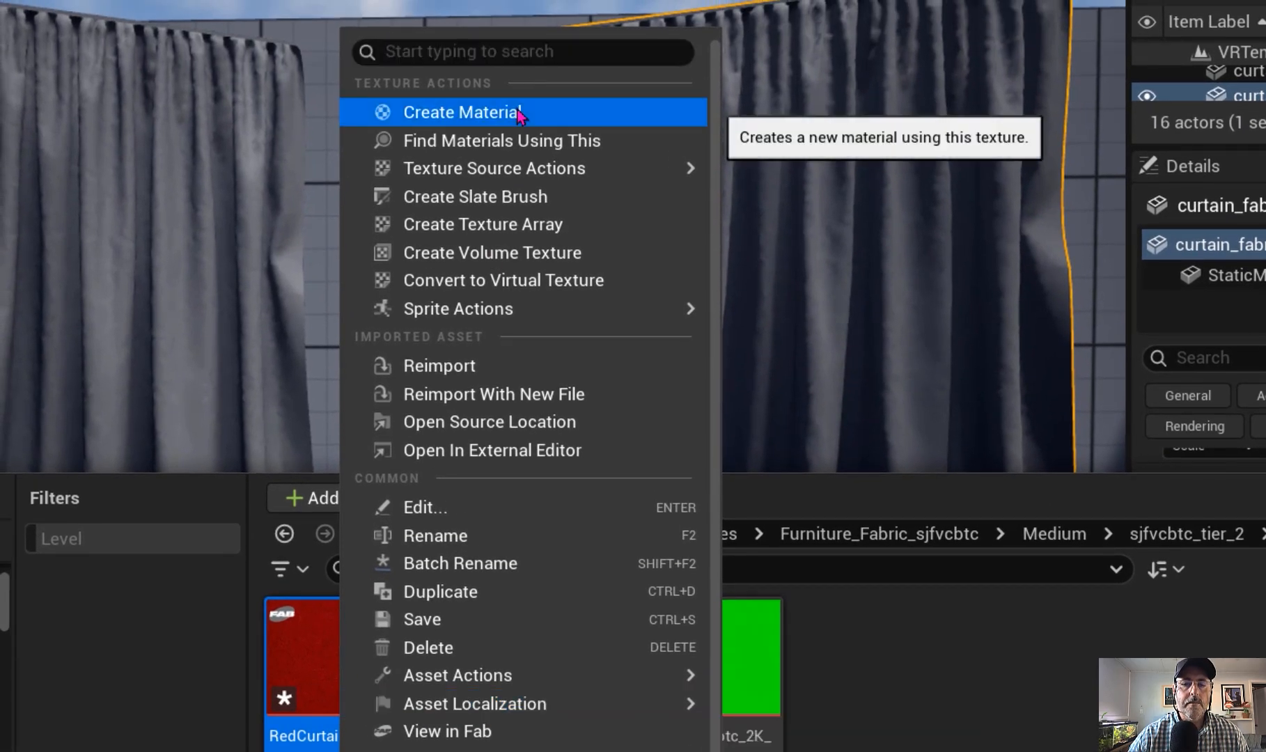
{"action": "left_click", "coordinate": [518, 111]}
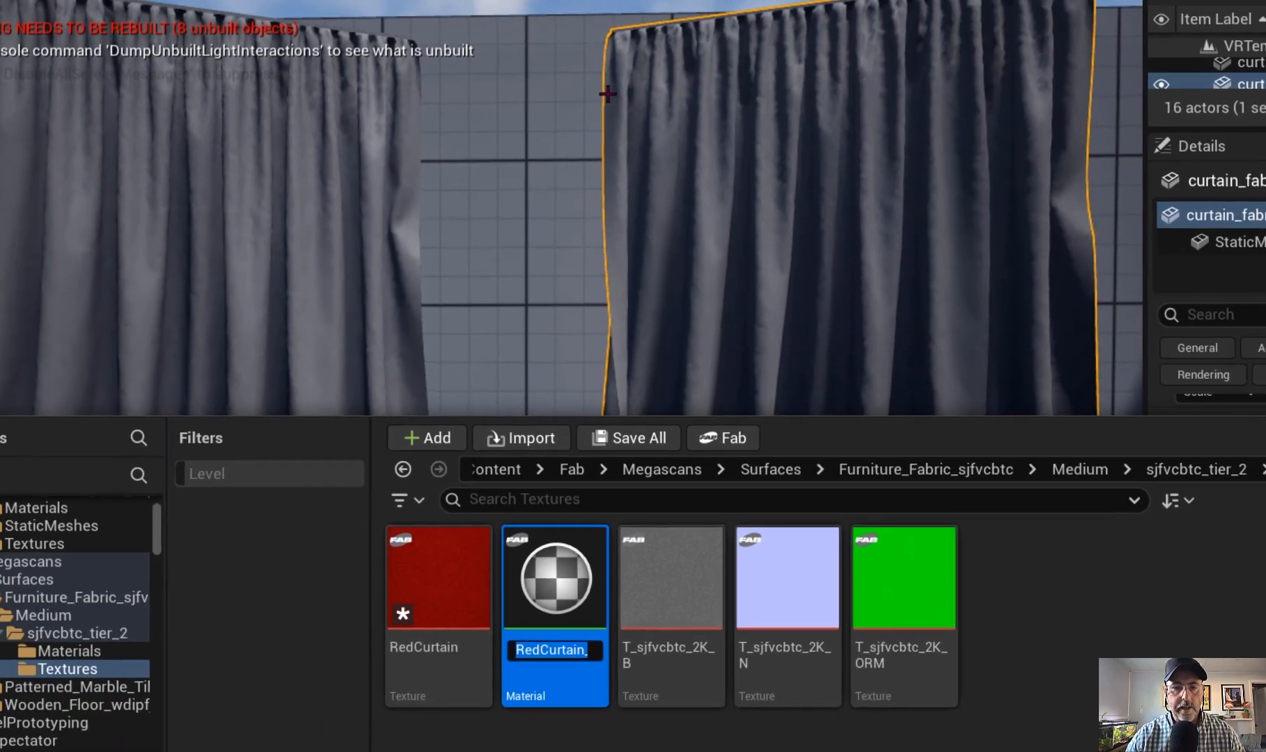
{"action": "key", "text": "Return"}
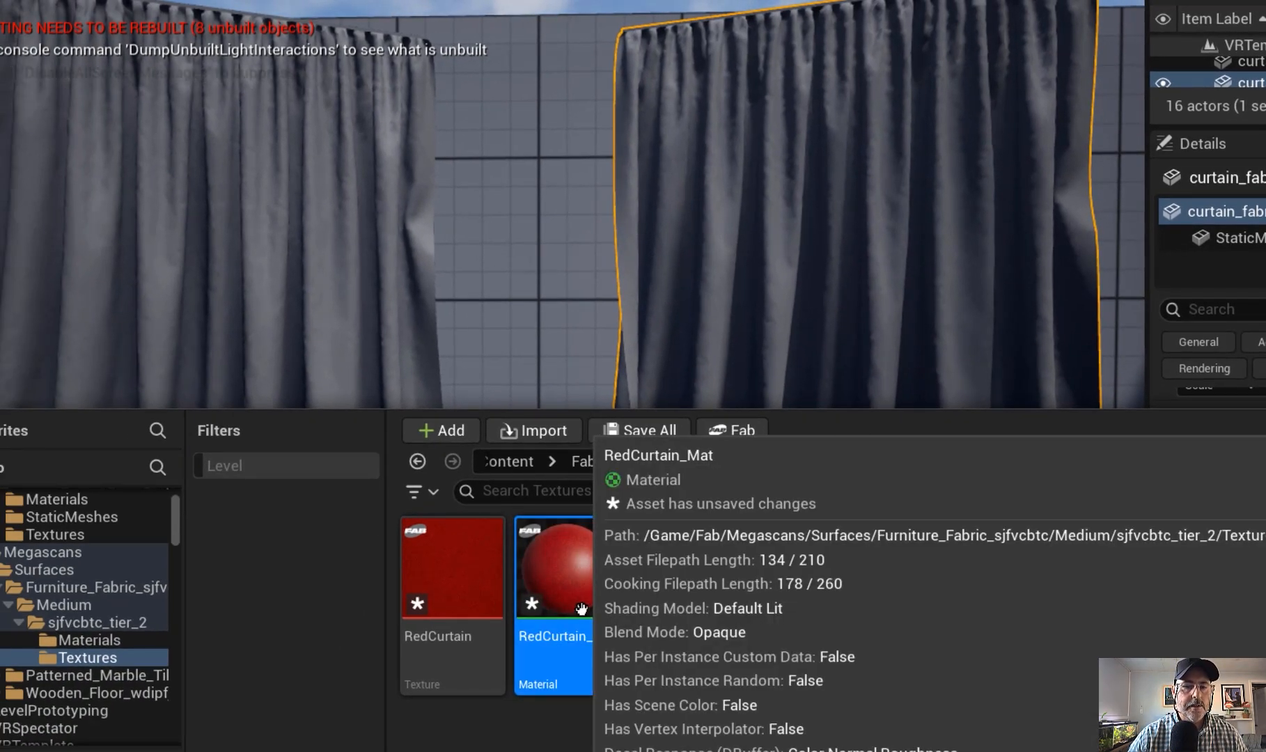
Move RedCurtain_Mat into the sjfvcbtc_tier_2 Materials folder and check the RedCurtain source image in the Textures folder on disk.
{"action": "left_click_drag", "start_coordinate": [577, 610], "coordinate": [121, 640]}
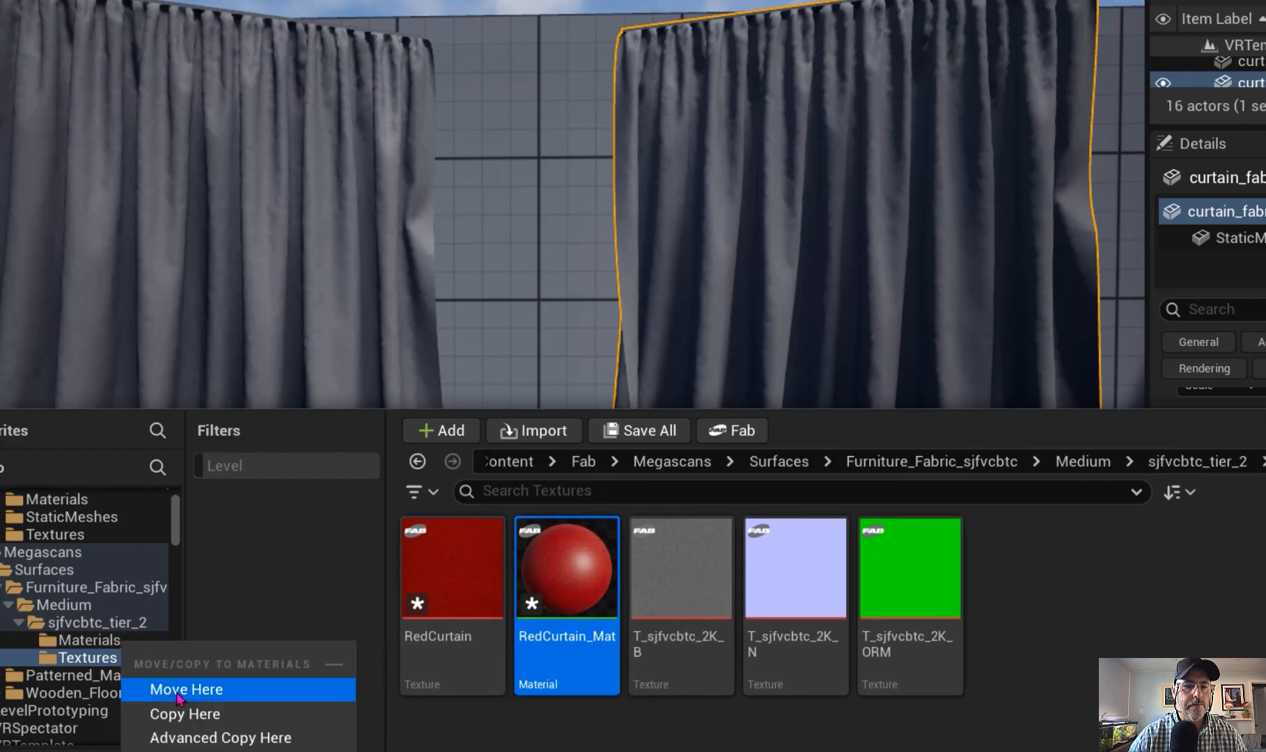
{"action": "left_click", "coordinate": [180, 693]}
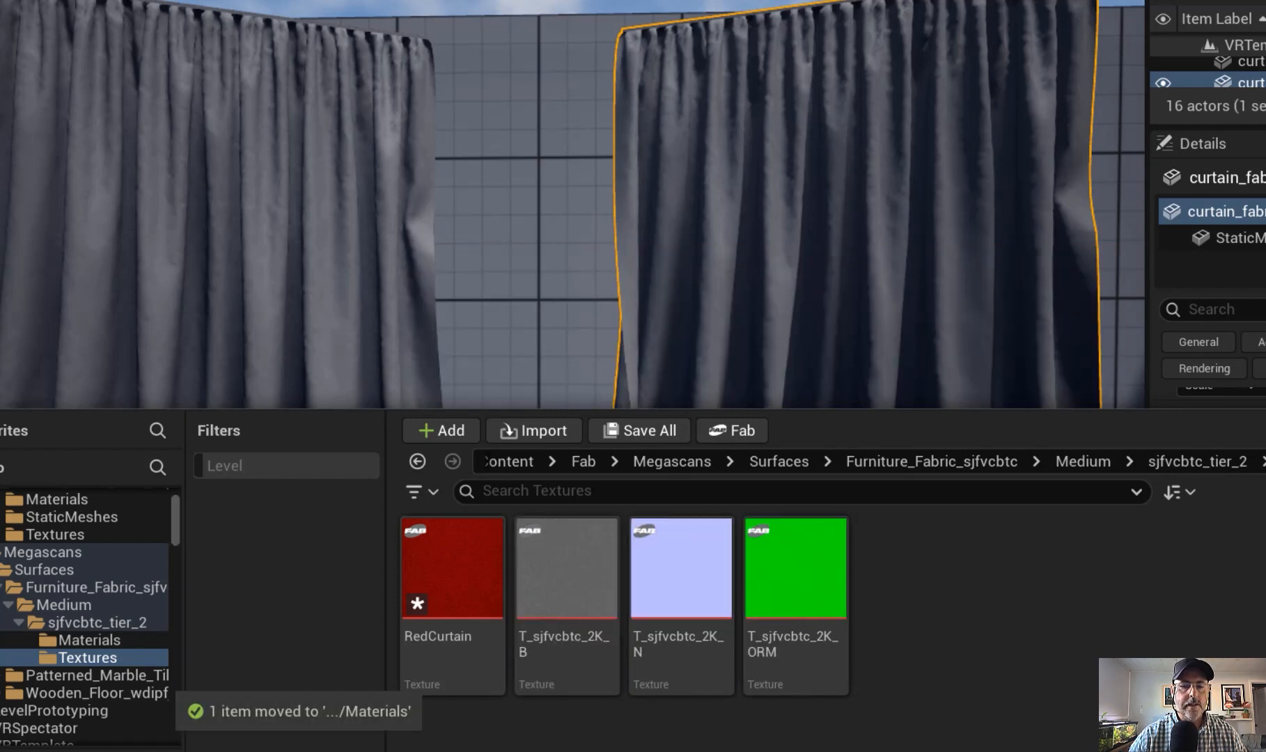
{"action": "left_click", "coordinate": [424, 658]}
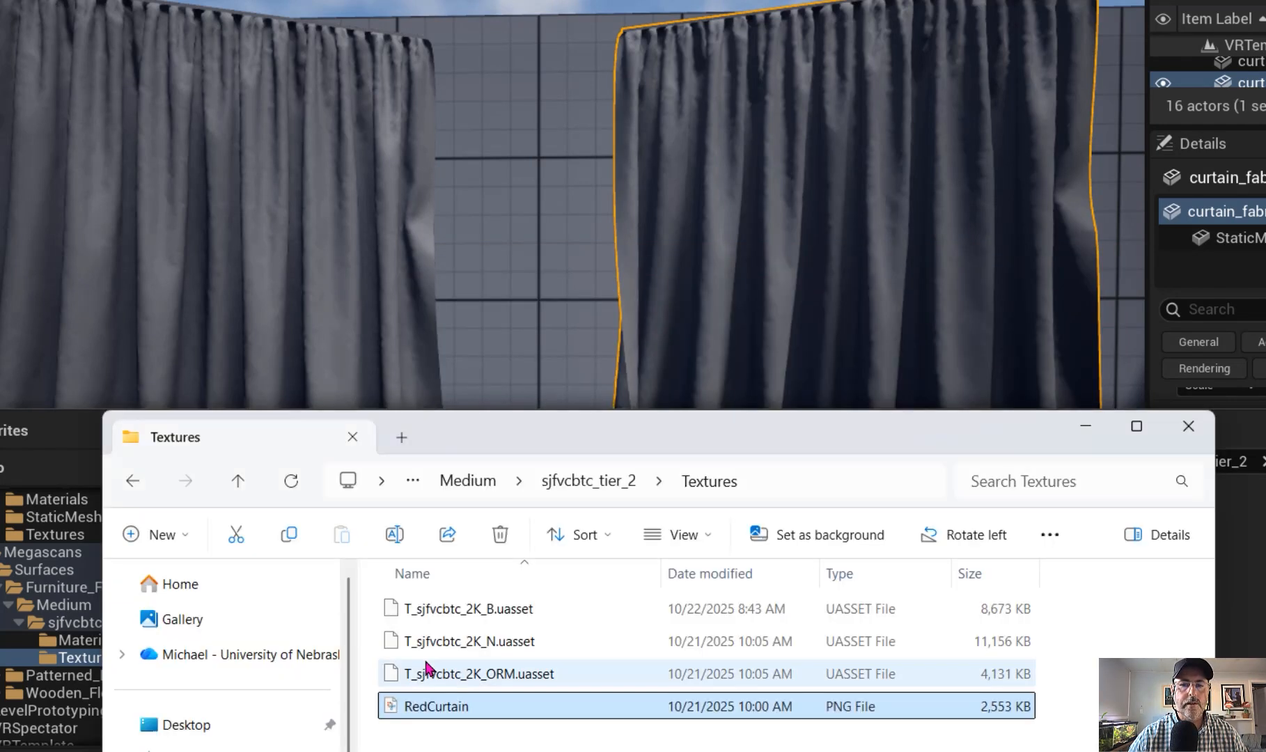
Check the sjfvcbtc_tier_2 Materials folder on disk for the RedCurtain_Mat asset, and switch back to Unreal.
{"action": "left_click_drag", "start_coordinate": [658, 438], "coordinate": [701, 235]}
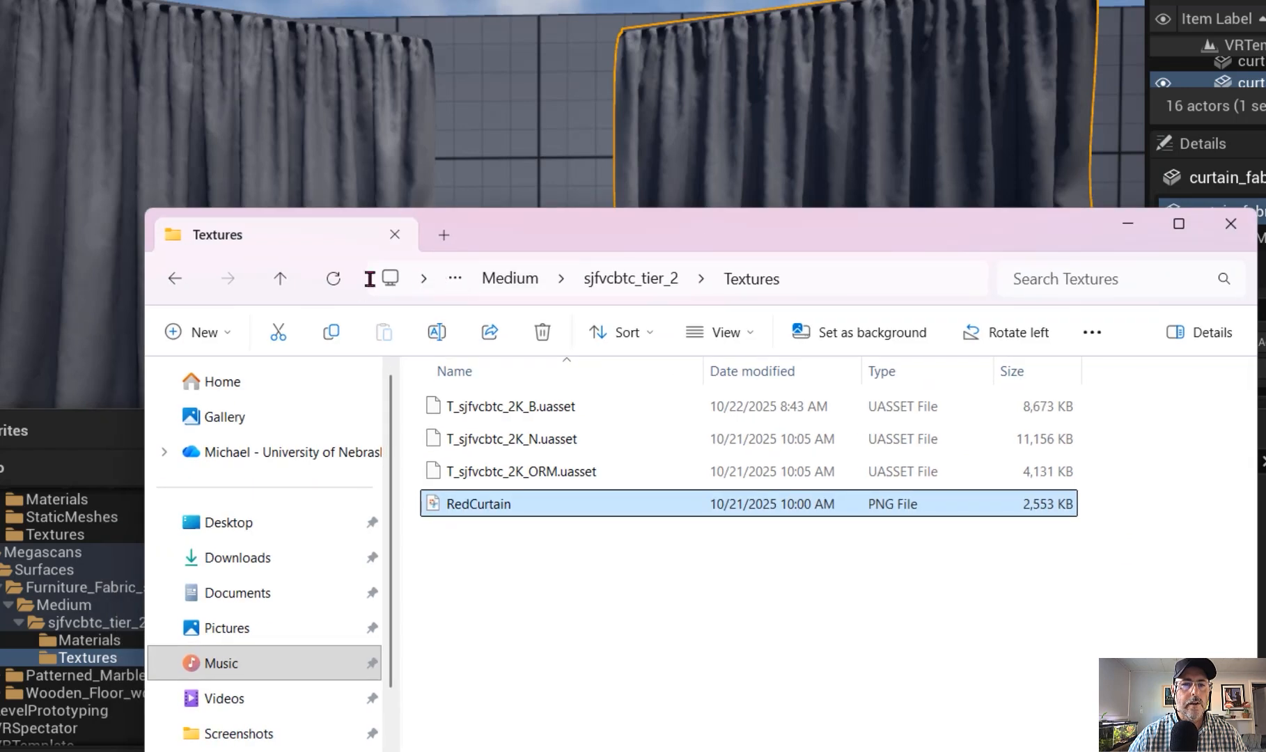
{"action": "left_click", "coordinate": [281, 280]}
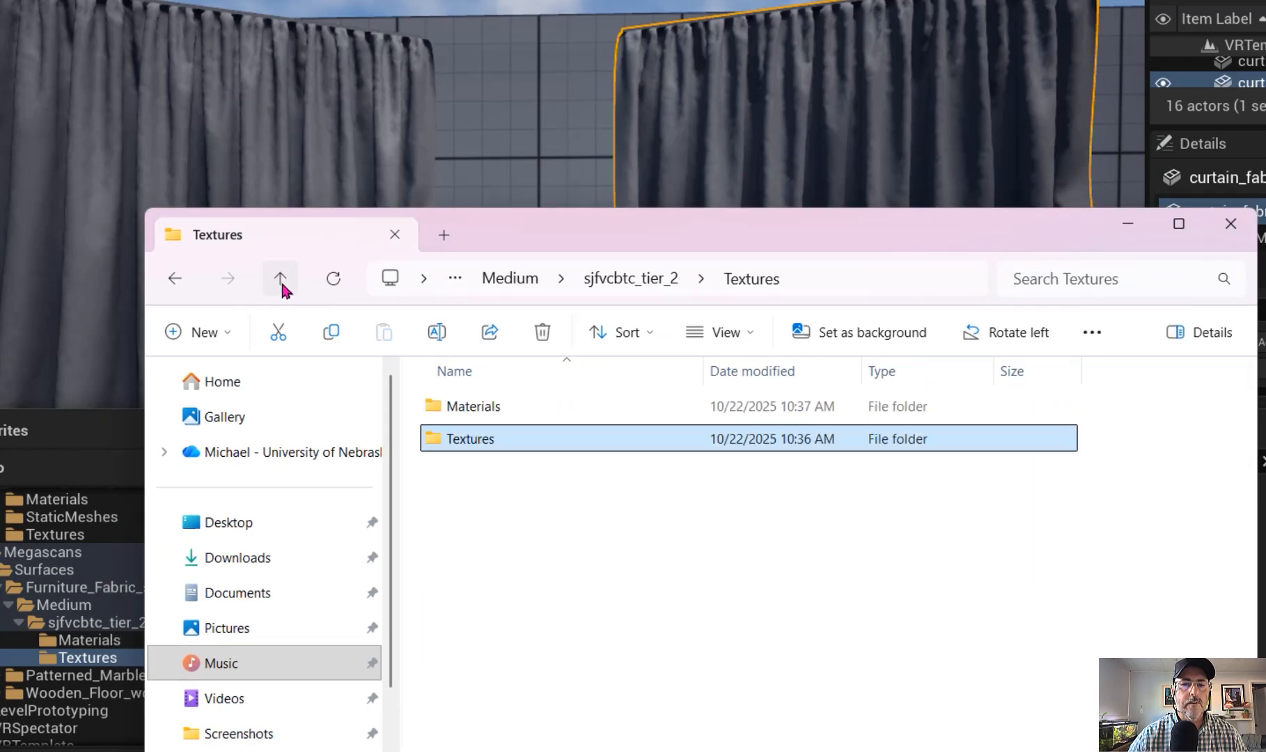
{"action": "double_click", "coordinate": [504, 407]}
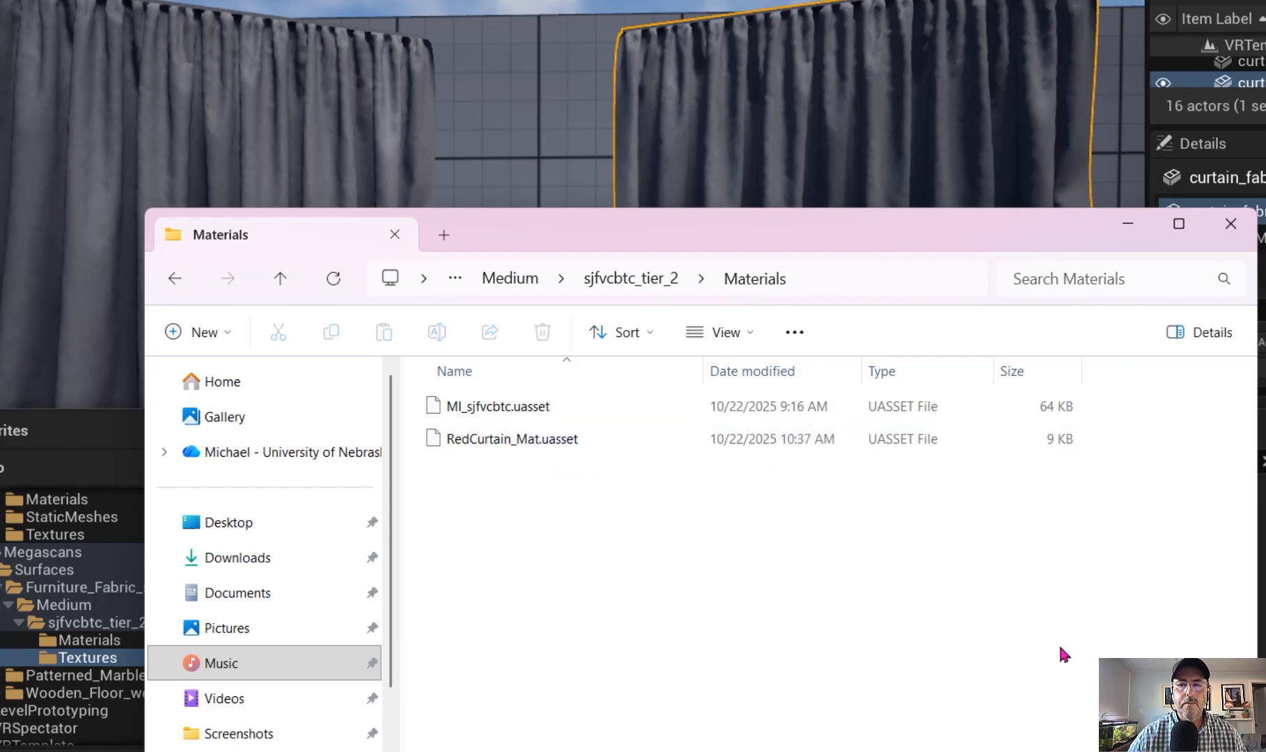
{"action": "key", "text": "alt+Tab"}
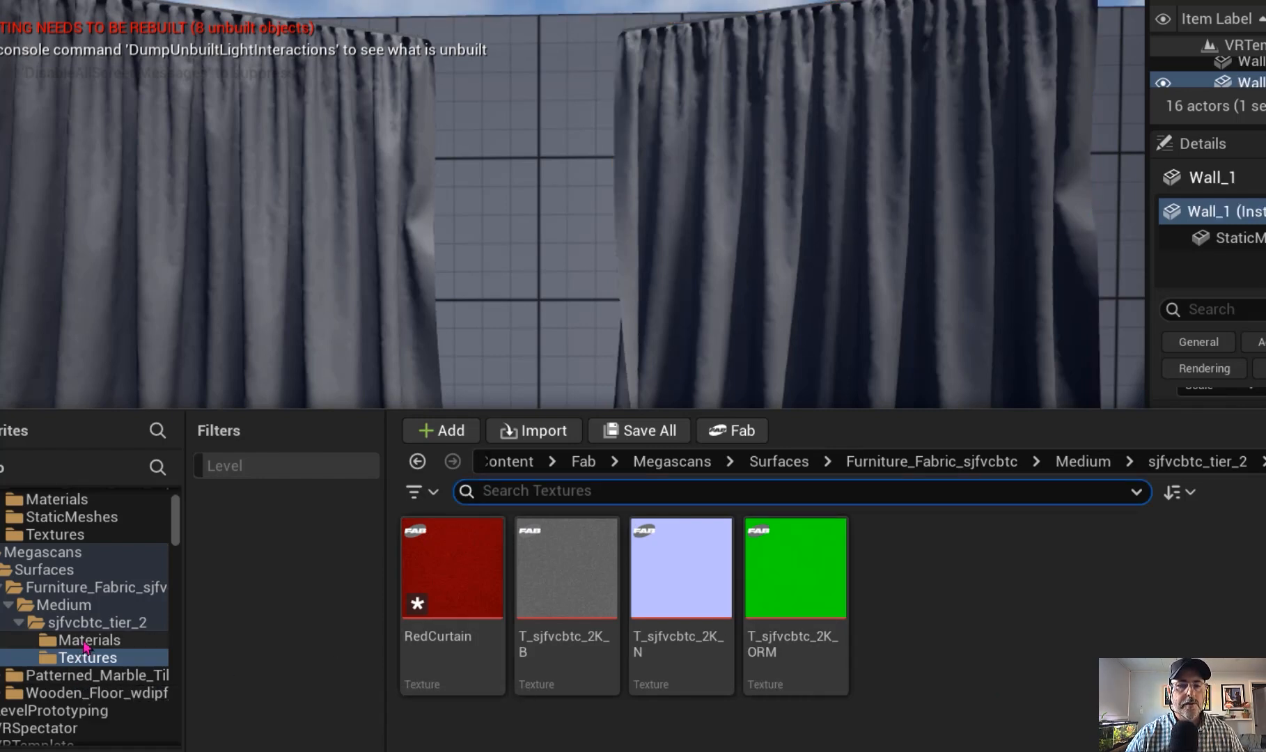
Apply RedCurtain_Mat from the sjfvcbtc_tier_2 Materials folder to both stage curtains.
{"action": "left_click", "coordinate": [166, 641]}
{"action": "left_click_drag", "start_coordinate": [567, 569], "coordinate": [700, 510]}
{"action": "key", "text": "ctrl+space"}
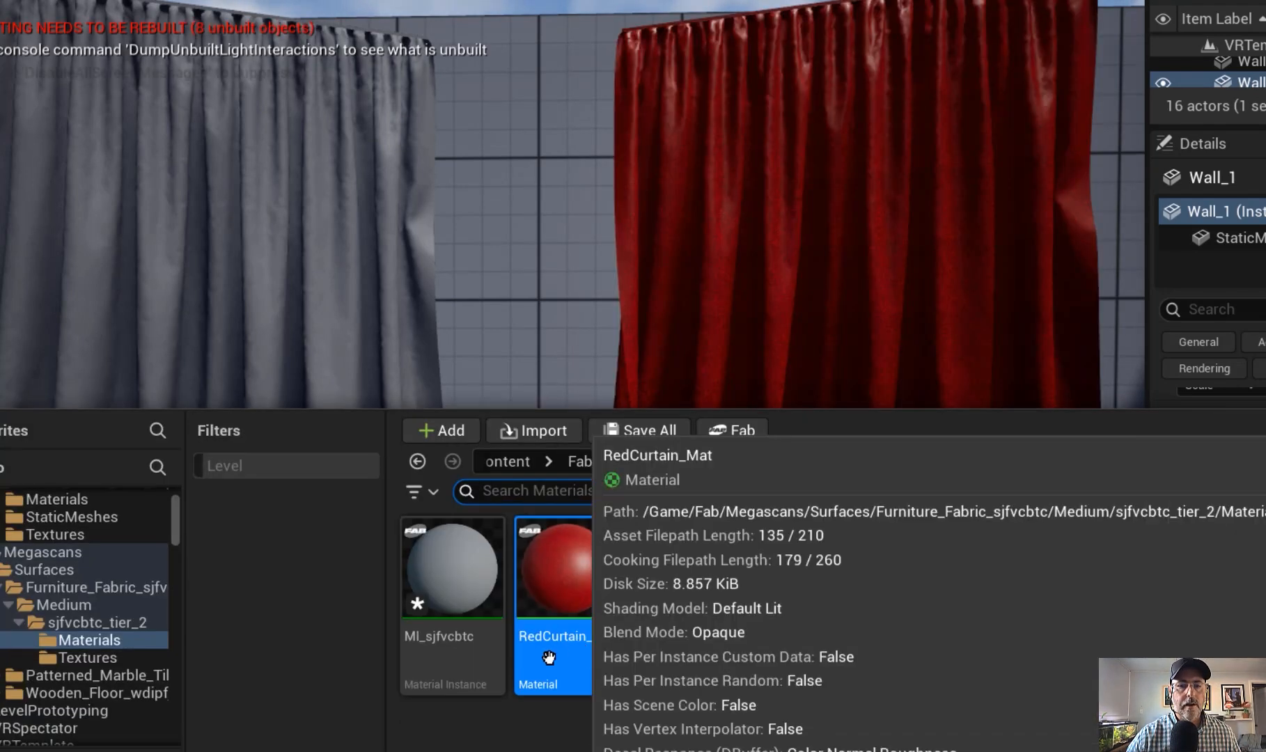
{"action": "left_click_drag", "start_coordinate": [605, 644], "coordinate": [294, 298]}
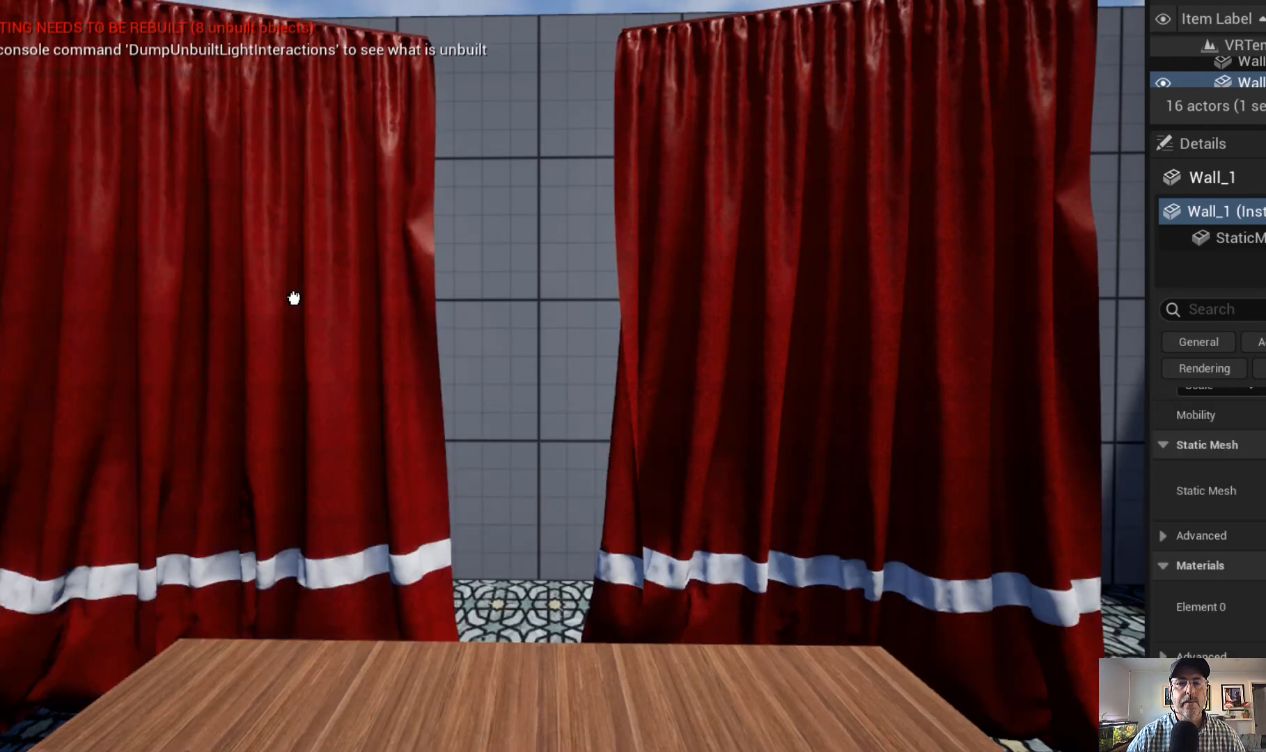
Set the roughness of RedCurtain_Mat to 105 in its material graph, save the material and close its editor.
{"action": "key", "text": "ctrl+space"}
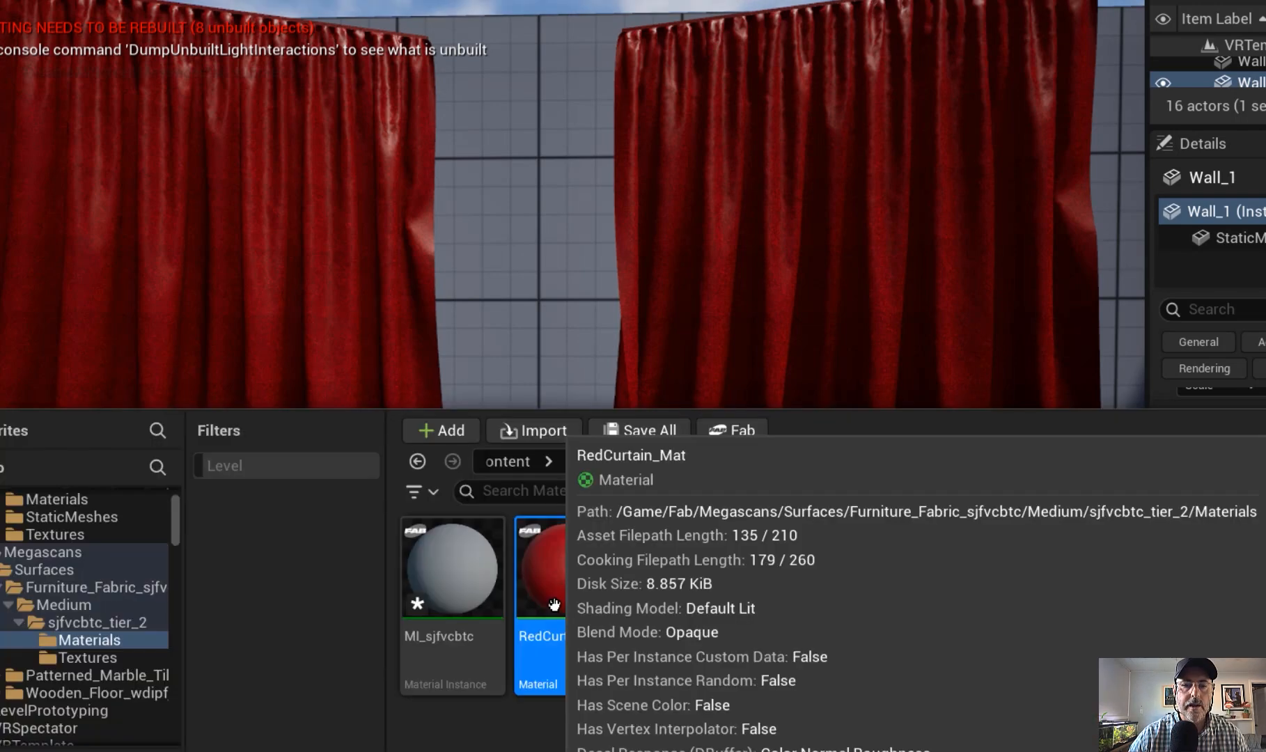
{"action": "double_click", "coordinate": [555, 605]}
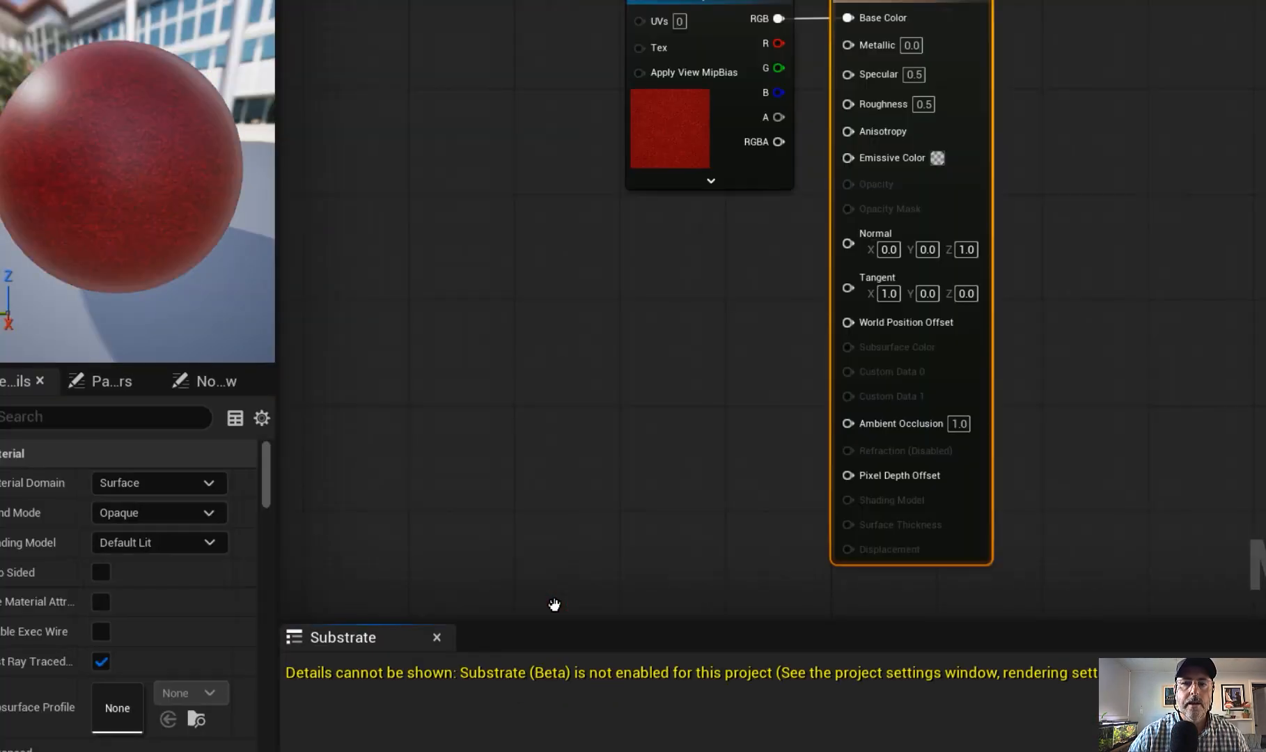
{"action": "right_click_drag", "start_coordinate": [682, 342], "coordinate": [841, 334]}
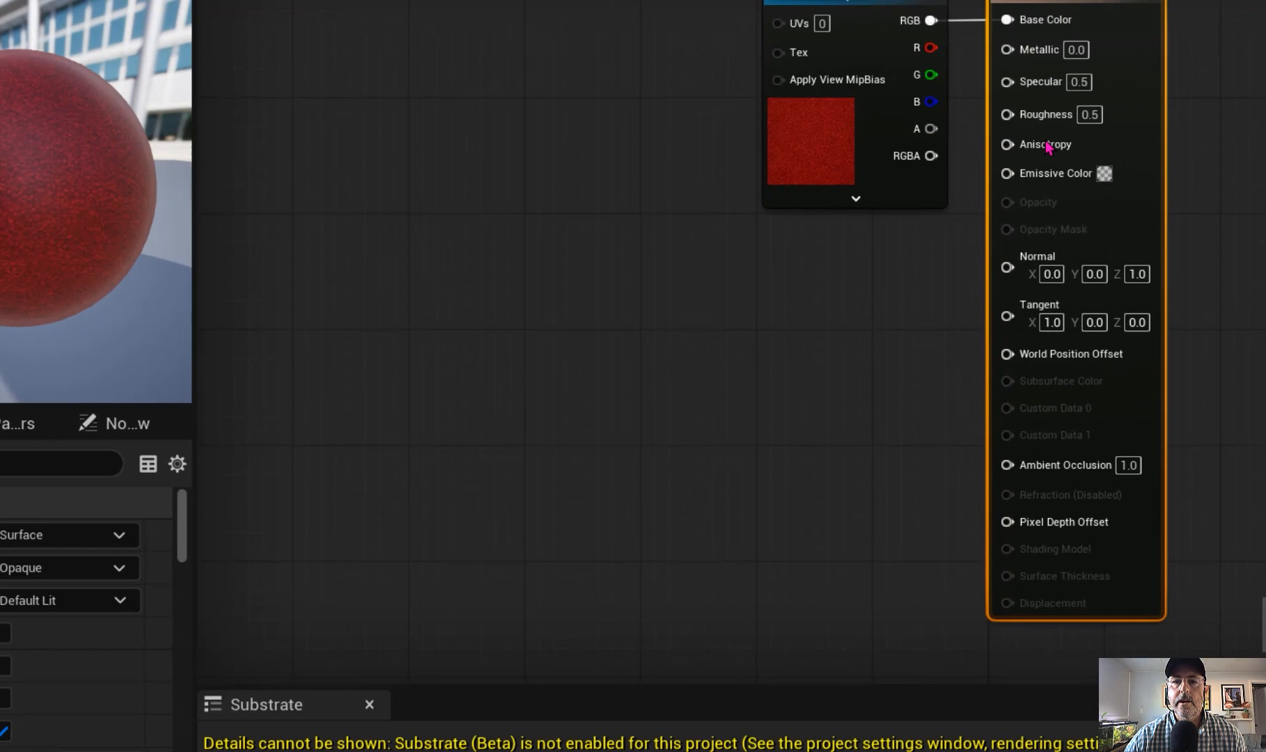
{"action": "left_click", "coordinate": [1093, 100]}
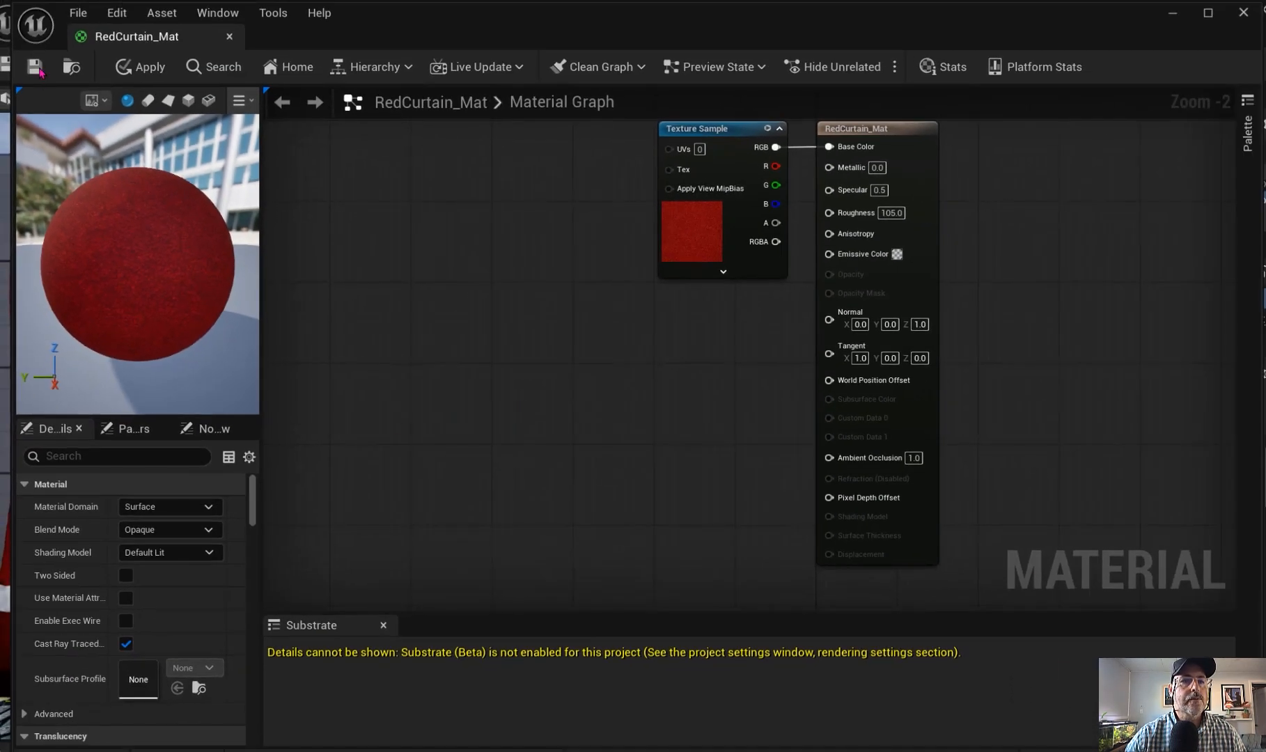
{"action": "left_click", "coordinate": [34, 67]}
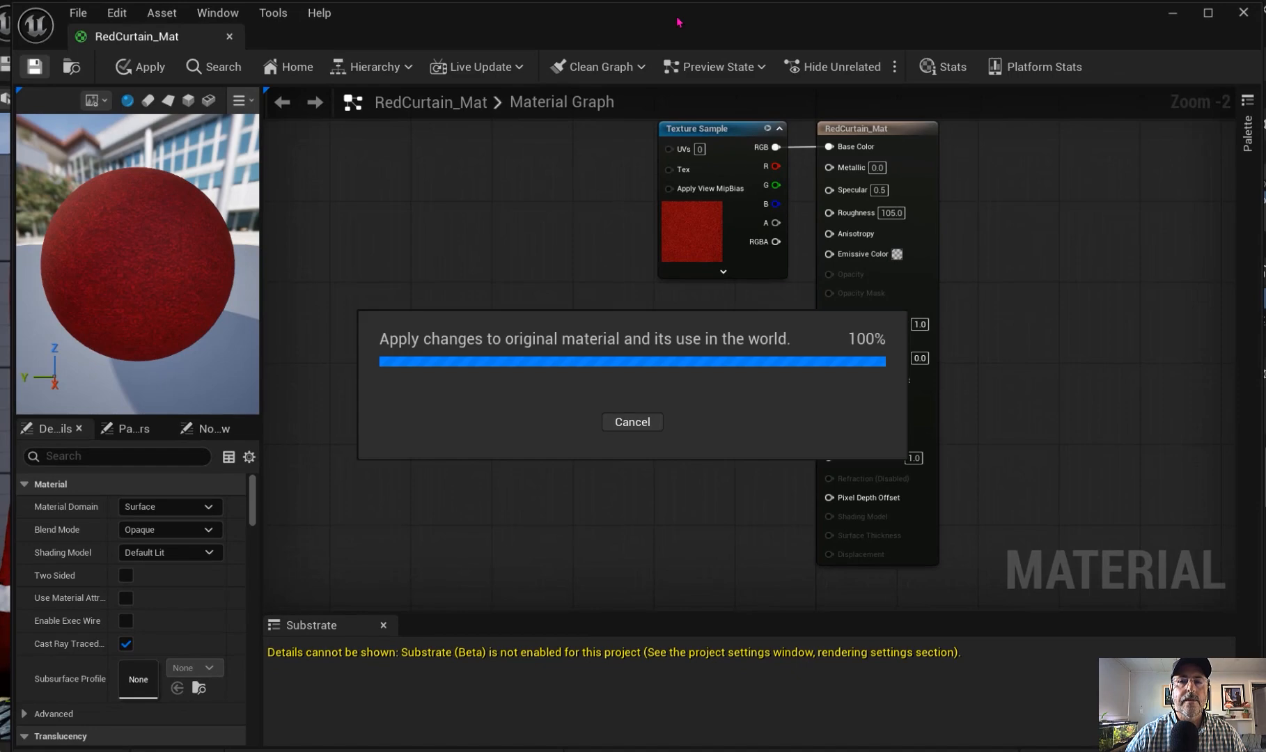
{"action": "left_click", "coordinate": [1245, 13]}
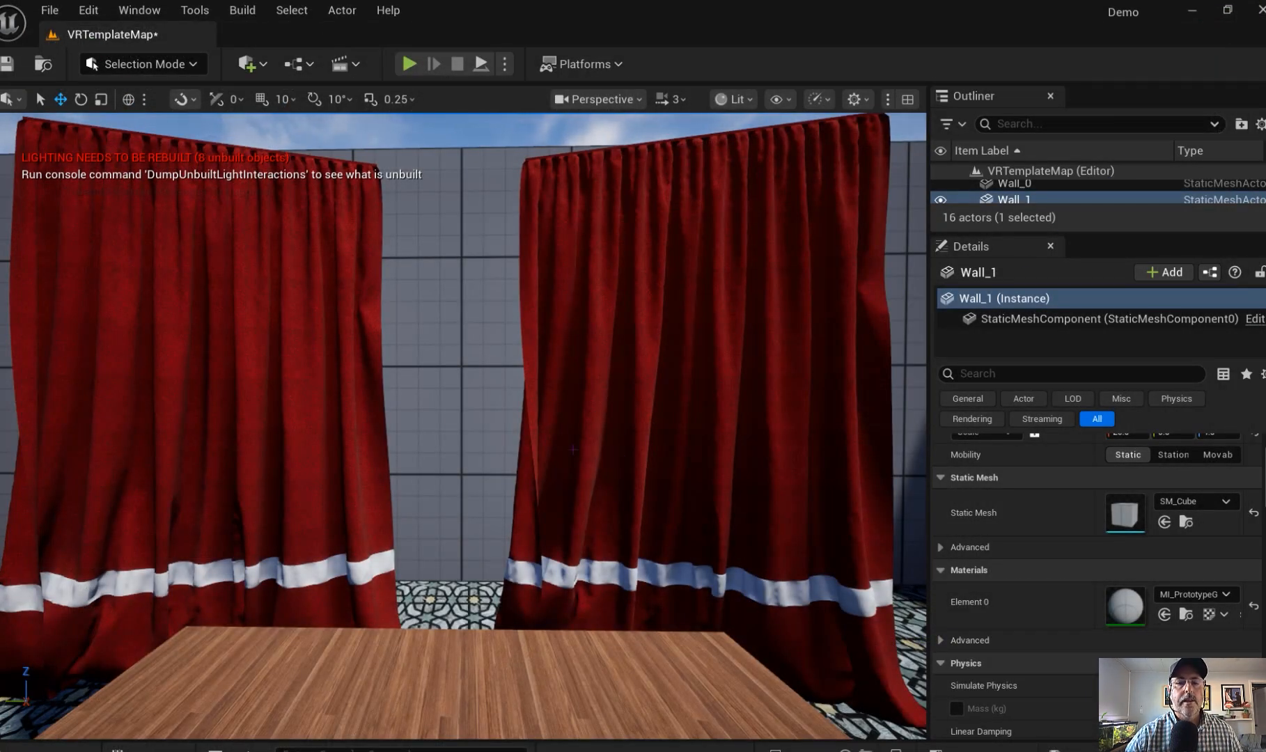
Select the wall behind the curtains, collapse the Fab folder and show the project's main Content folder.
{"action": "left_click", "coordinate": [440, 425]}
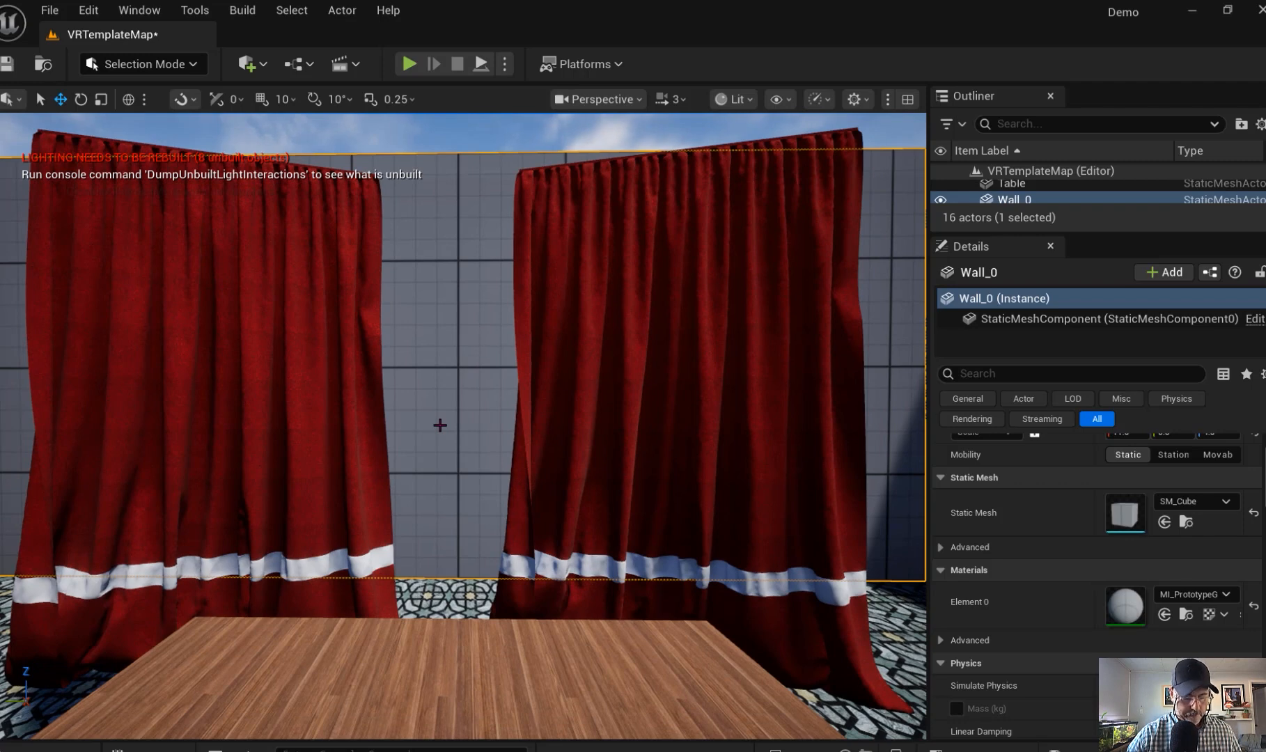
{"action": "key", "text": "ctrl+space"}
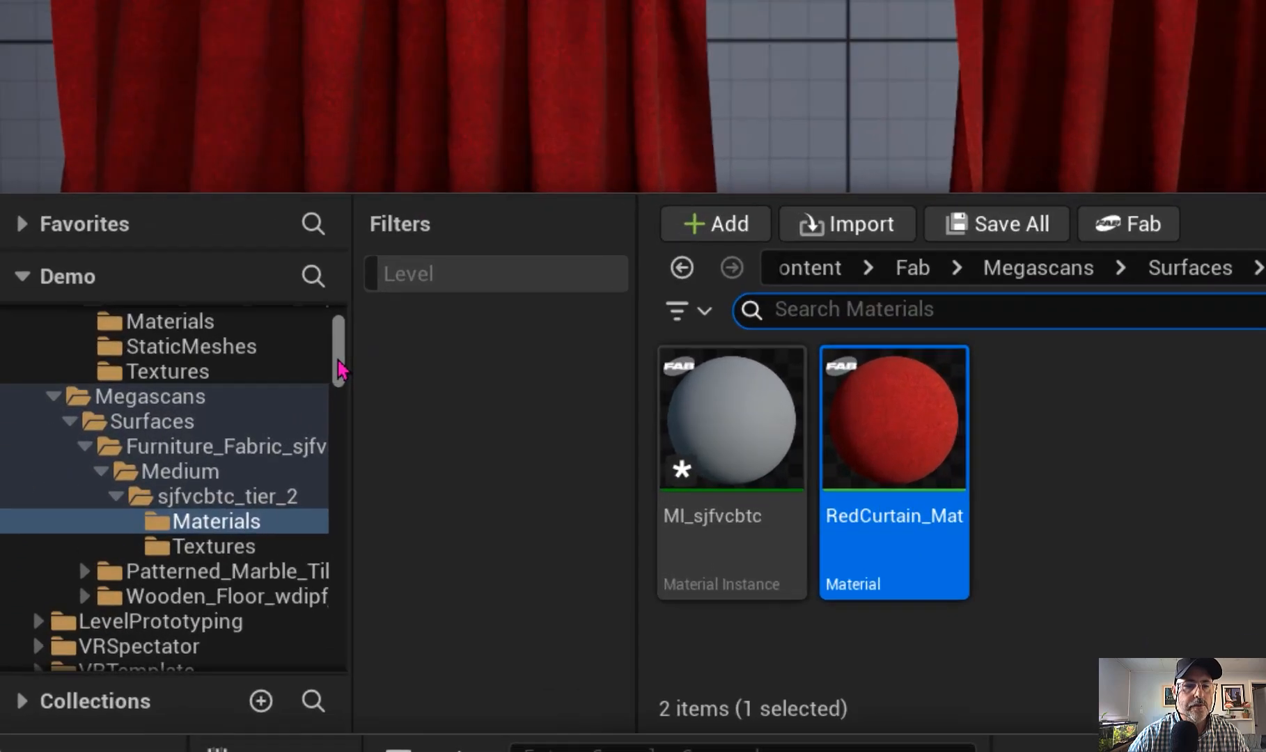
{"action": "left_click_drag", "start_coordinate": [182, 539], "coordinate": [182, 531]}
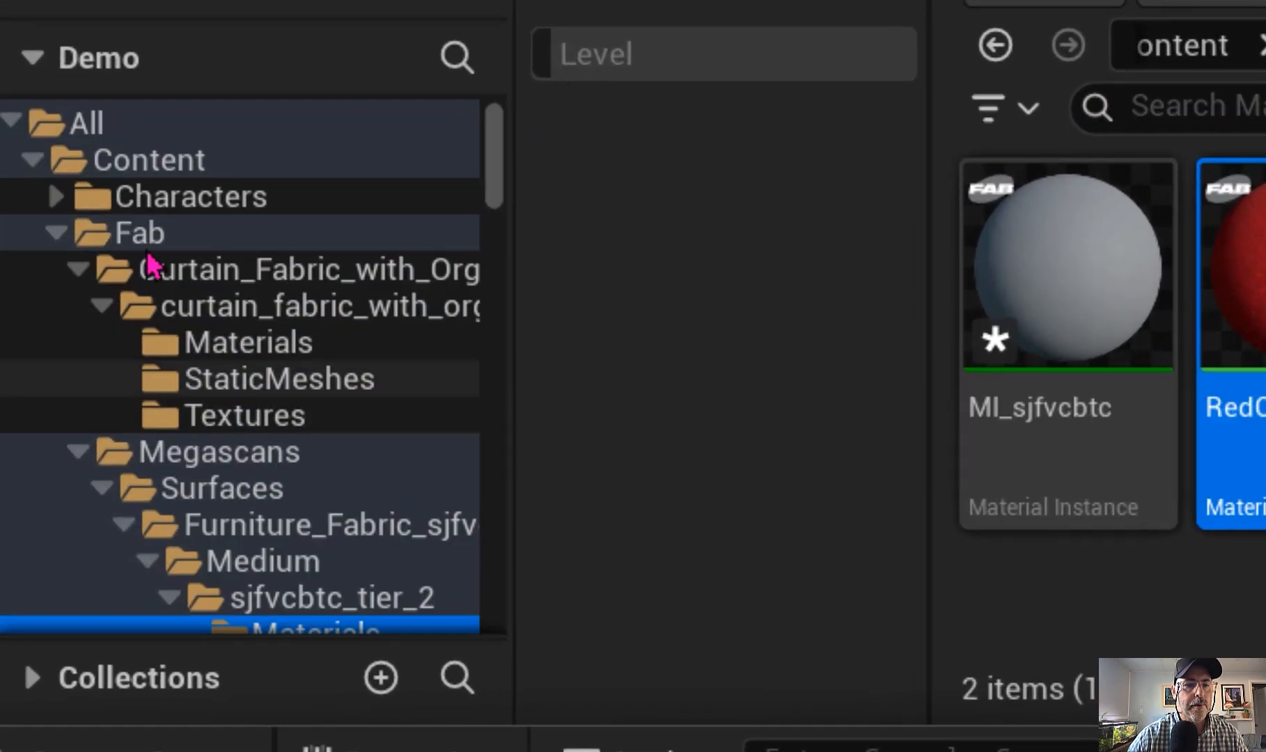
{"action": "left_click", "coordinate": [57, 237]}
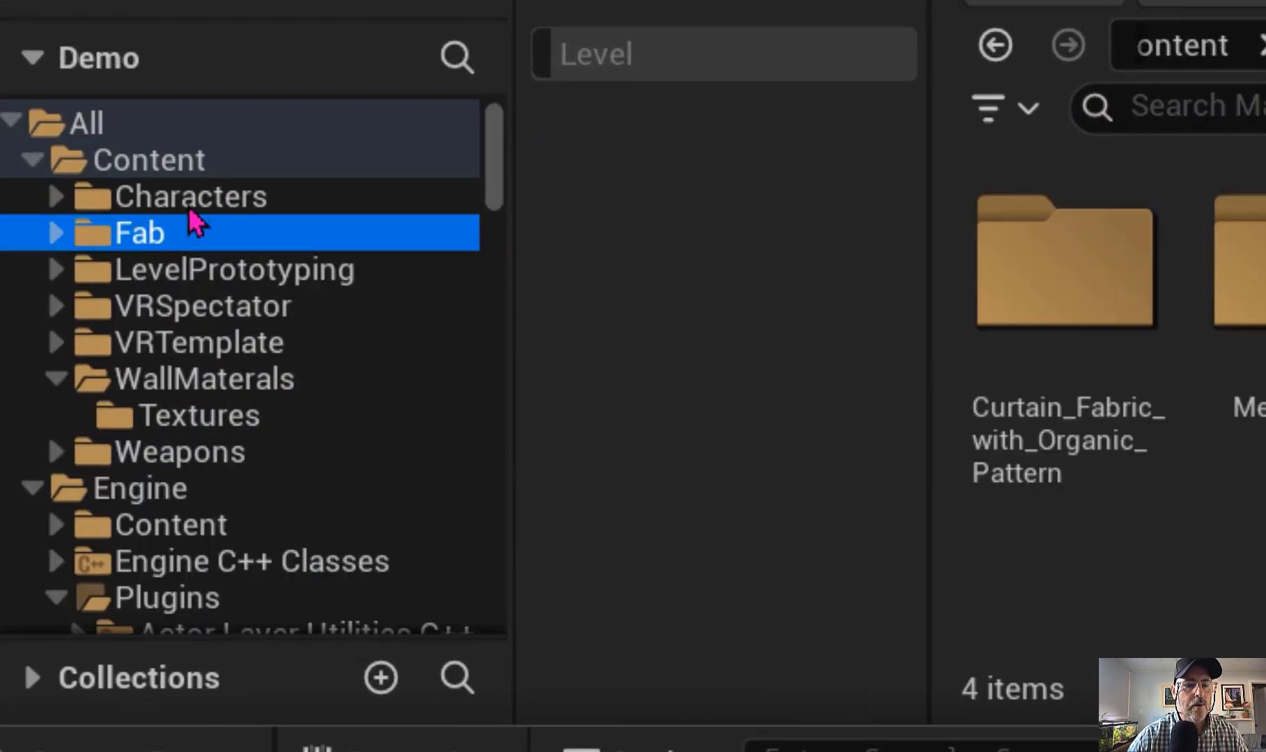
{"action": "left_click", "coordinate": [144, 164]}
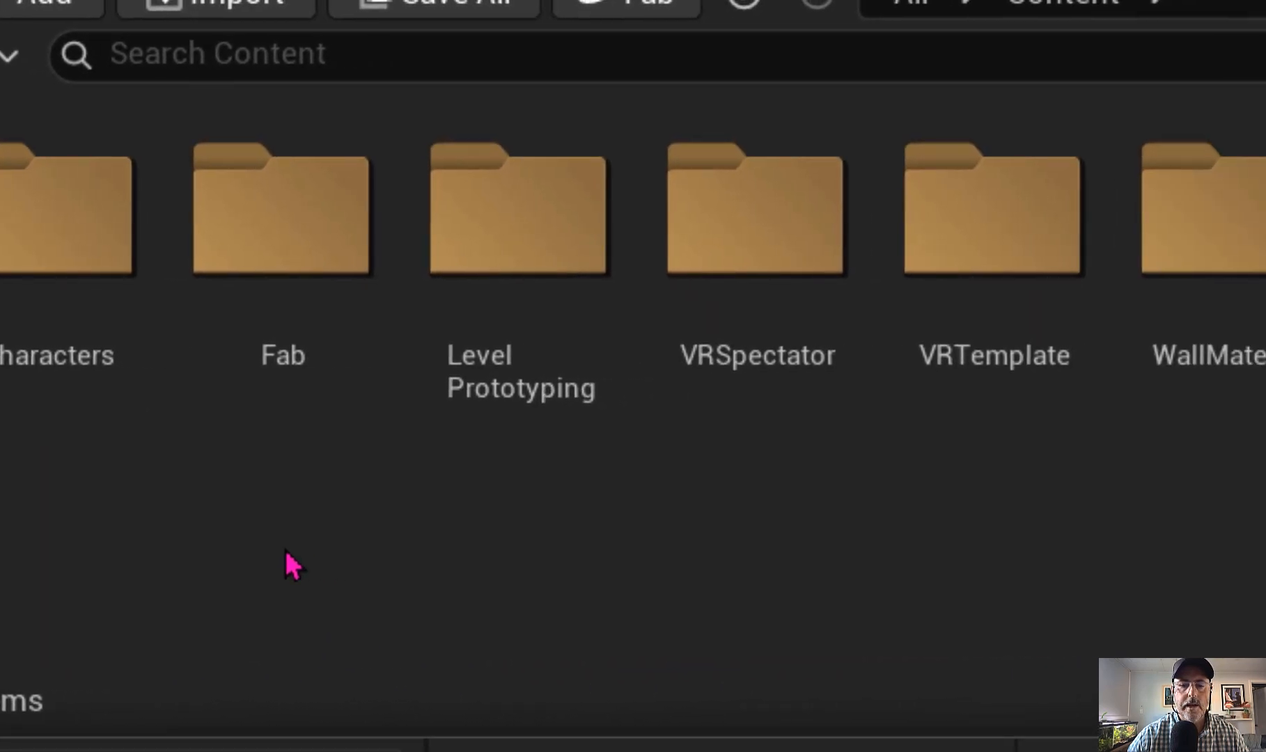
Create a folder named WallMaterials in the Content folder and open it.
{"action": "right_click", "coordinate": [285, 554]}
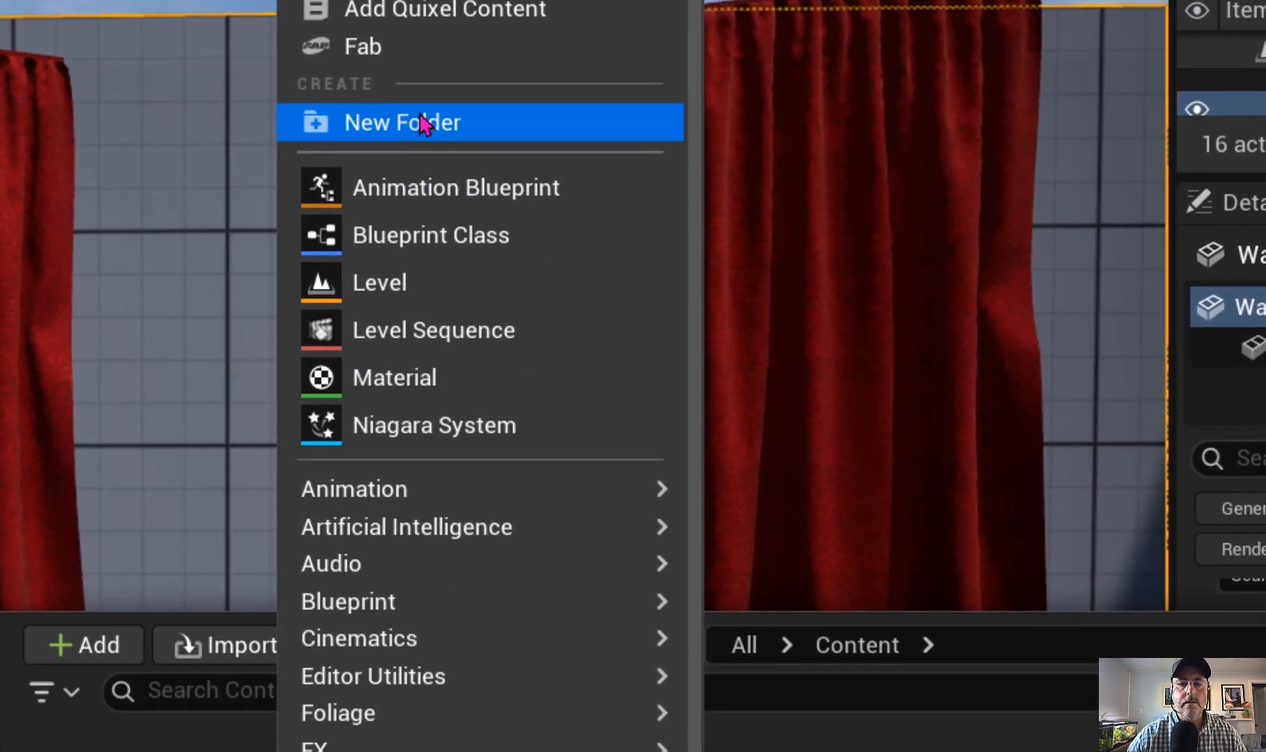
{"action": "left_click", "coordinate": [414, 240]}
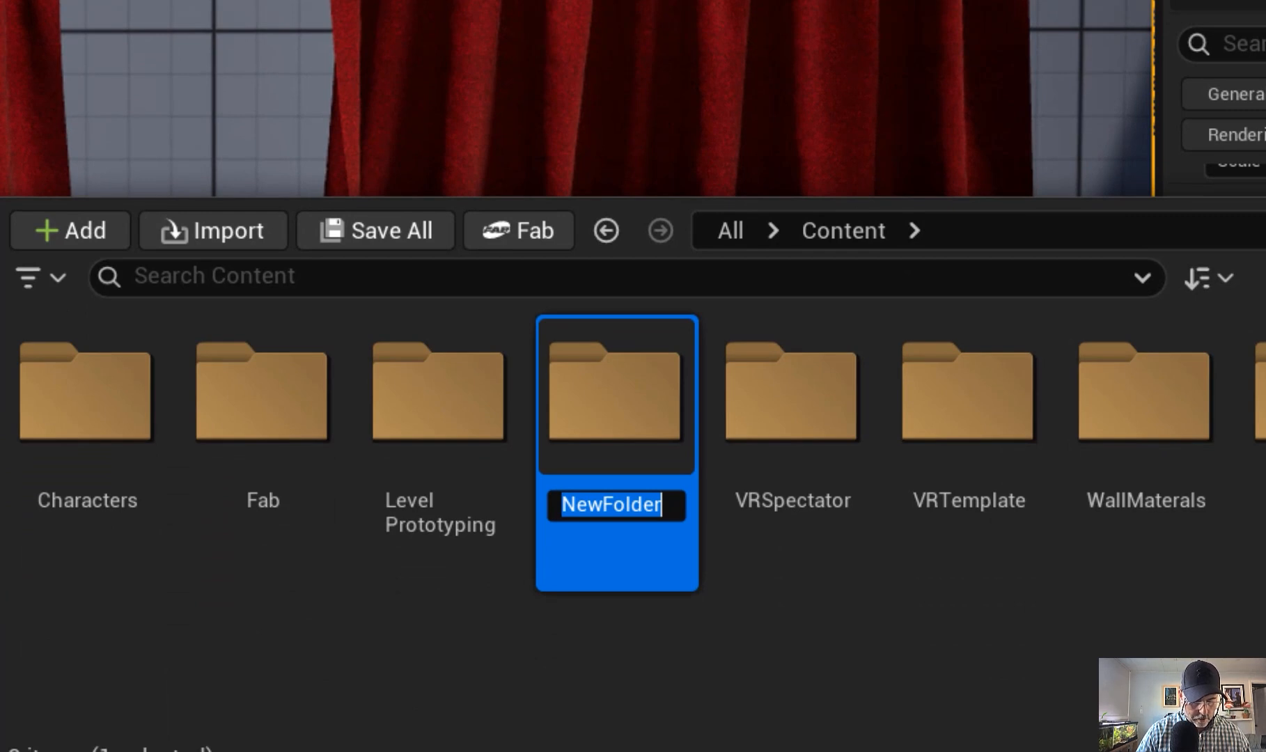
{"action": "type", "text": "WallMa"}
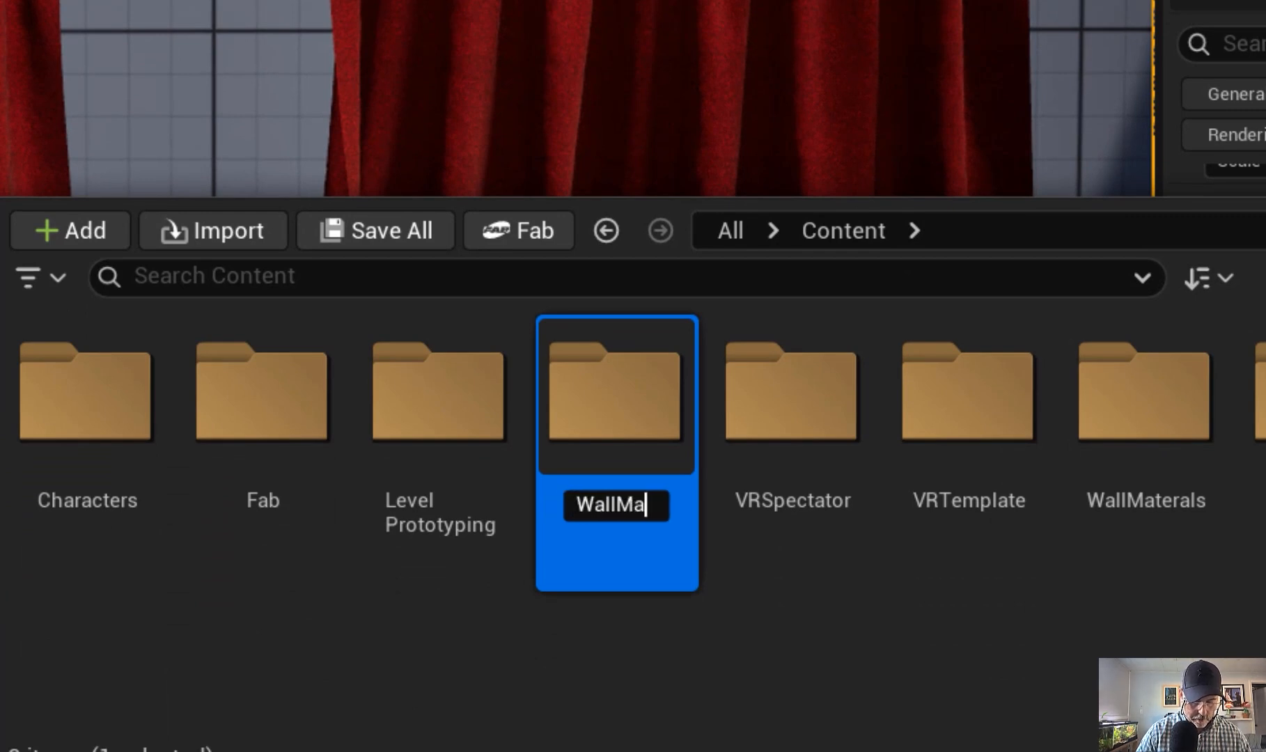
{"action": "type", "text": "terials"}
{"action": "key", "text": "Return"}
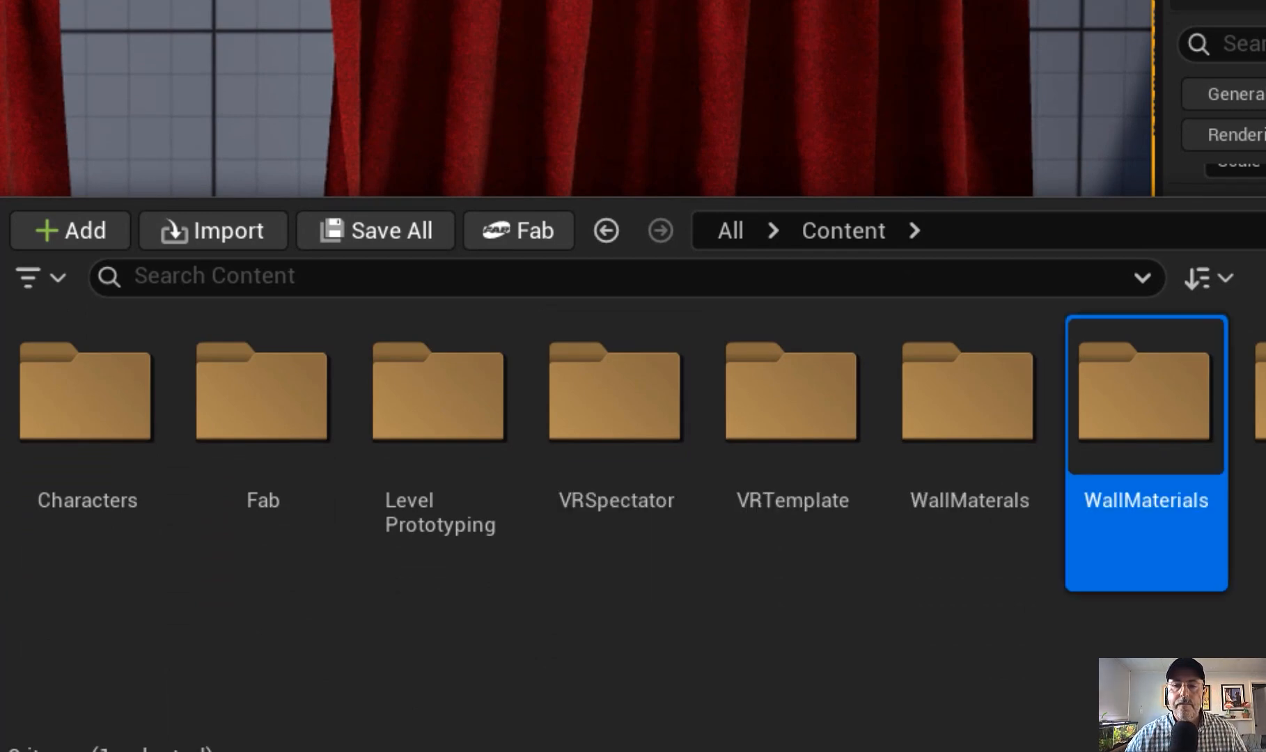
{"action": "double_click", "coordinate": [1165, 447]}
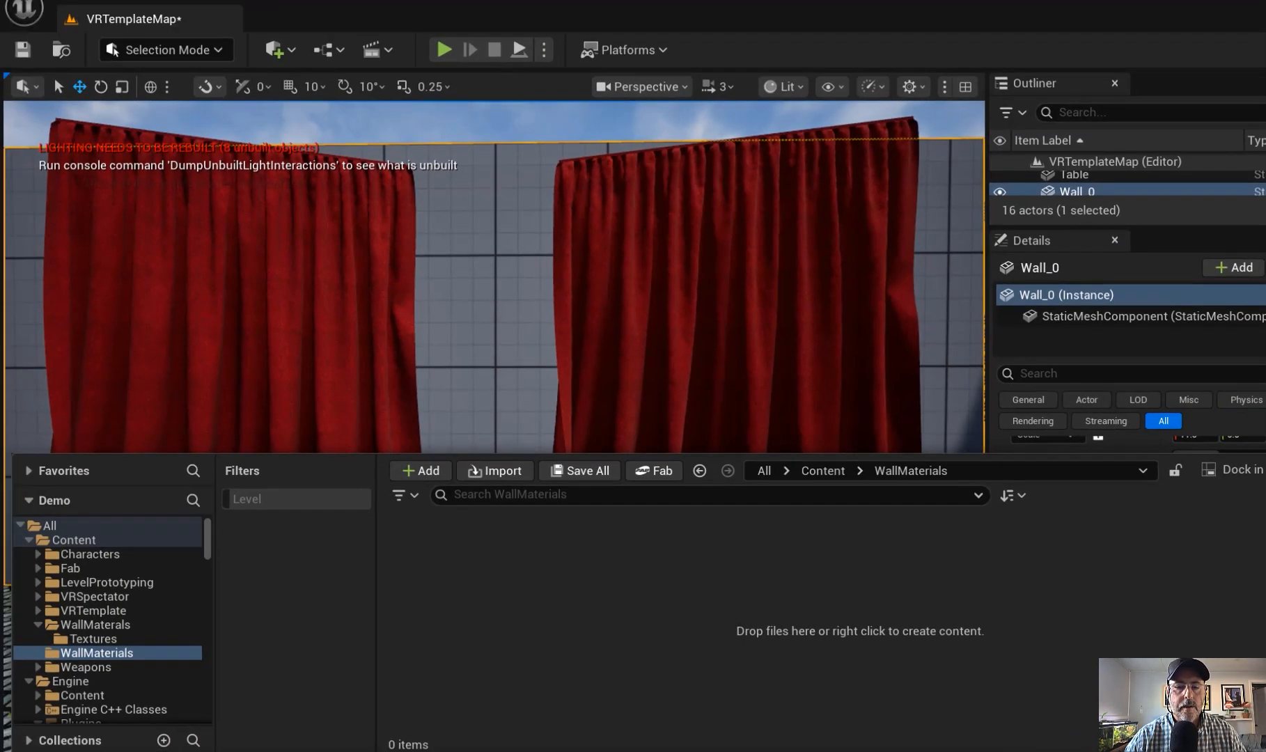
Switch to File Explorer and open the new WallMaterials folder inside the Demo project's Content folder.
{"action": "mouse_move", "coordinate": [480, 751]}
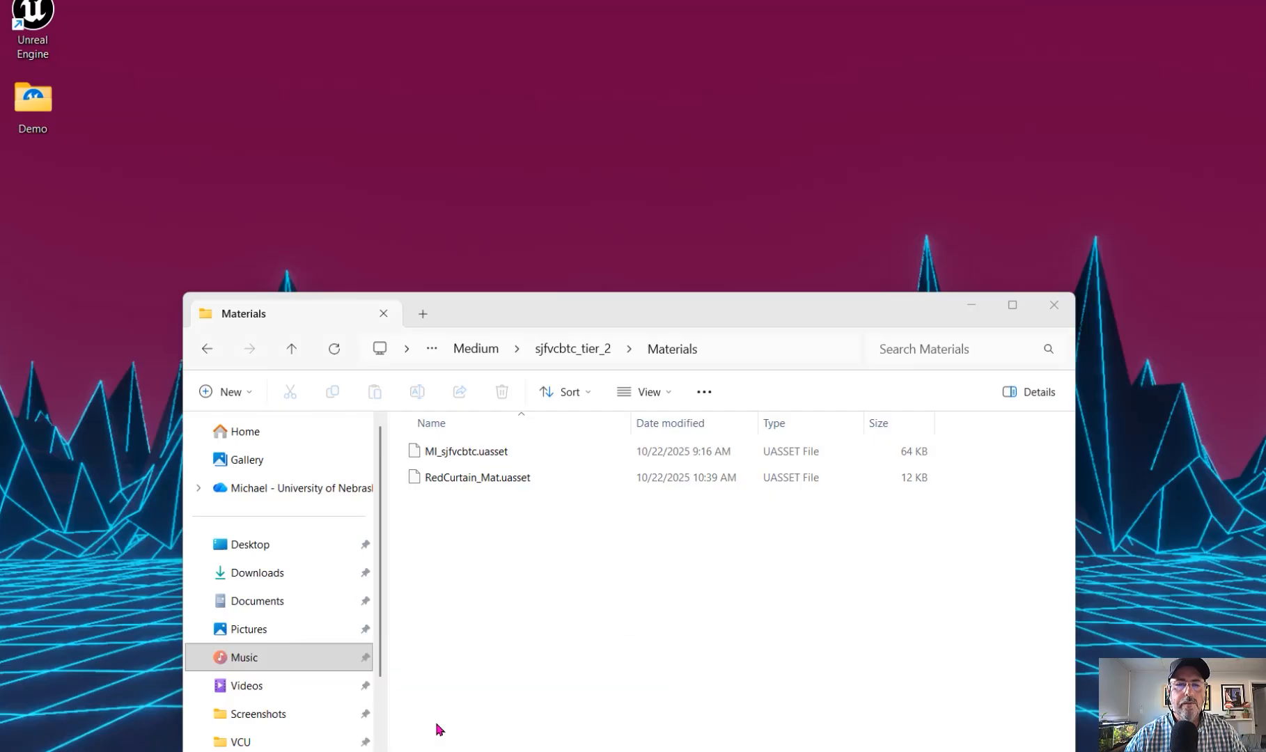
{"action": "left_click", "coordinate": [439, 728]}
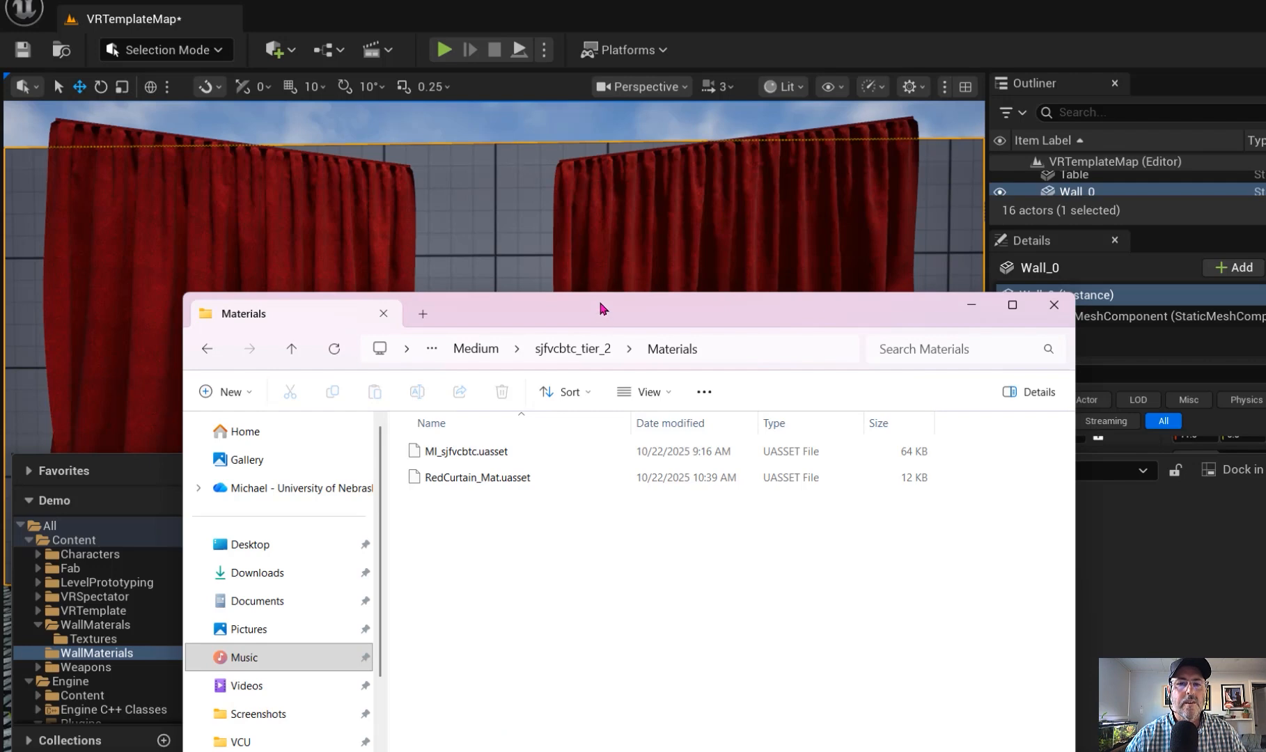
{"action": "left_click_drag", "start_coordinate": [604, 308], "coordinate": [640, 163]}
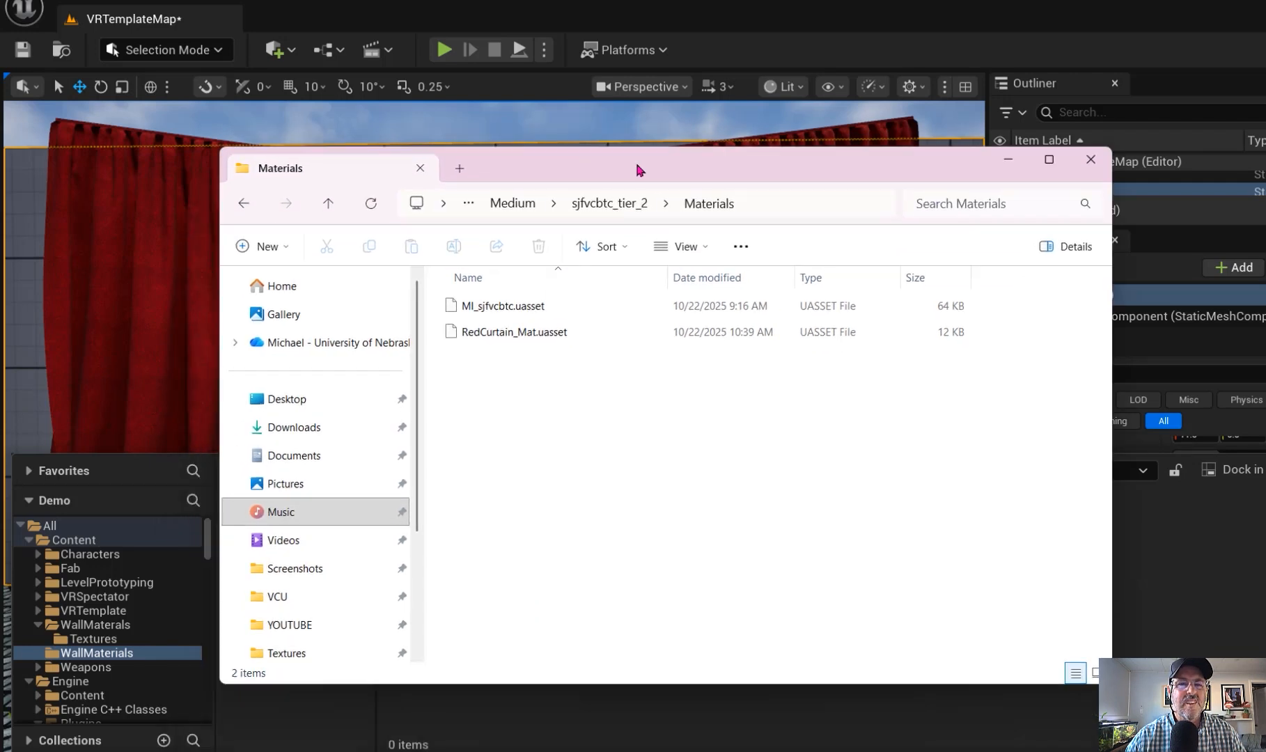
{"action": "left_click", "coordinate": [327, 207]}
{"action": "left_click", "coordinate": [327, 206]}
{"action": "left_click", "coordinate": [327, 207]}
{"action": "left_click", "coordinate": [328, 207]}
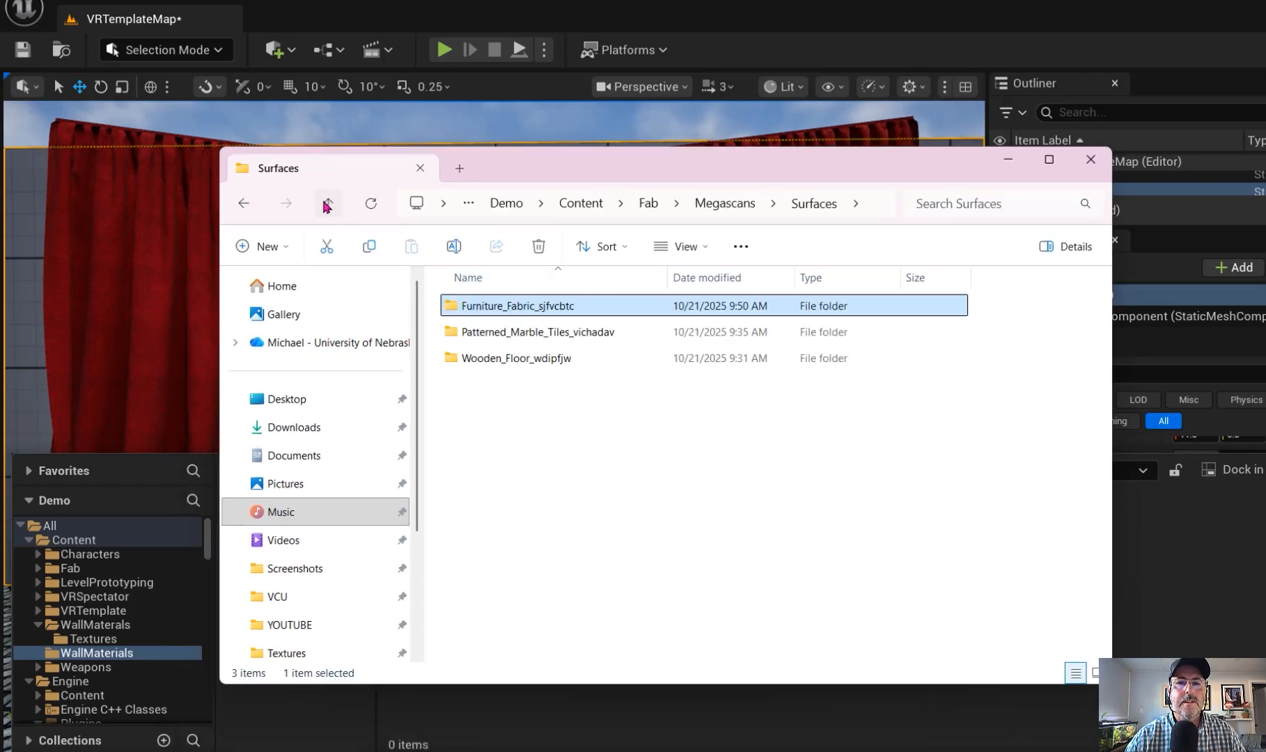
{"action": "left_click", "coordinate": [588, 205]}
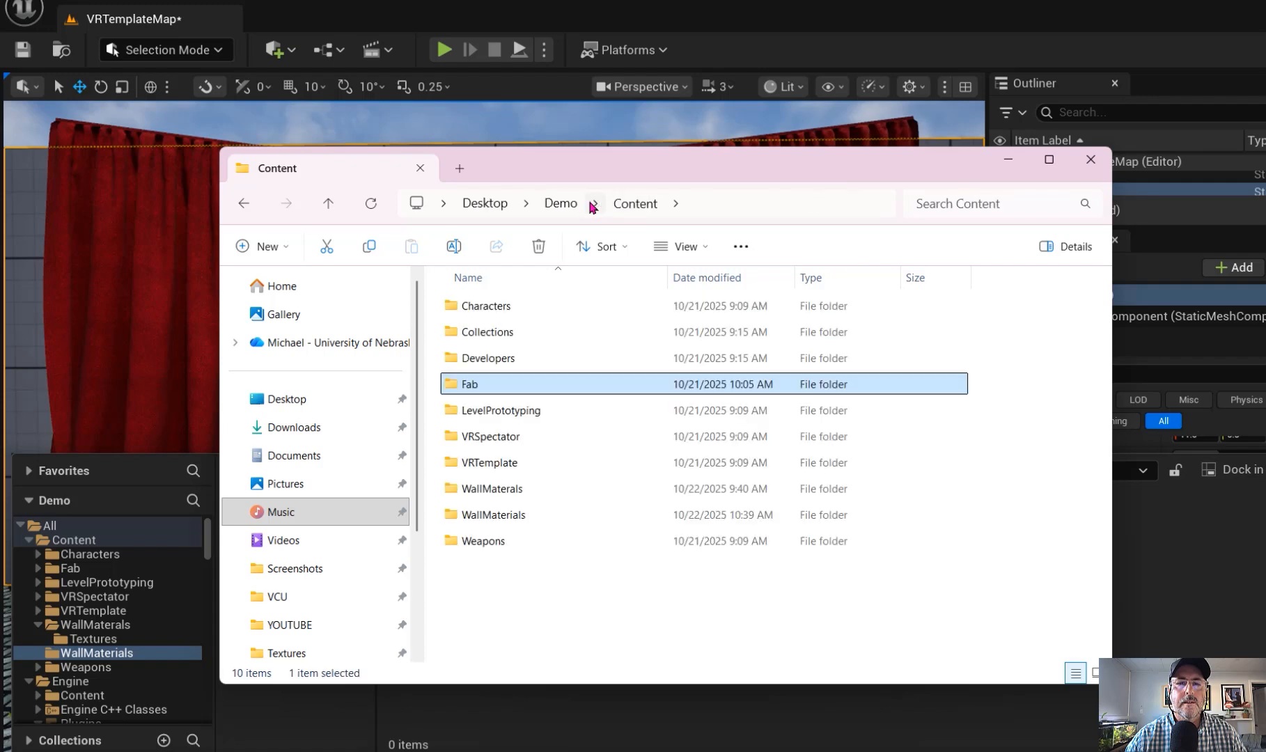
{"action": "double_click", "coordinate": [514, 521]}
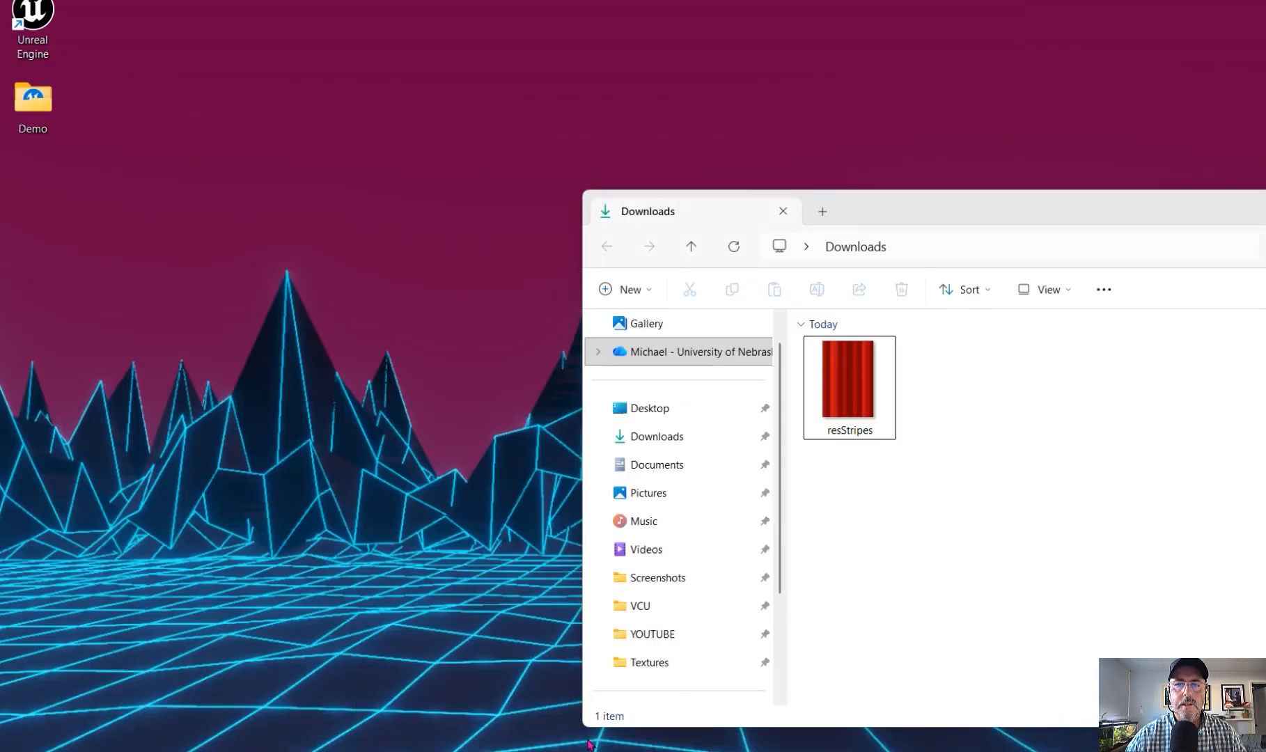
Move the resStripes image from Downloads into the WallMaterials folder on disk, and import the detected file into Unreal.
{"action": "left_click", "coordinate": [557, 707]}
{"action": "left_click", "coordinate": [850, 394]}
{"action": "left_click_drag", "start_coordinate": [850, 394], "coordinate": [497, 388]}
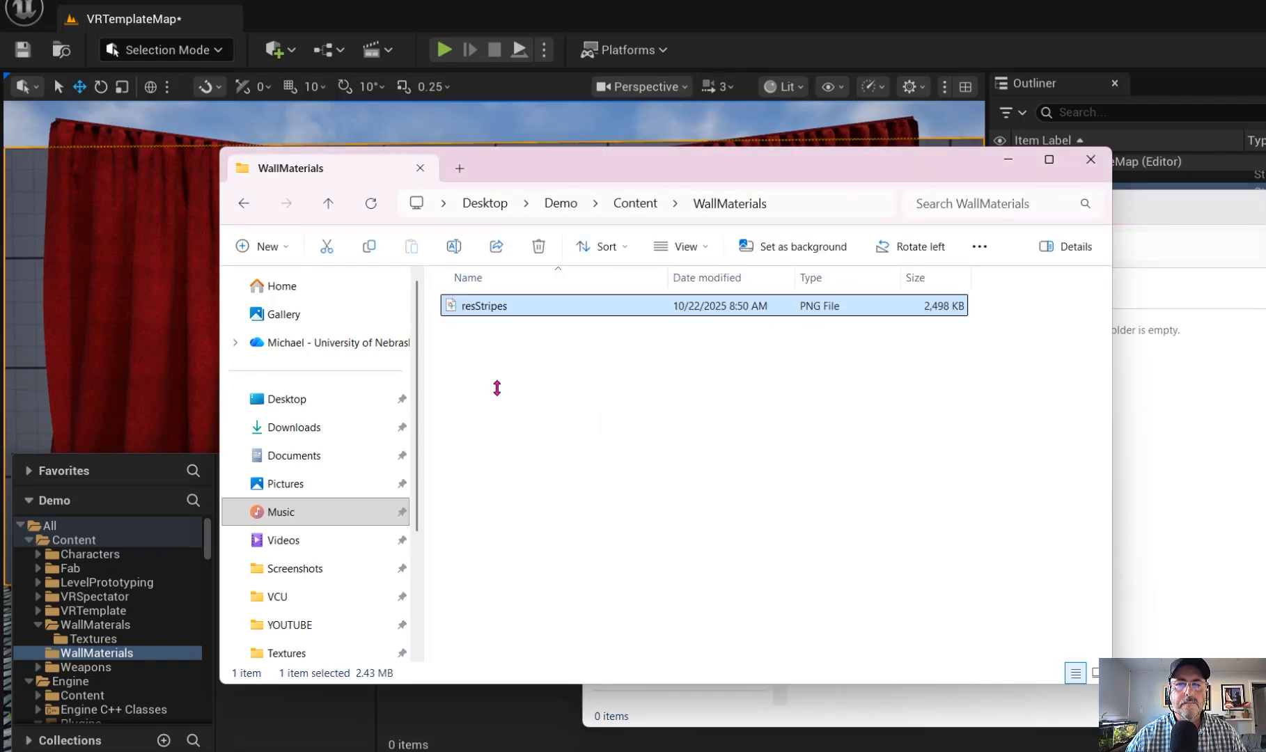
{"action": "key", "text": "alt+Tab"}
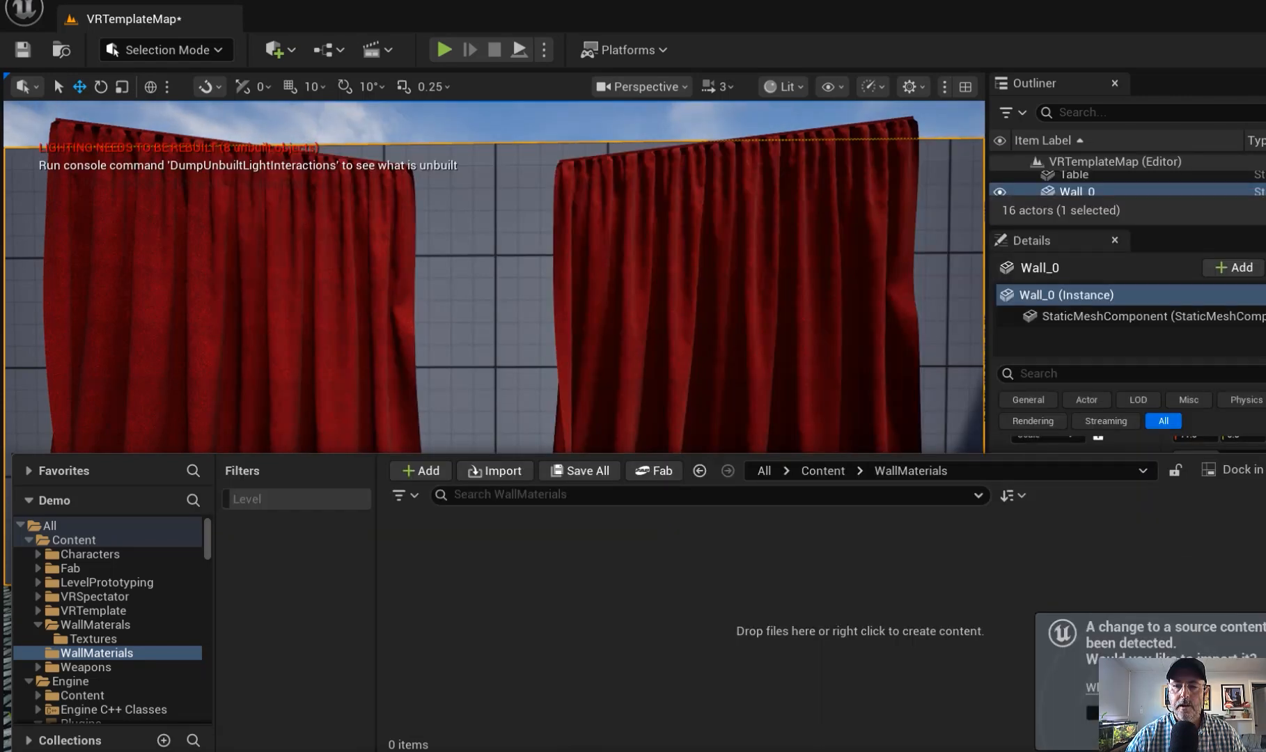
{"action": "left_click", "coordinate": [1209, 734]}
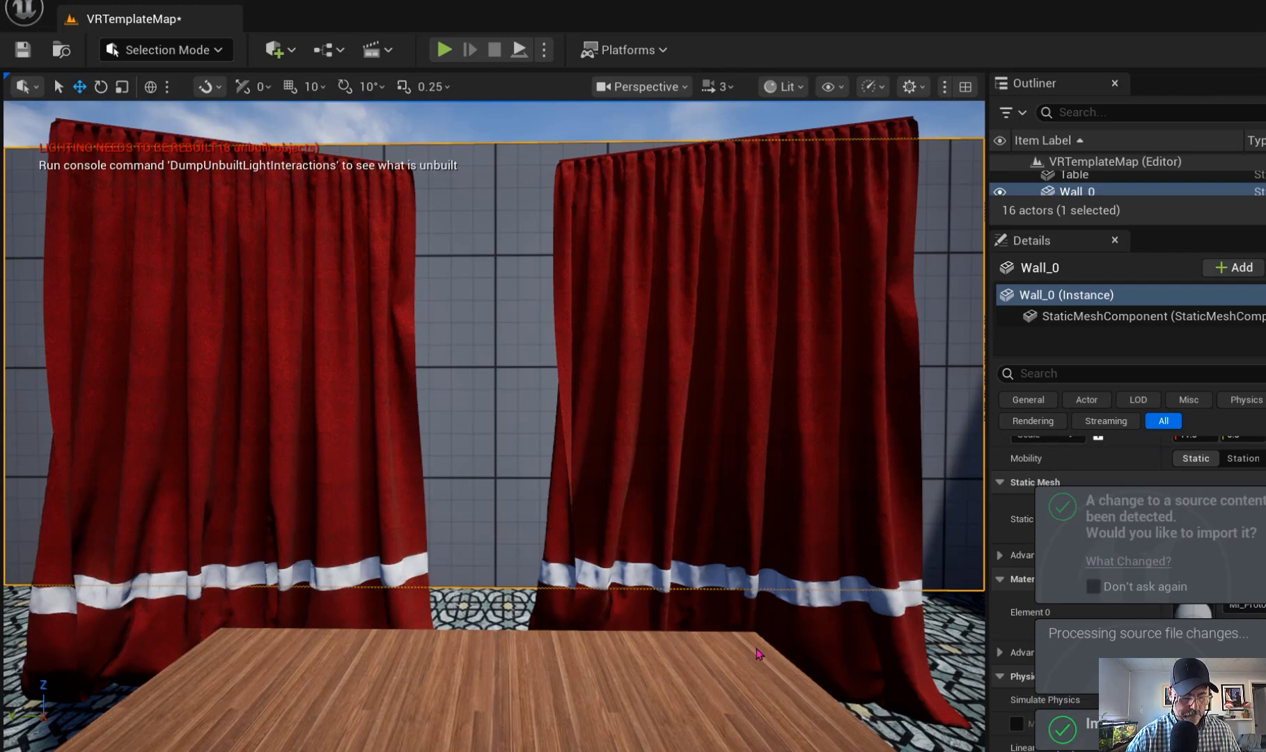
{"action": "key", "text": "ctrl+space"}
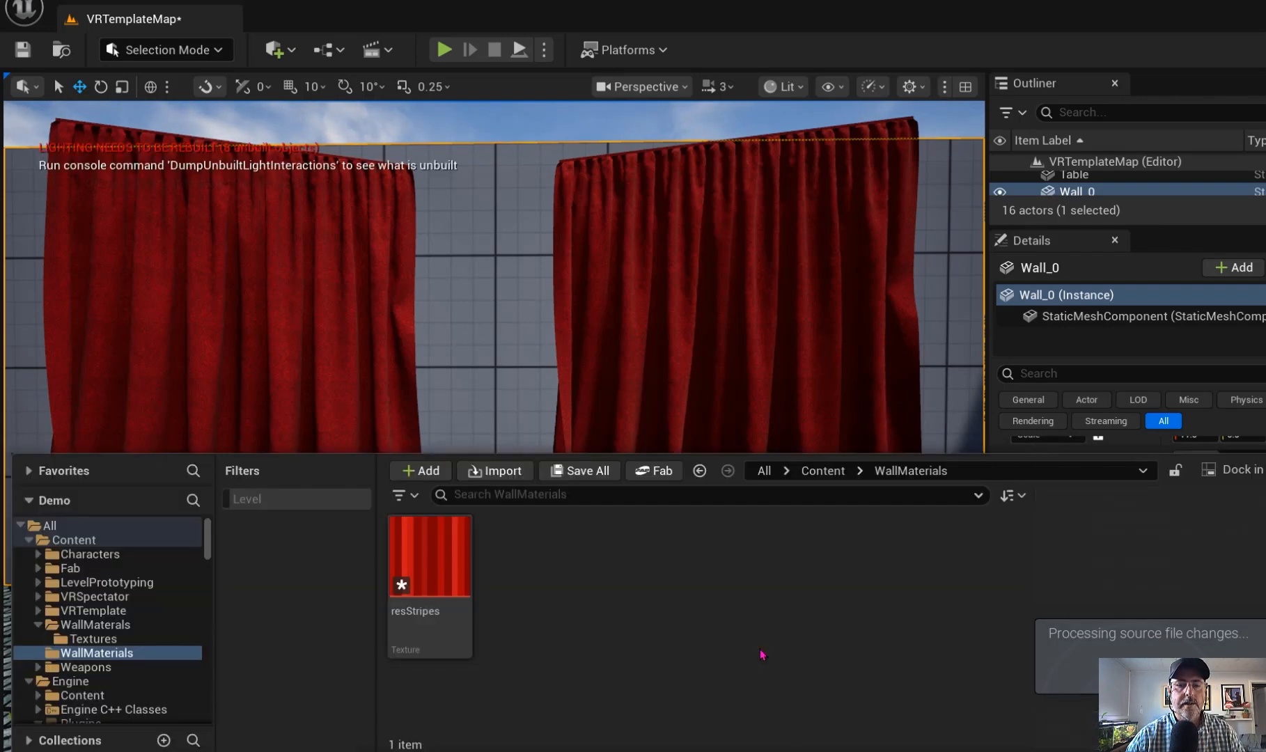
Create a subfolder named Materials inside the WallMaterials folder.
{"action": "mouse_move", "coordinate": [426, 554]}
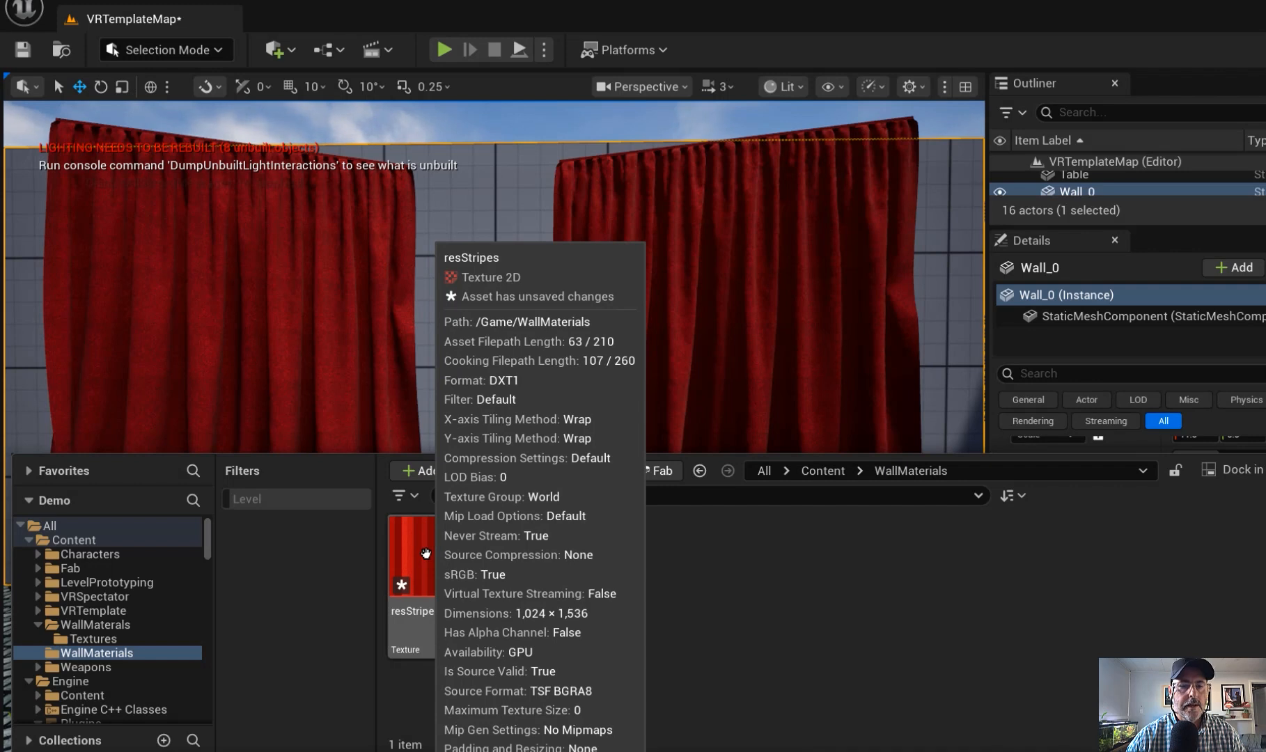
{"action": "right_click", "coordinate": [614, 596]}
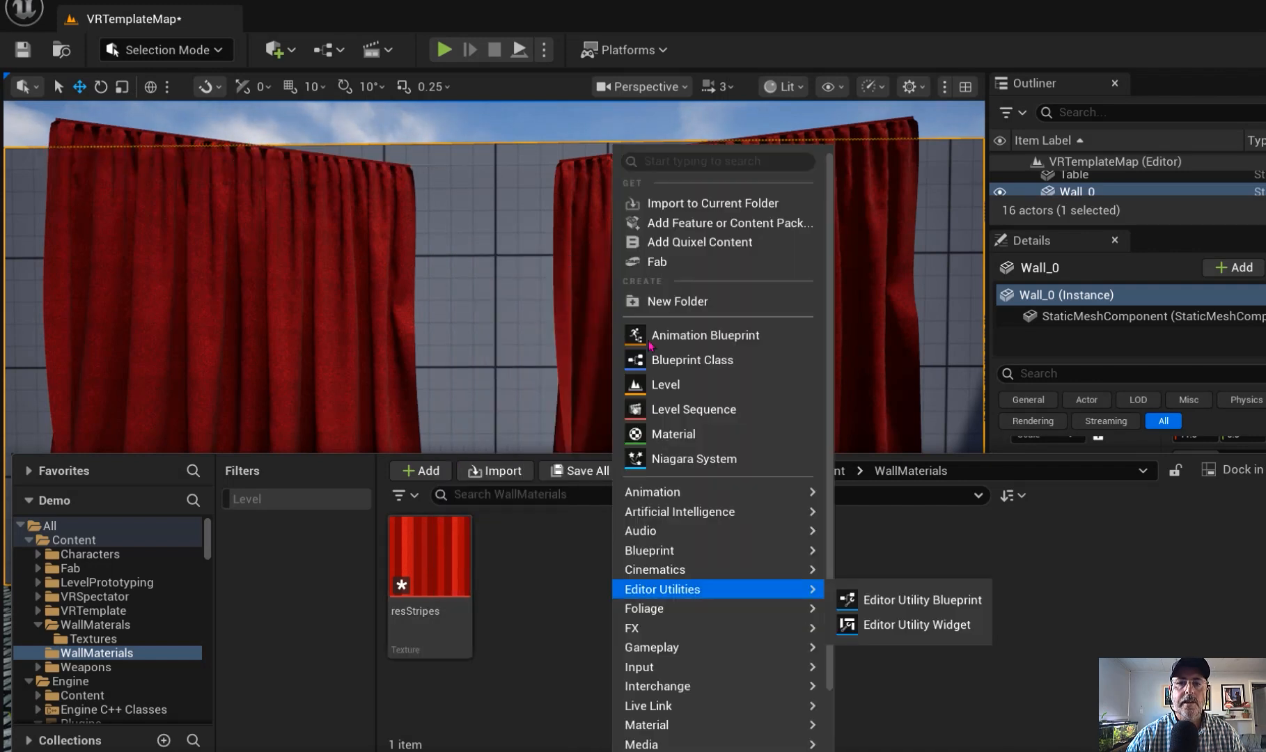
{"action": "left_click", "coordinate": [668, 300]}
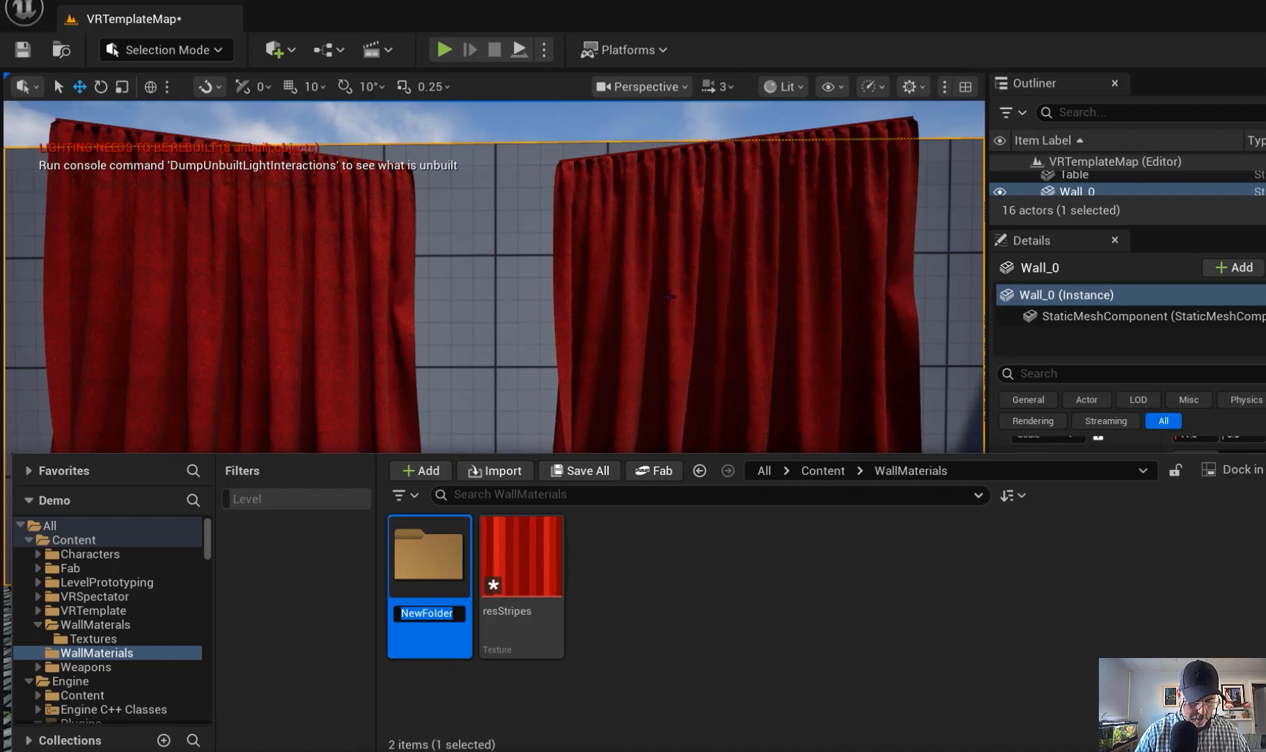
{"action": "type", "text": "Materials"}
{"action": "key", "text": "Return"}
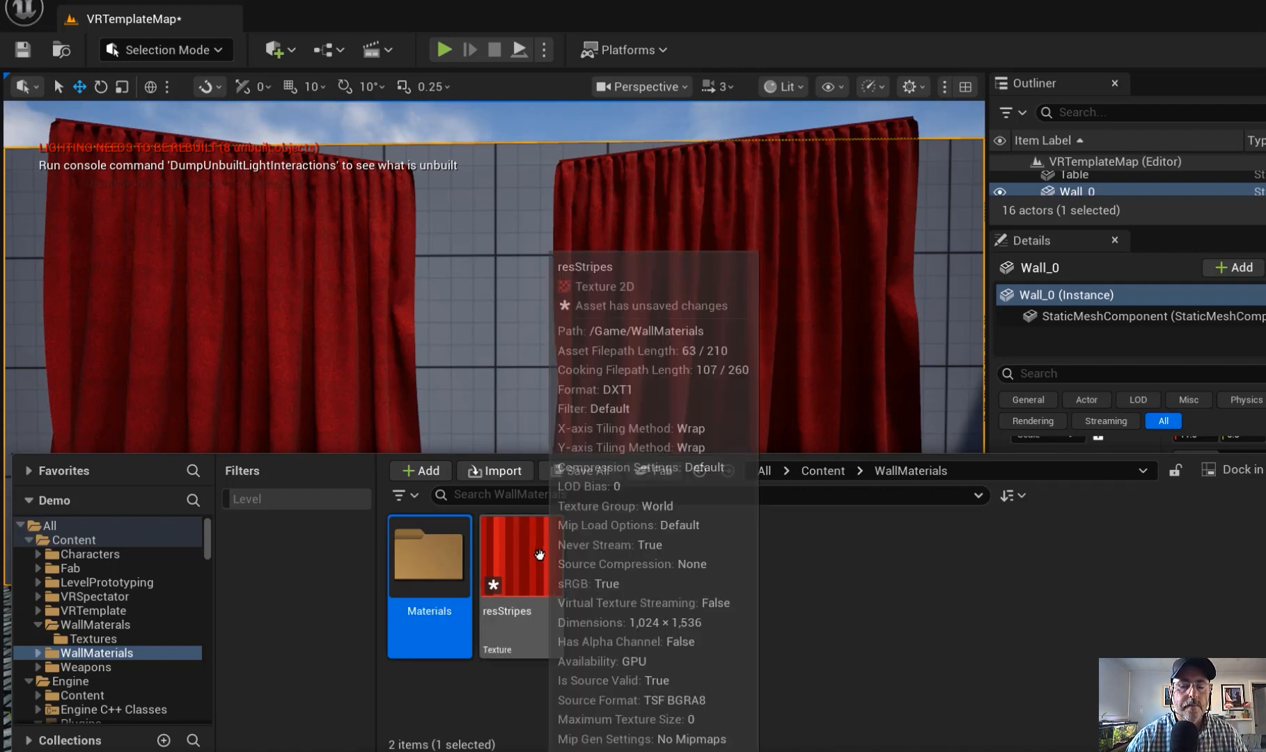
Create a material named resStripes_Mat from the resStripes texture and move it into the Materials subfolder.
{"action": "right_click", "coordinate": [534, 561]}
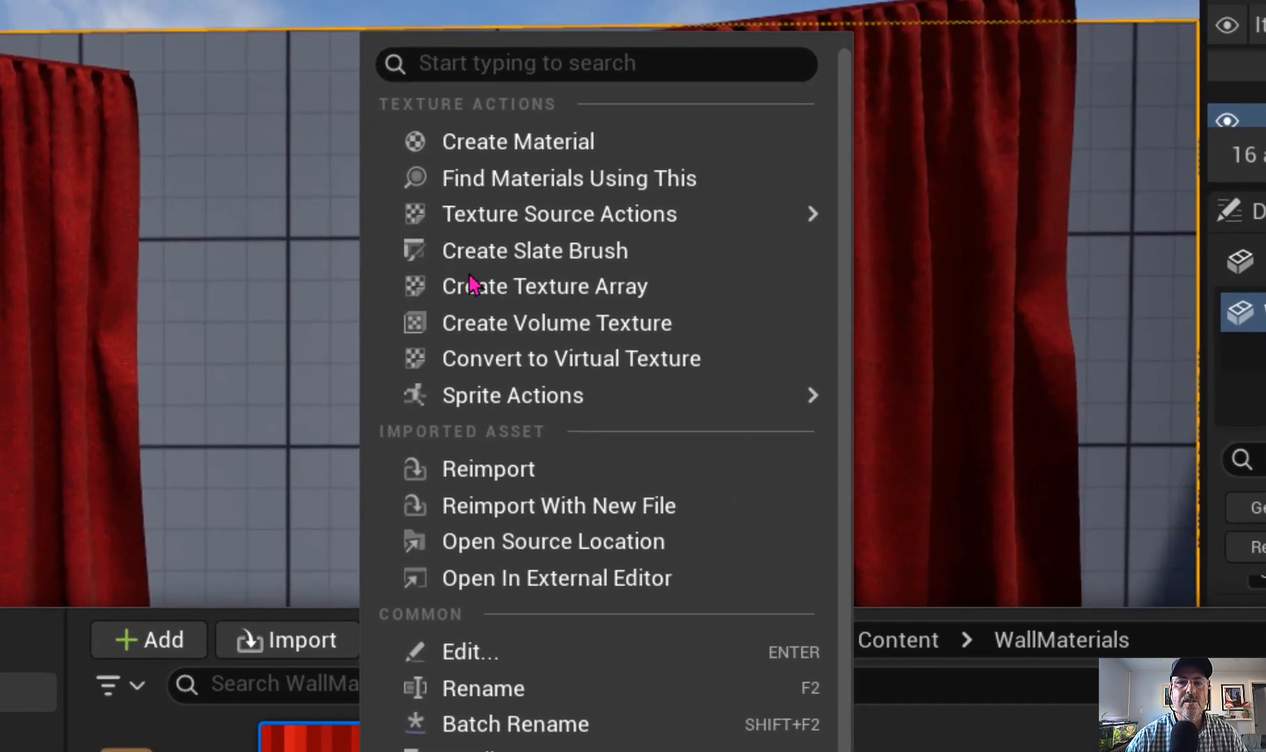
{"action": "left_click", "coordinate": [520, 141]}
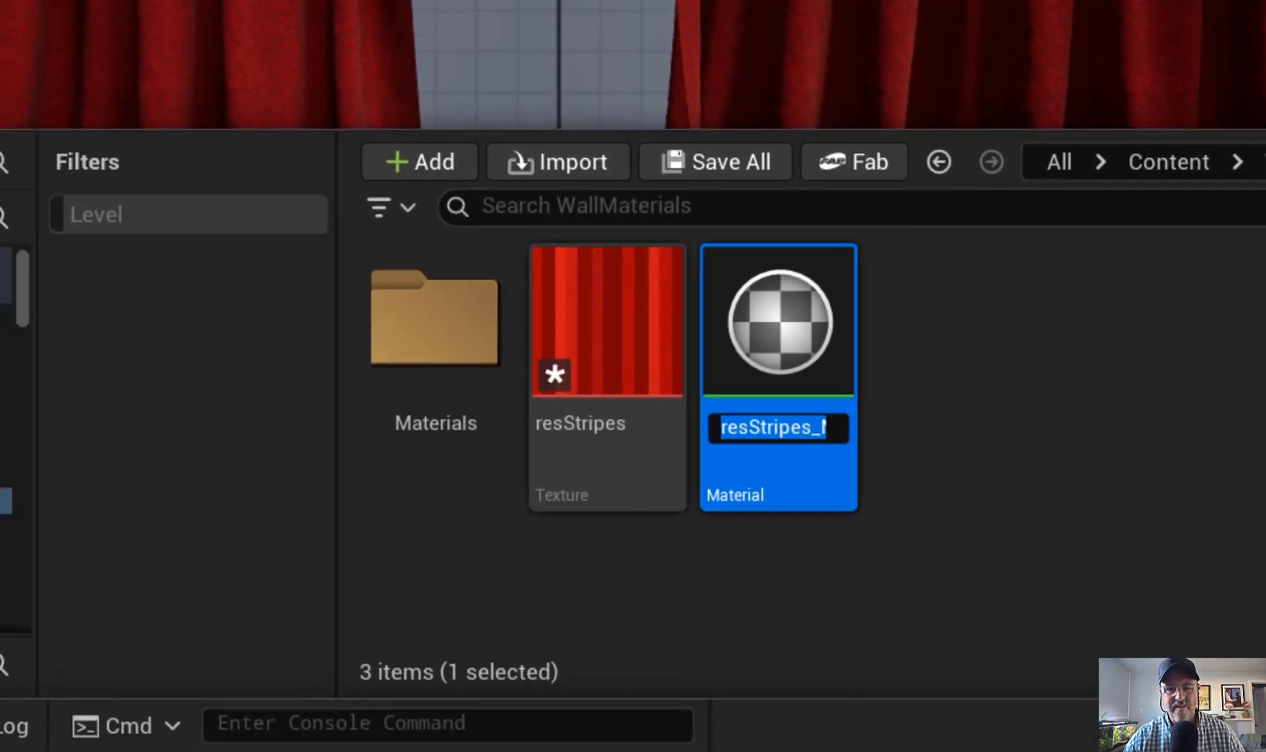
{"action": "key", "text": "Return"}
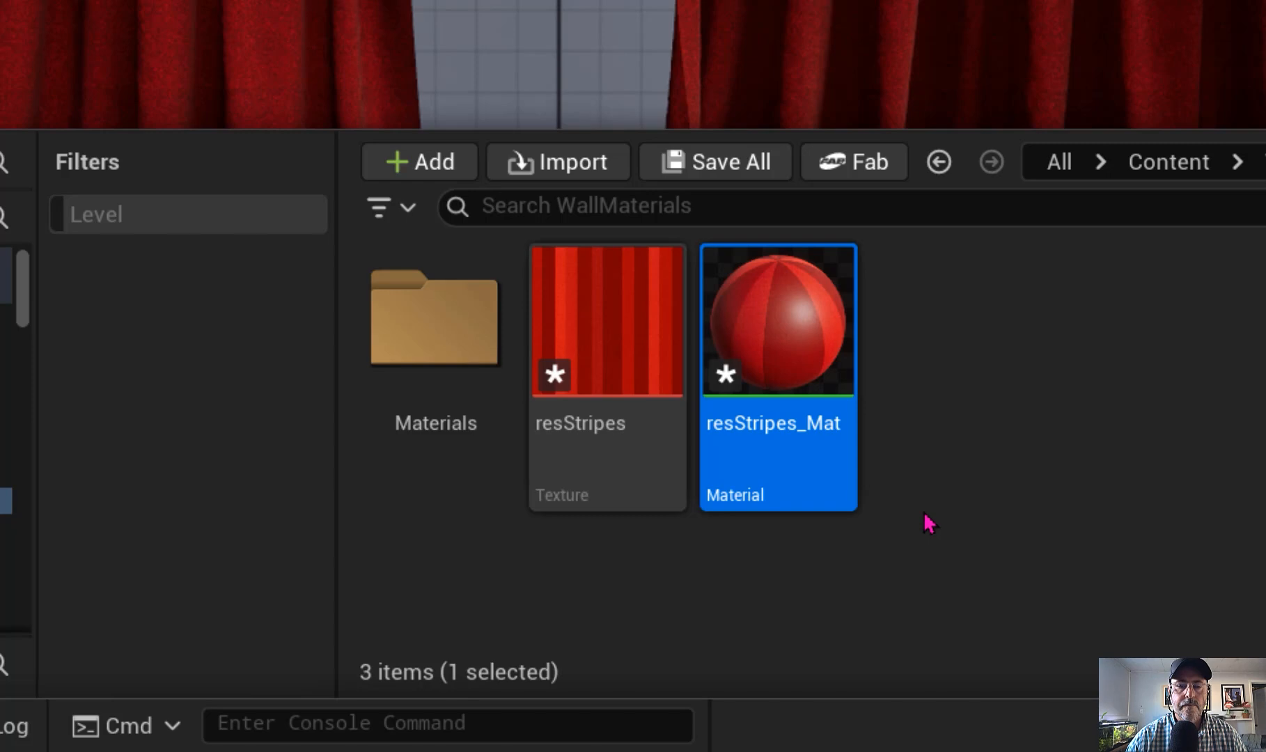
{"action": "left_click_drag", "start_coordinate": [799, 375], "coordinate": [455, 346]}
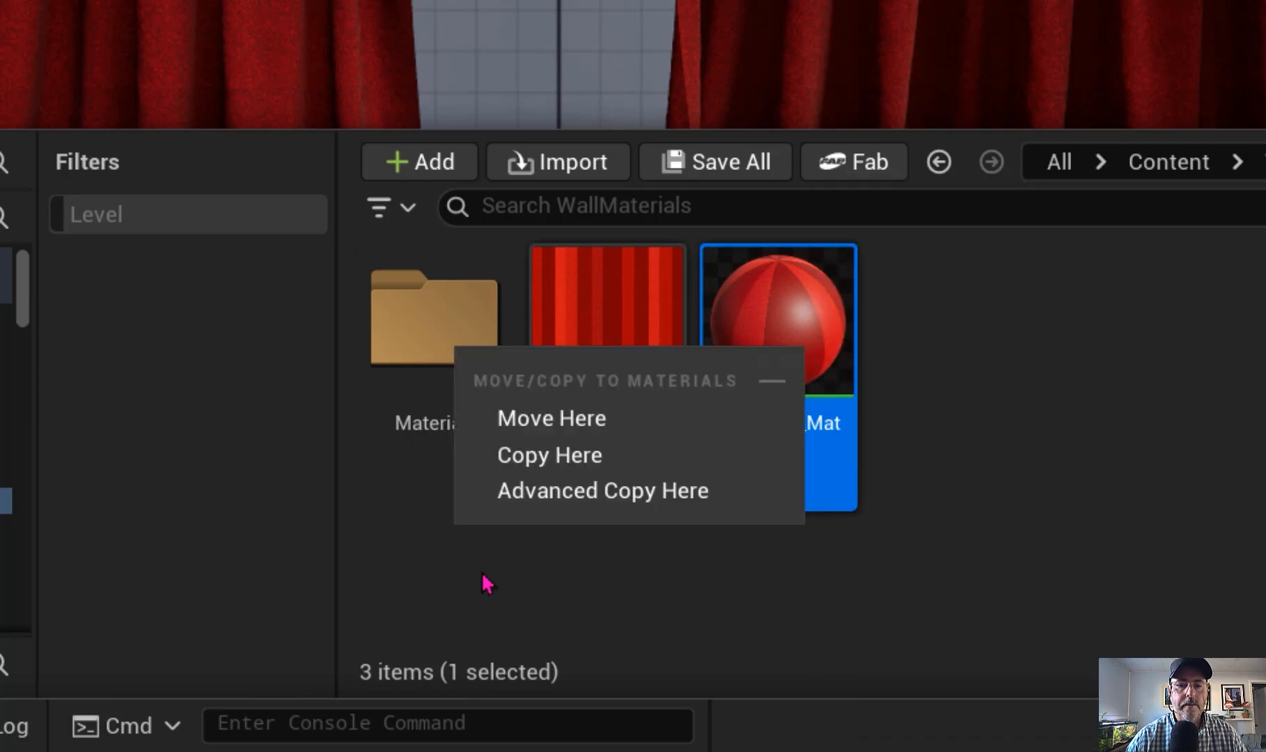
{"action": "left_click", "coordinate": [558, 421]}
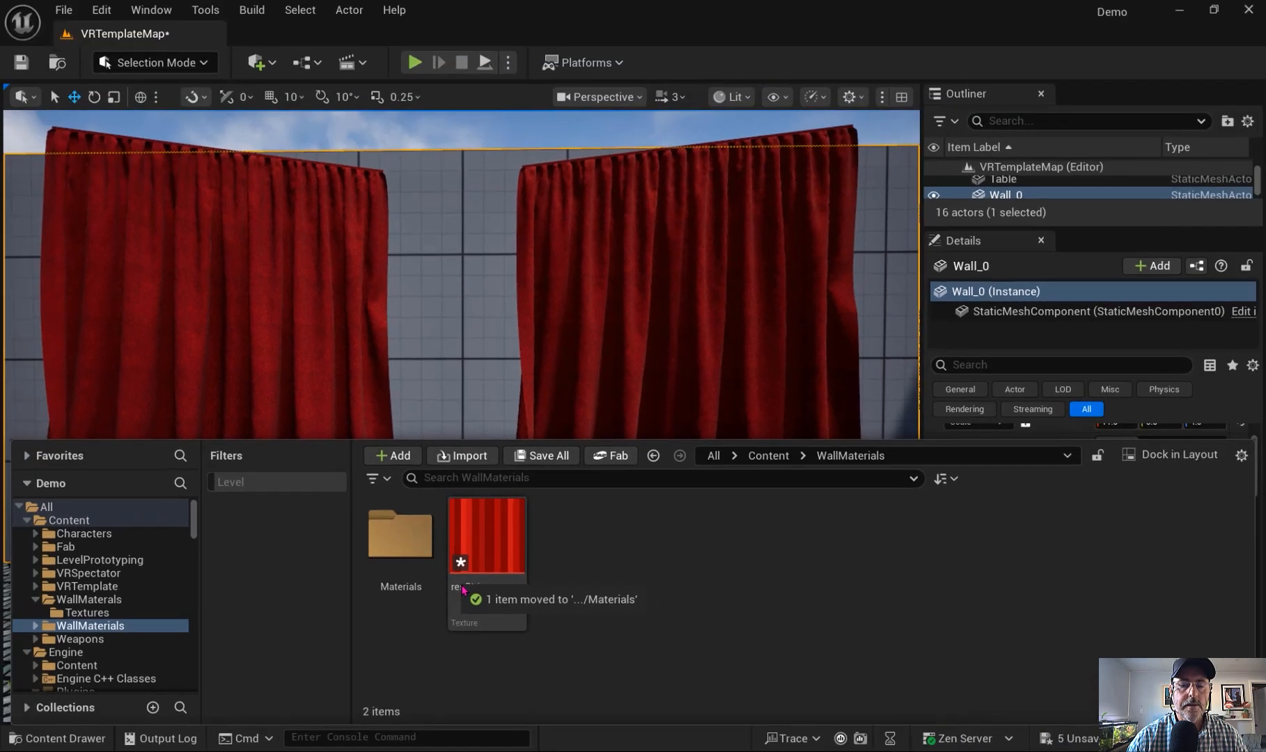
Open the Materials subfolder and apply resStripes_Mat to the wall behind the curtains.
{"action": "double_click", "coordinate": [401, 535]}
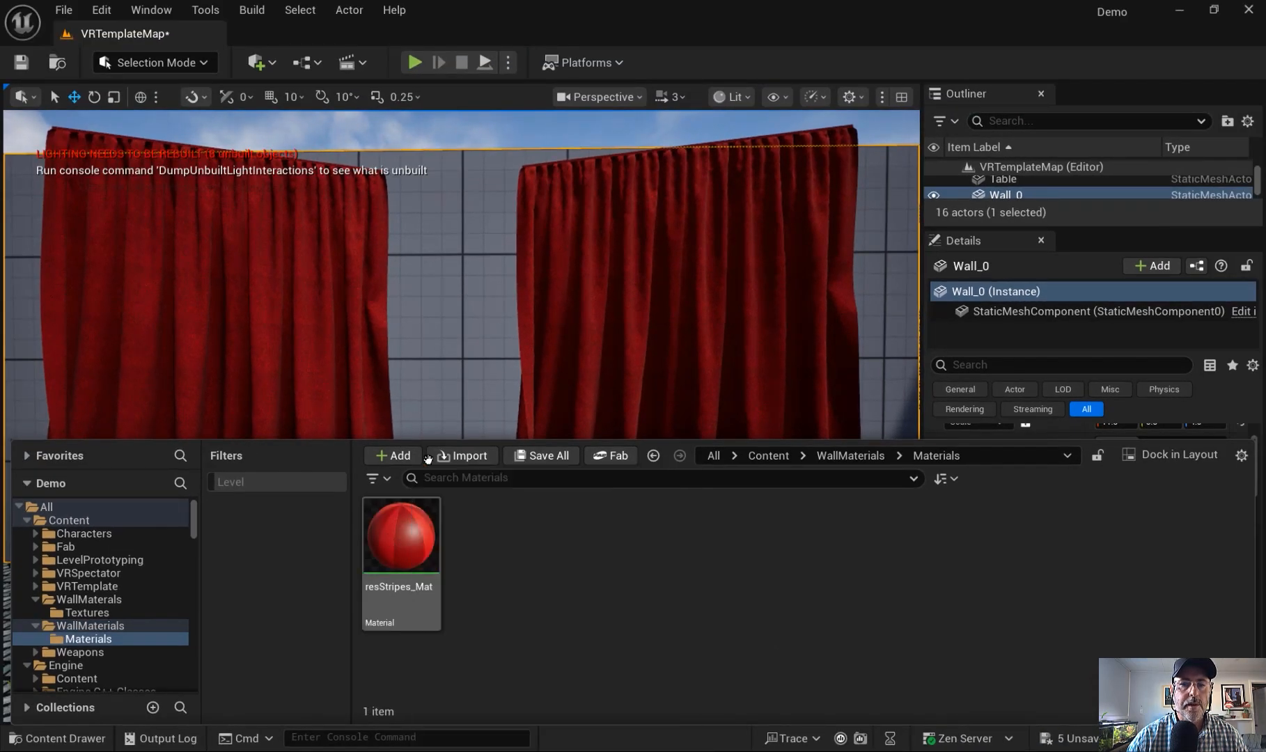
{"action": "left_click_drag", "start_coordinate": [402, 540], "coordinate": [454, 414]}
{"action": "key", "text": "ctrl+space"}
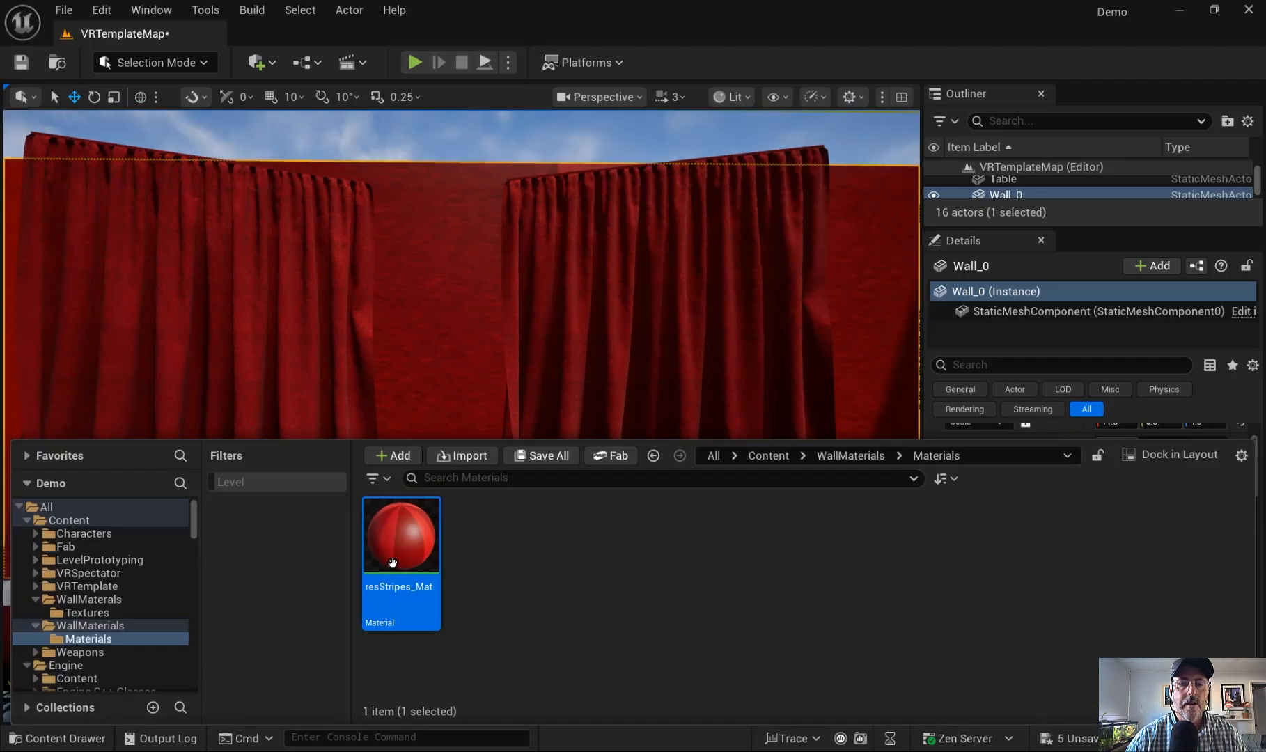
Open resStripes_Mat for editing and add a TextureCoordinate node to the left of the Texture Sample node.
{"action": "double_click", "coordinate": [395, 570]}
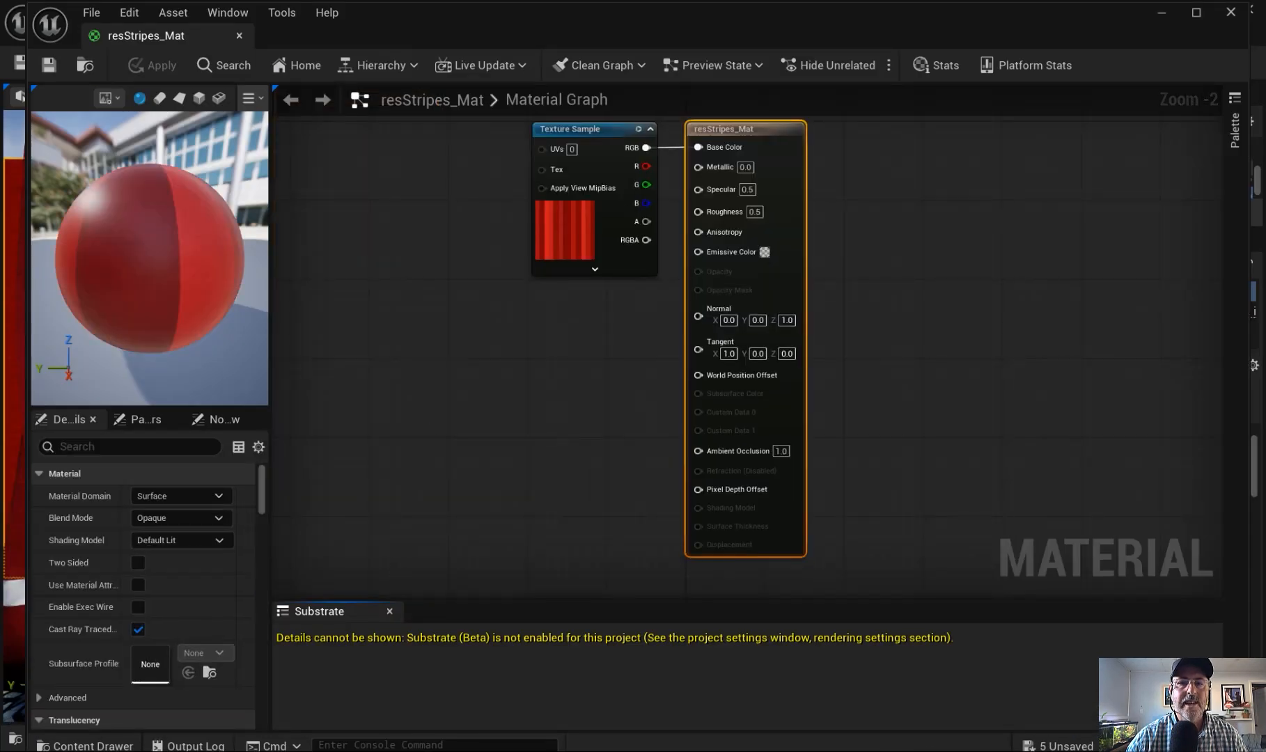
{"action": "right_click_drag", "start_coordinate": [512, 361], "coordinate": [625, 407]}
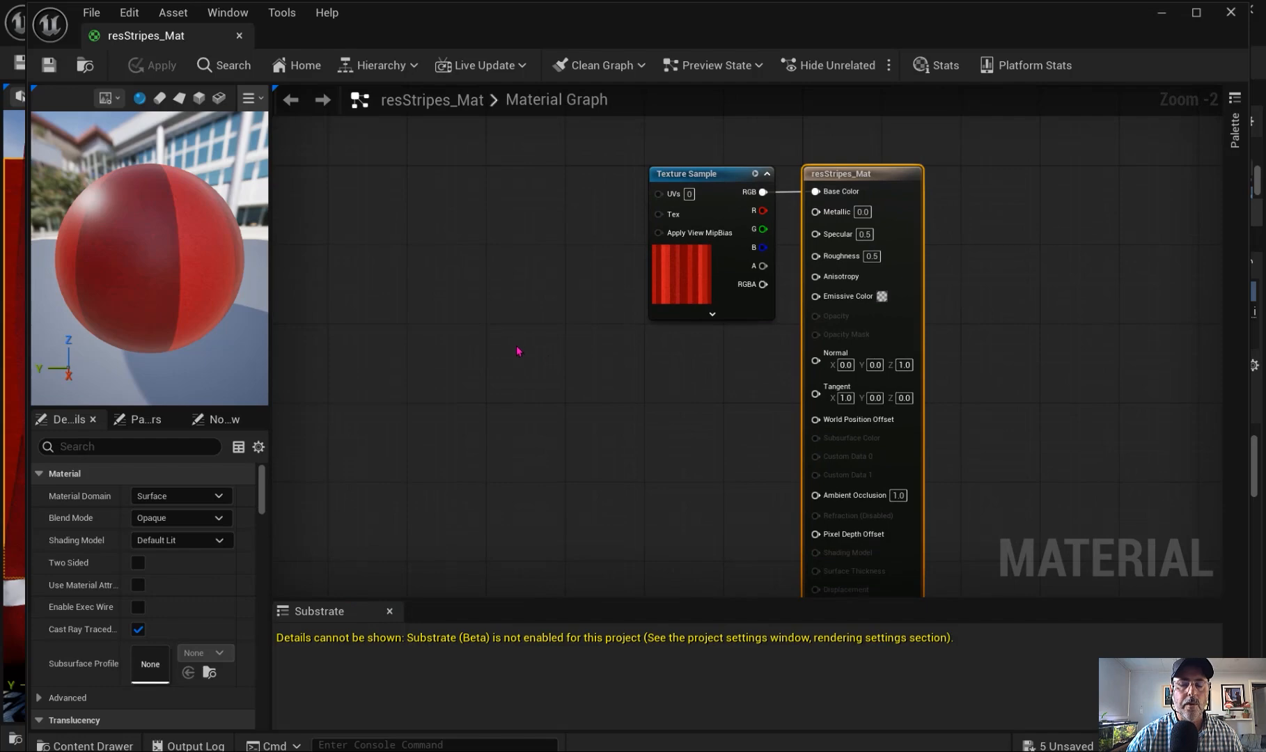
{"action": "right_click", "coordinate": [517, 352]}
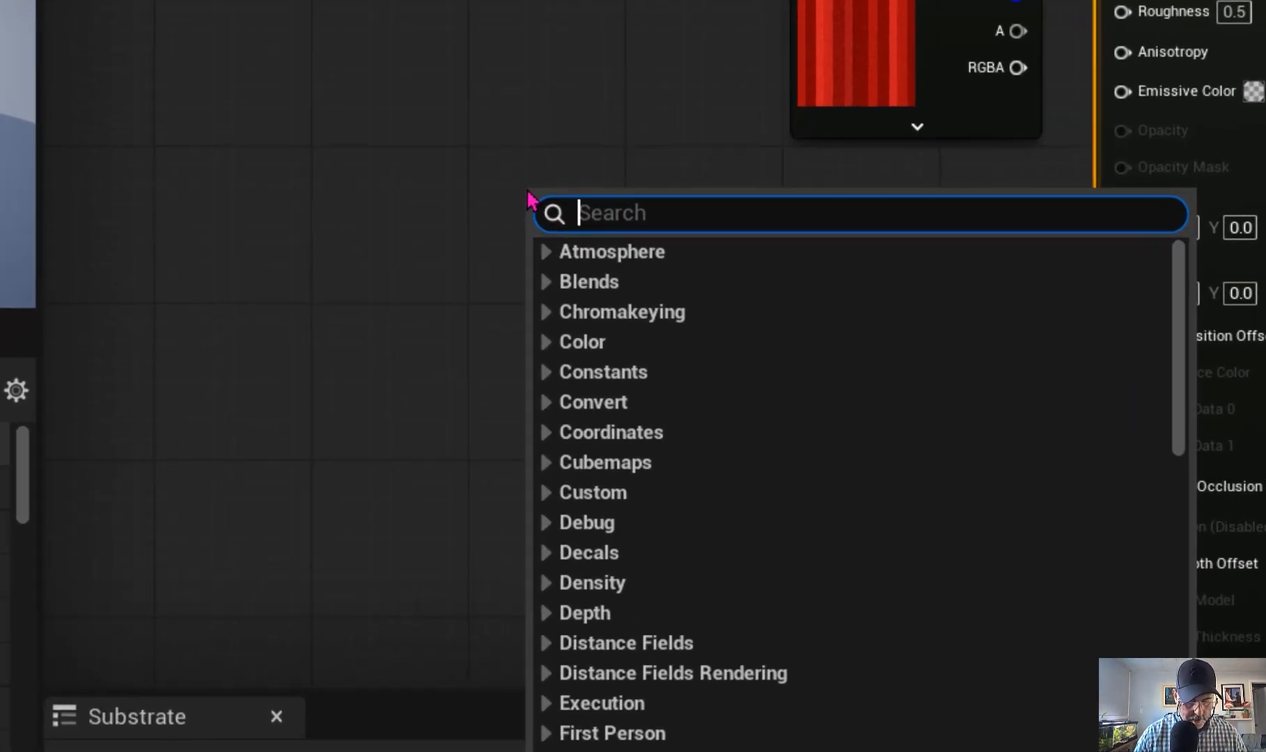
{"action": "type", "text": "text"}
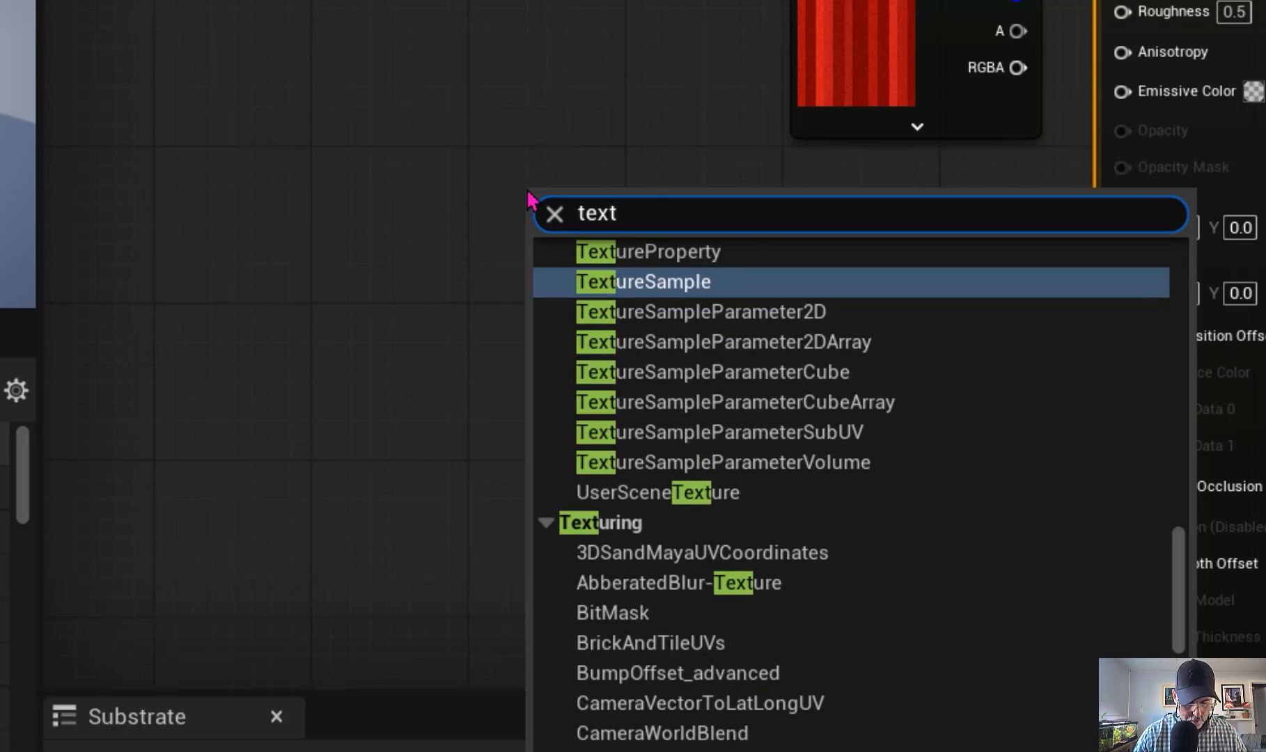
{"action": "type", "text": "urecoordin"}
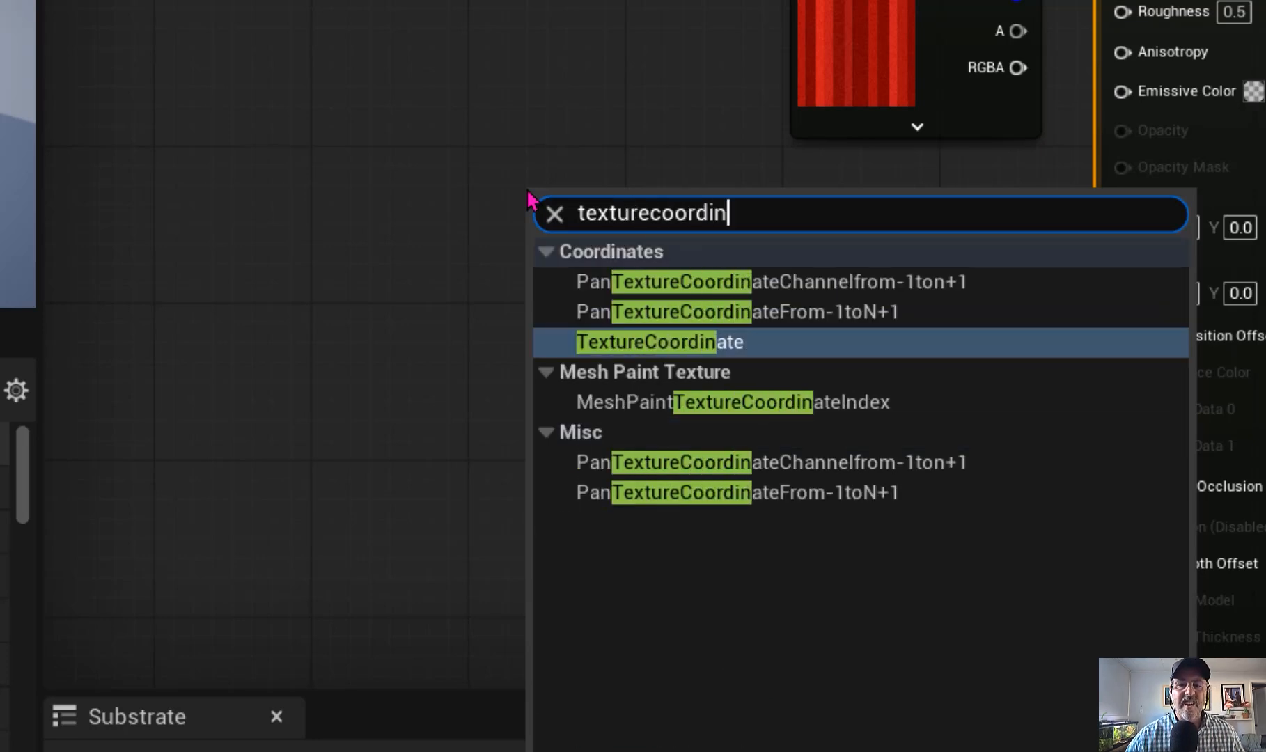
{"action": "left_click", "coordinate": [629, 352]}
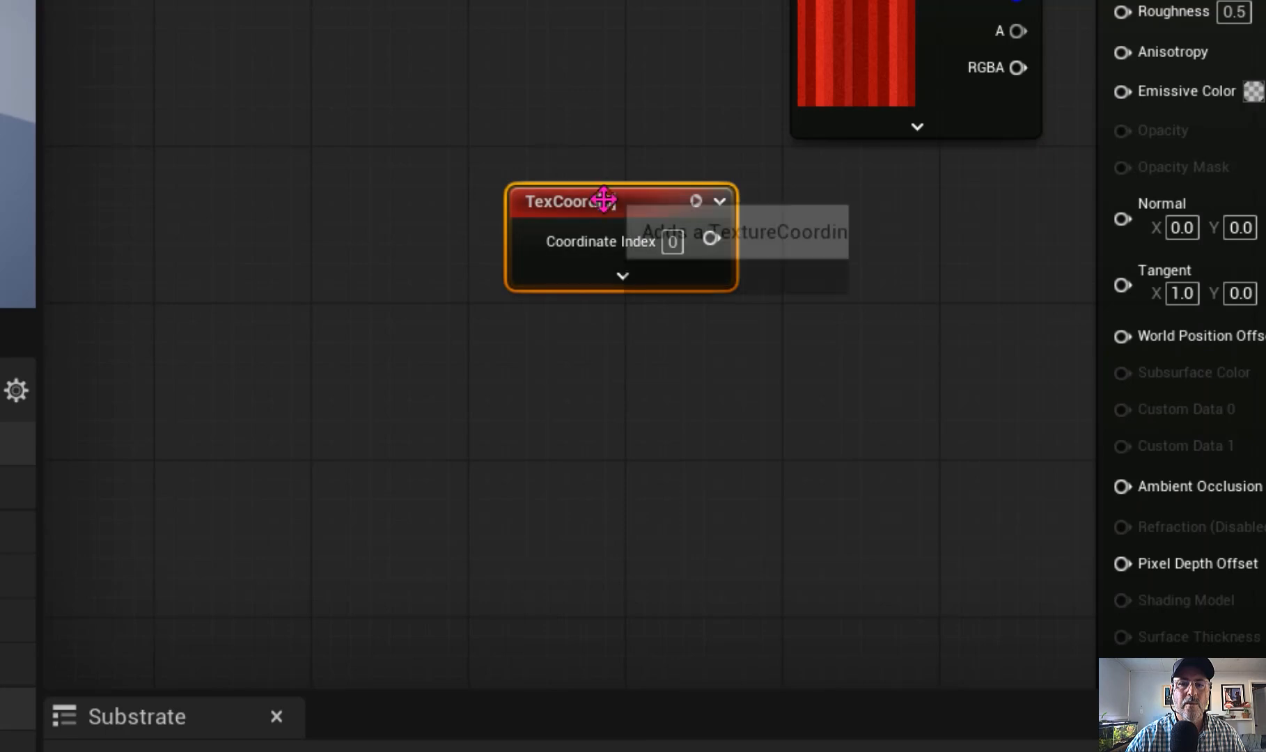
{"action": "left_click_drag", "start_coordinate": [602, 200], "coordinate": [401, 0]}
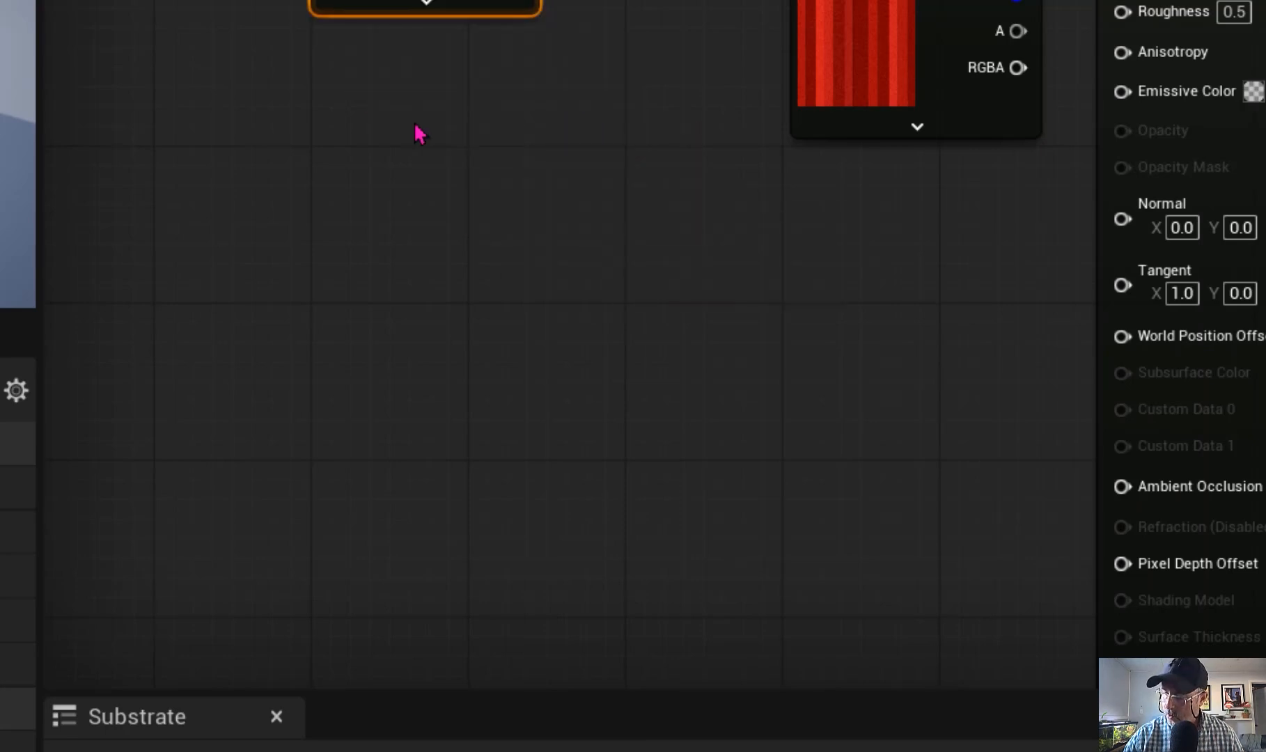
Add a CustomRotator node to the material graph below the TexCoord node.
{"action": "right_click", "coordinate": [419, 133]}
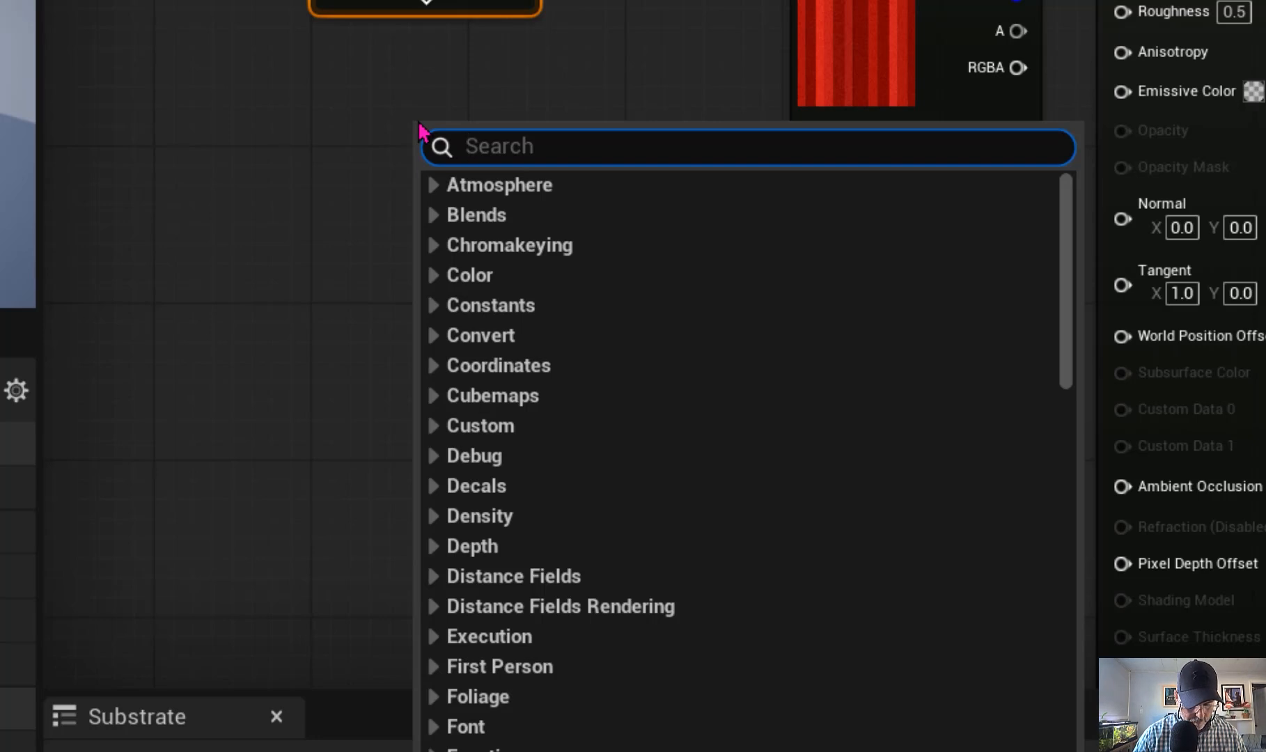
{"action": "type", "text": "custom"}
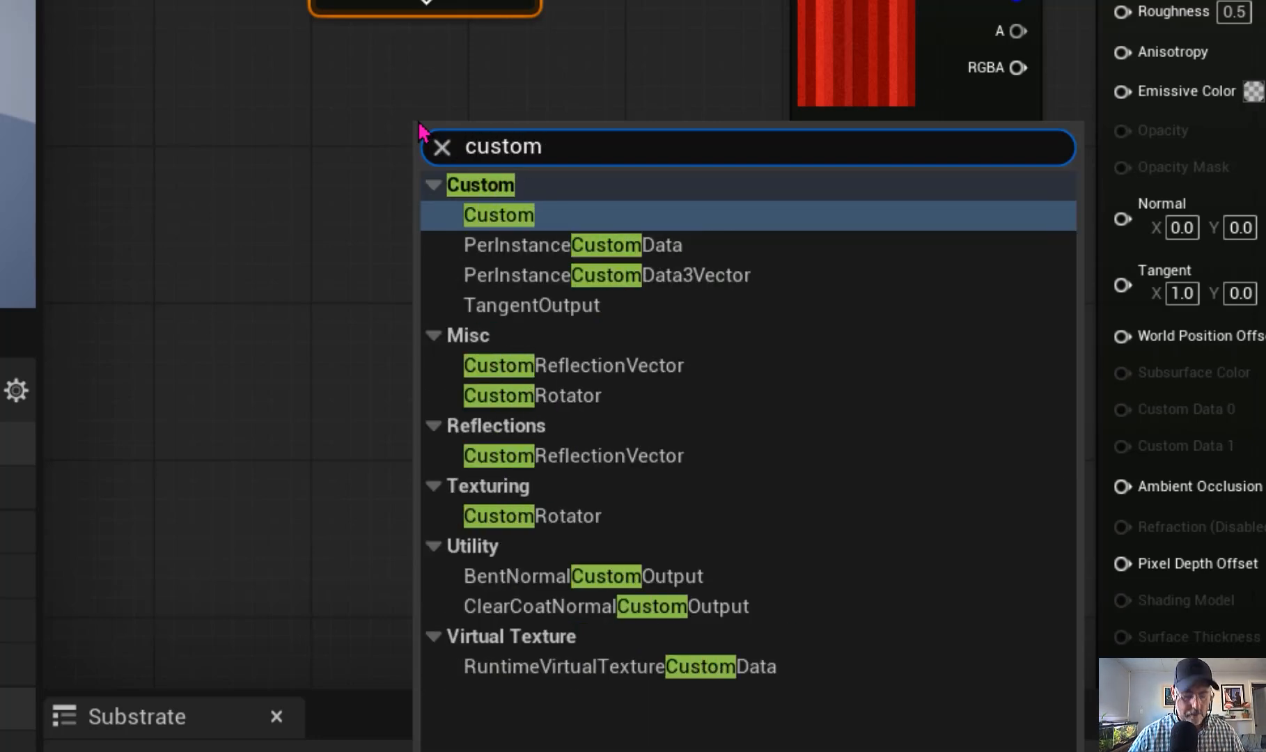
{"action": "type", "text": "rotat"}
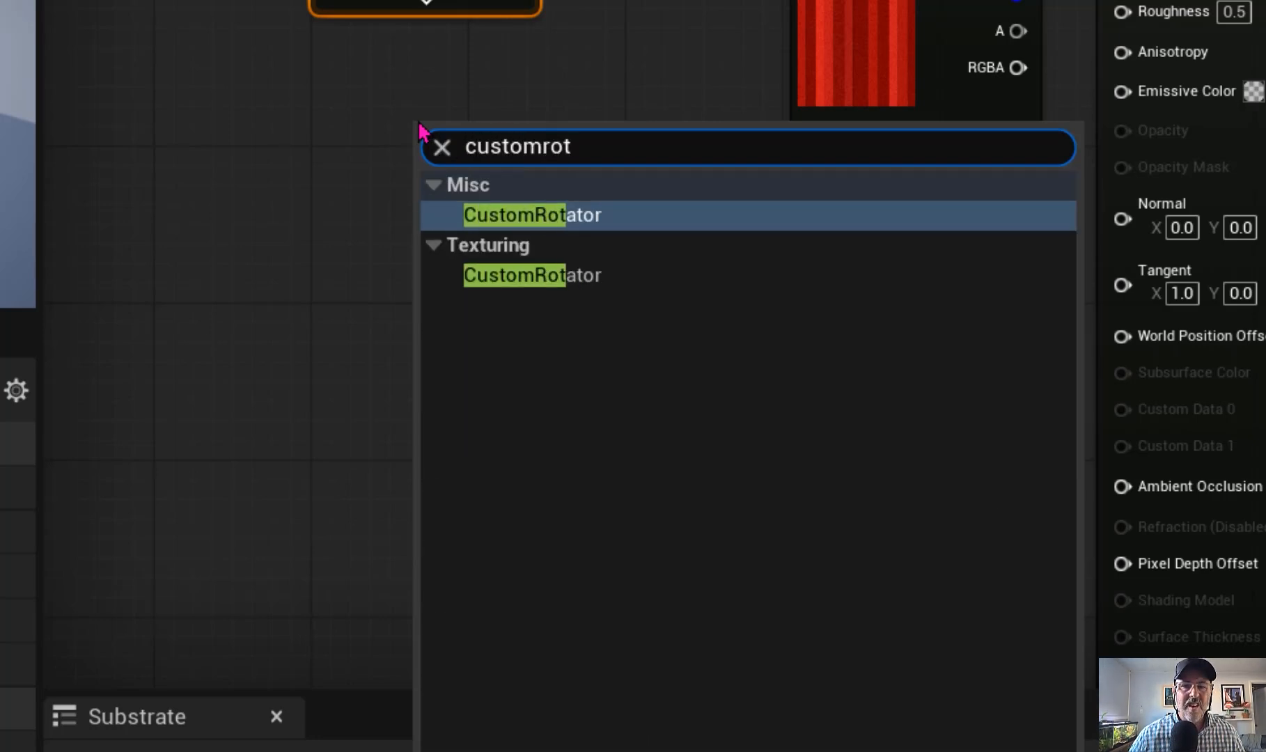
{"action": "left_click", "coordinate": [567, 278]}
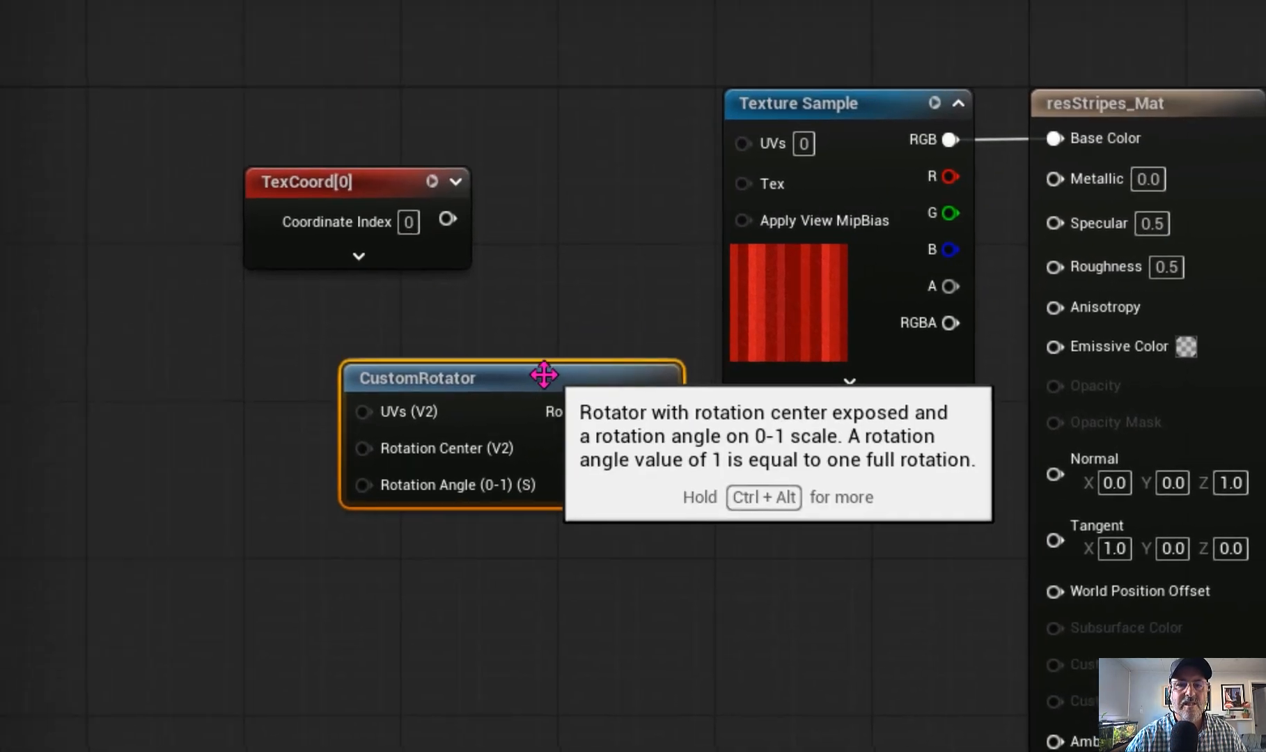
Align CustomRotator under TexCoord, and wire TexCoord into its UVs and its Rotated Values into the Texture Sample's UVs.
{"action": "left_click_drag", "start_coordinate": [544, 375], "coordinate": [404, 388]}
{"action": "left_click_drag", "start_coordinate": [552, 422], "coordinate": [736, 179]}
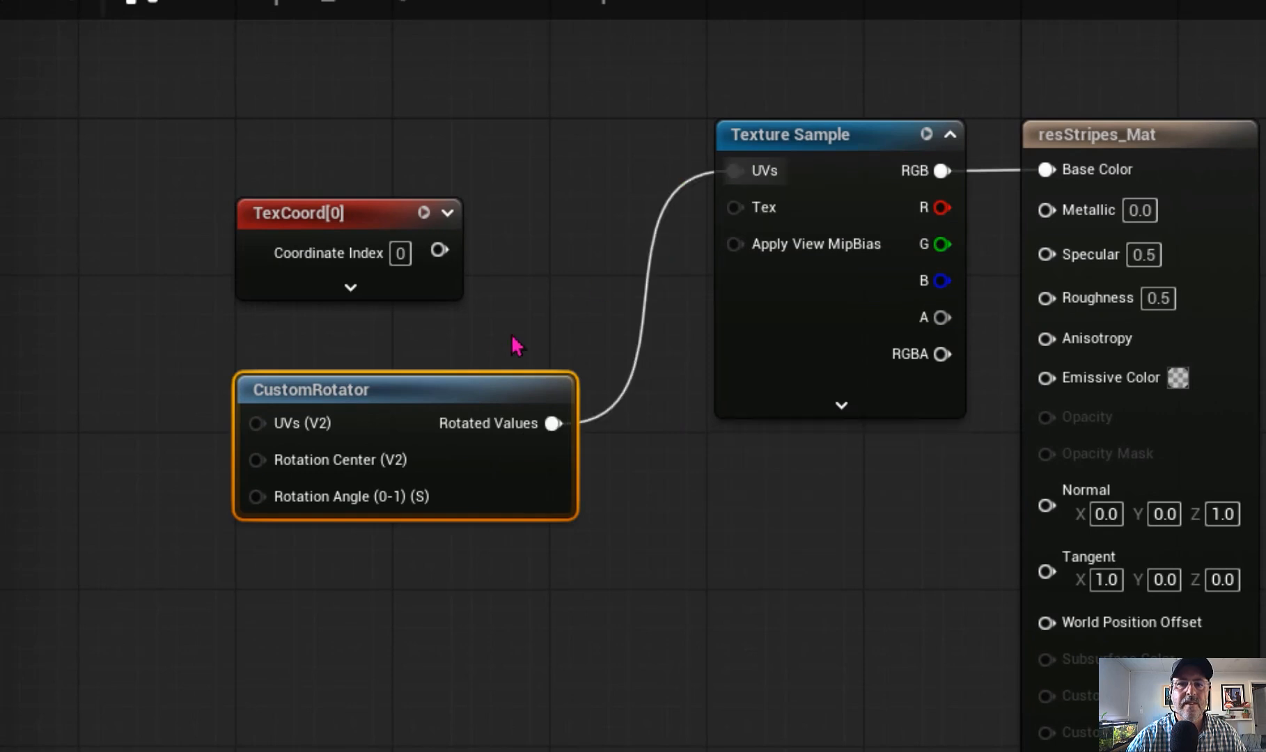
{"action": "left_click_drag", "start_coordinate": [439, 250], "coordinate": [257, 425]}
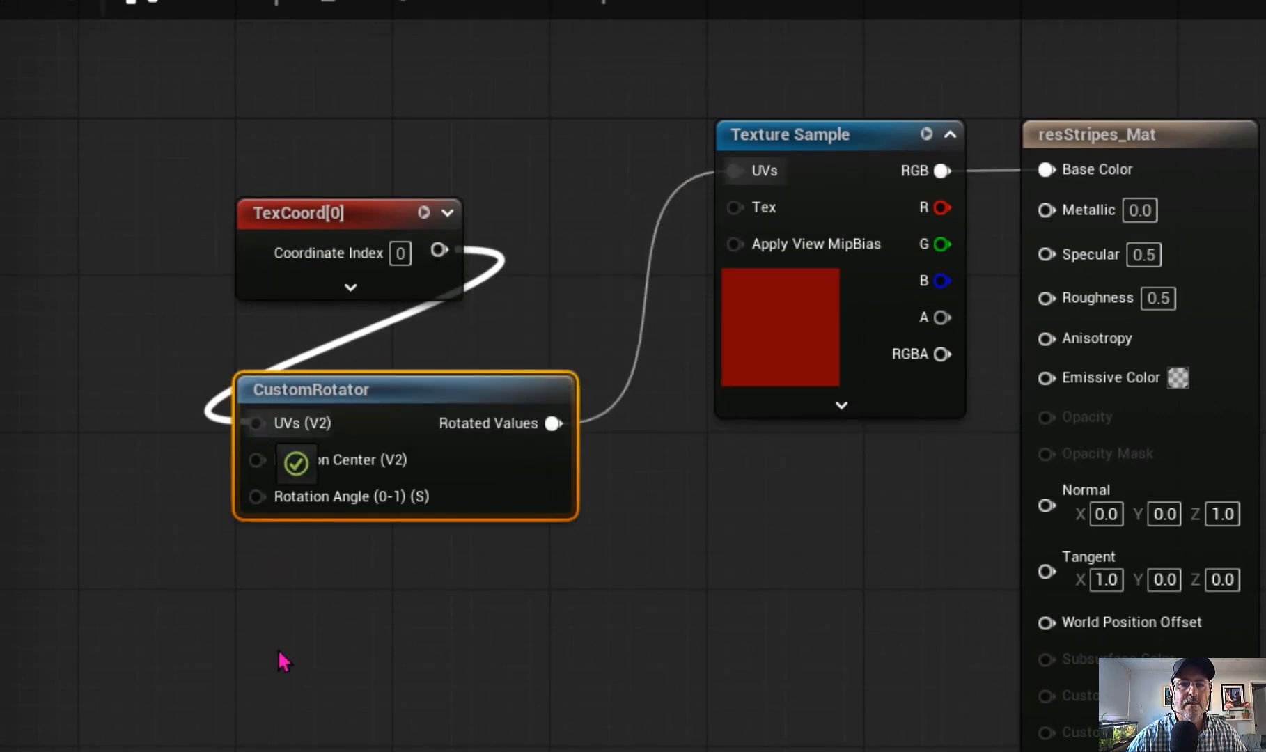
Add a scalar parameter named rotate and connect it to the CustomRotator's Rotation Angle input.
{"action": "right_click", "coordinate": [307, 688]}
{"action": "left_click", "coordinate": [410, 700]}
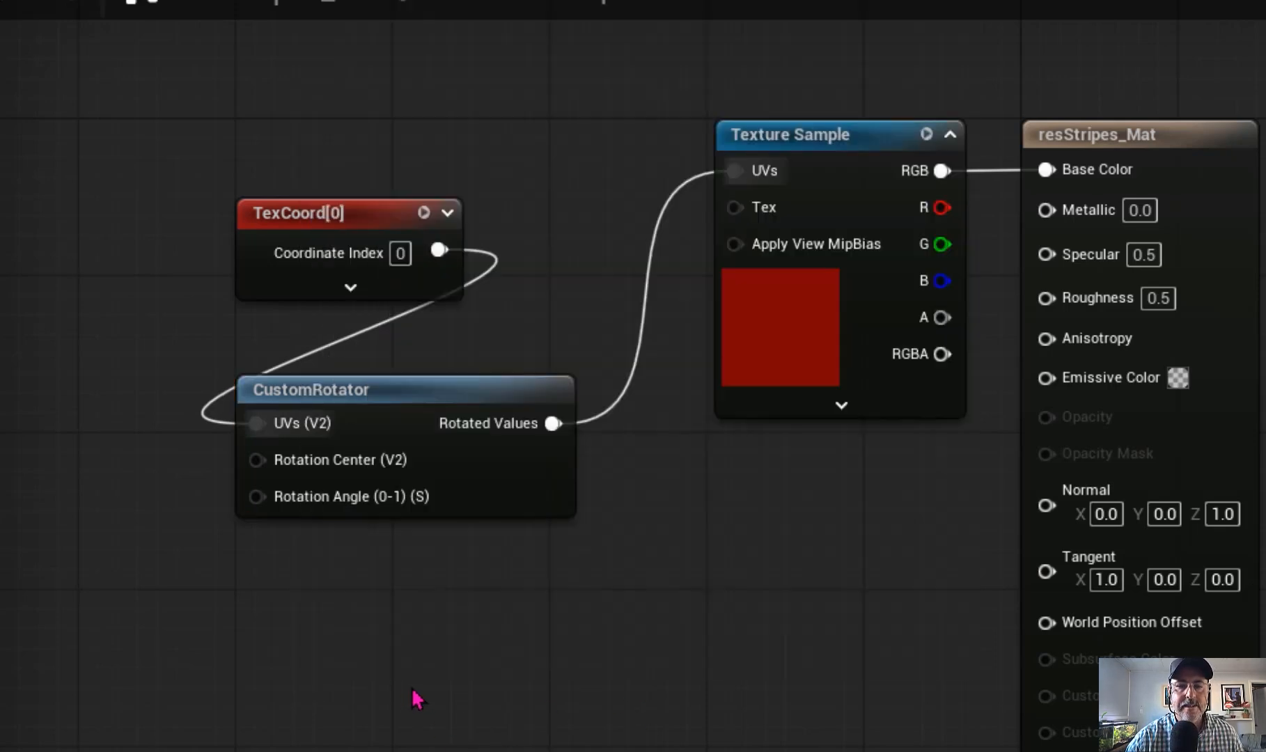
{"action": "left_click", "coordinate": [417, 699]}
{"action": "type", "text": "S"}
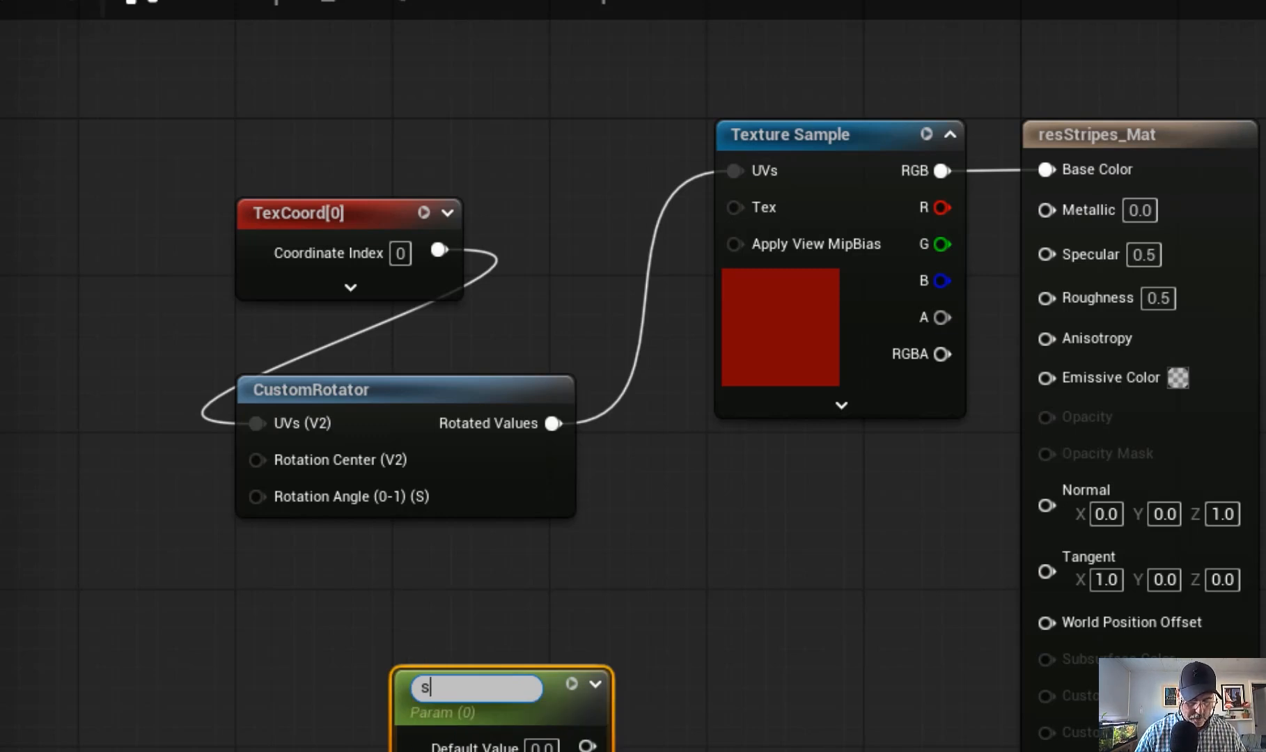
{"action": "type", "text": "otate"}
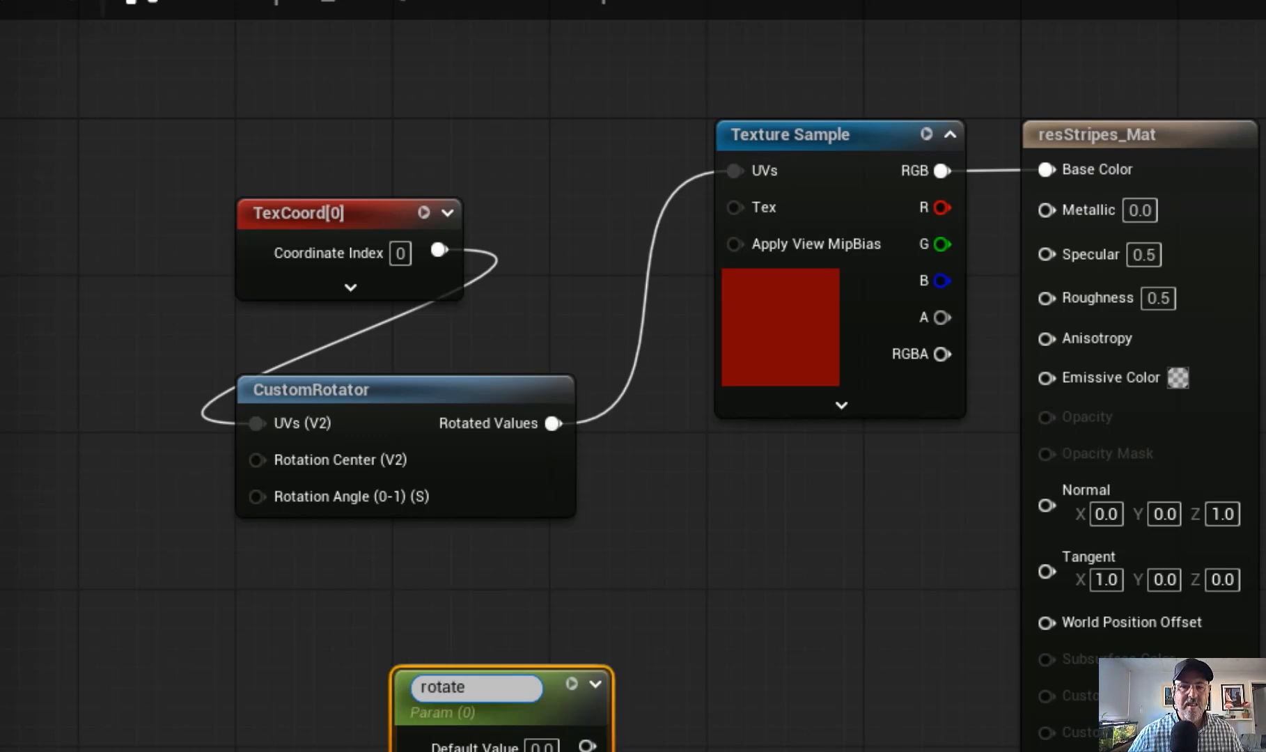
{"action": "key", "text": "Return"}
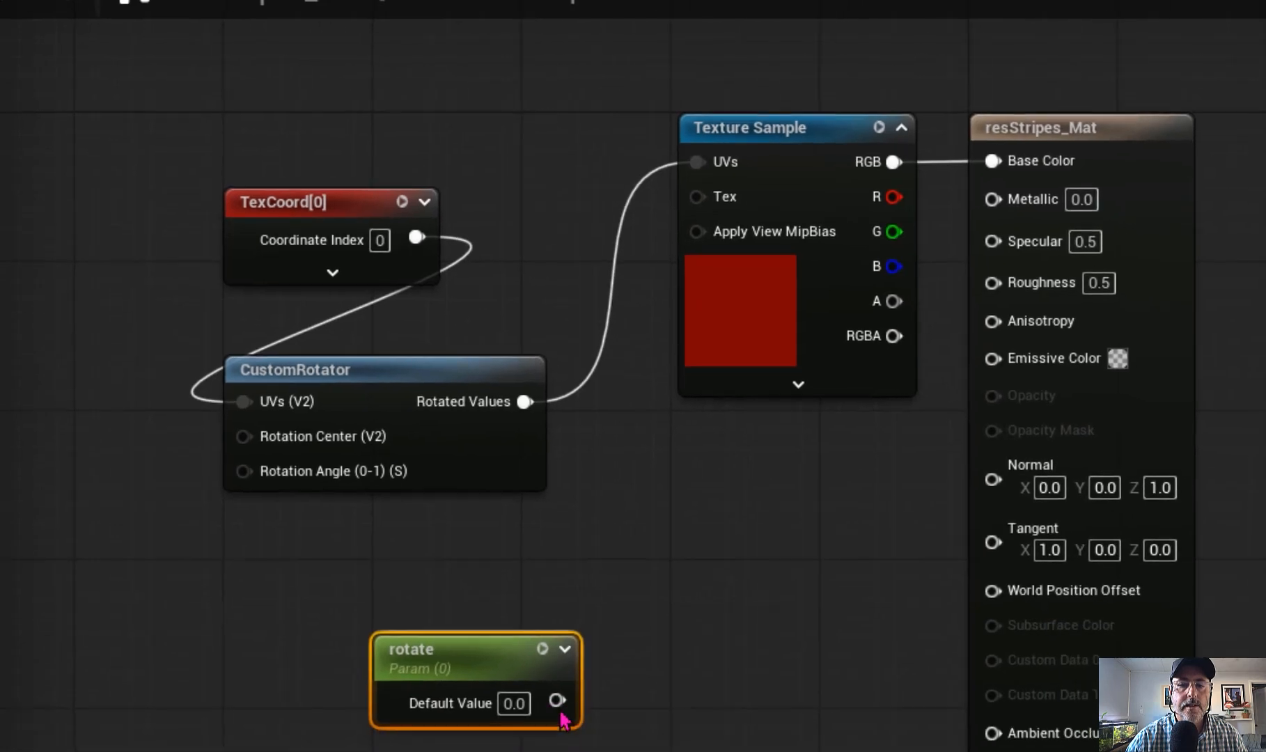
{"action": "left_click_drag", "start_coordinate": [587, 739], "coordinate": [301, 552]}
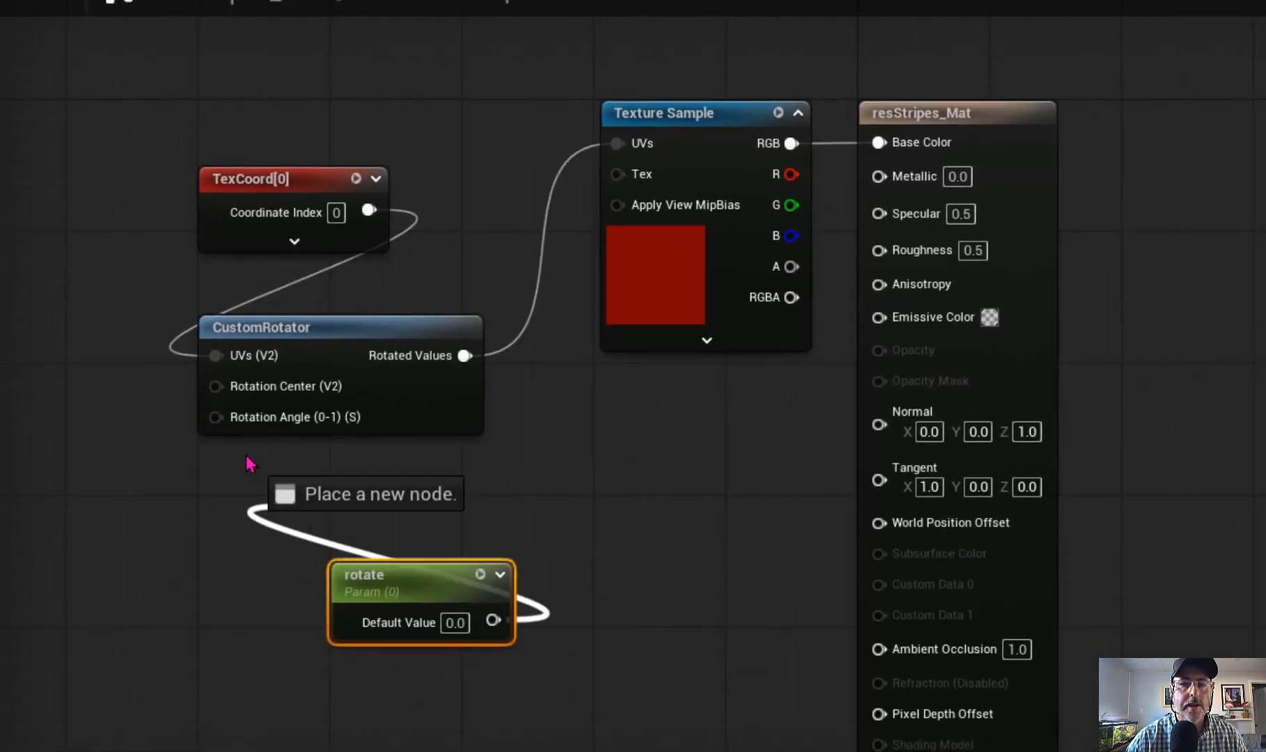
{"action": "left_click_drag", "start_coordinate": [251, 465], "coordinate": [216, 418]}
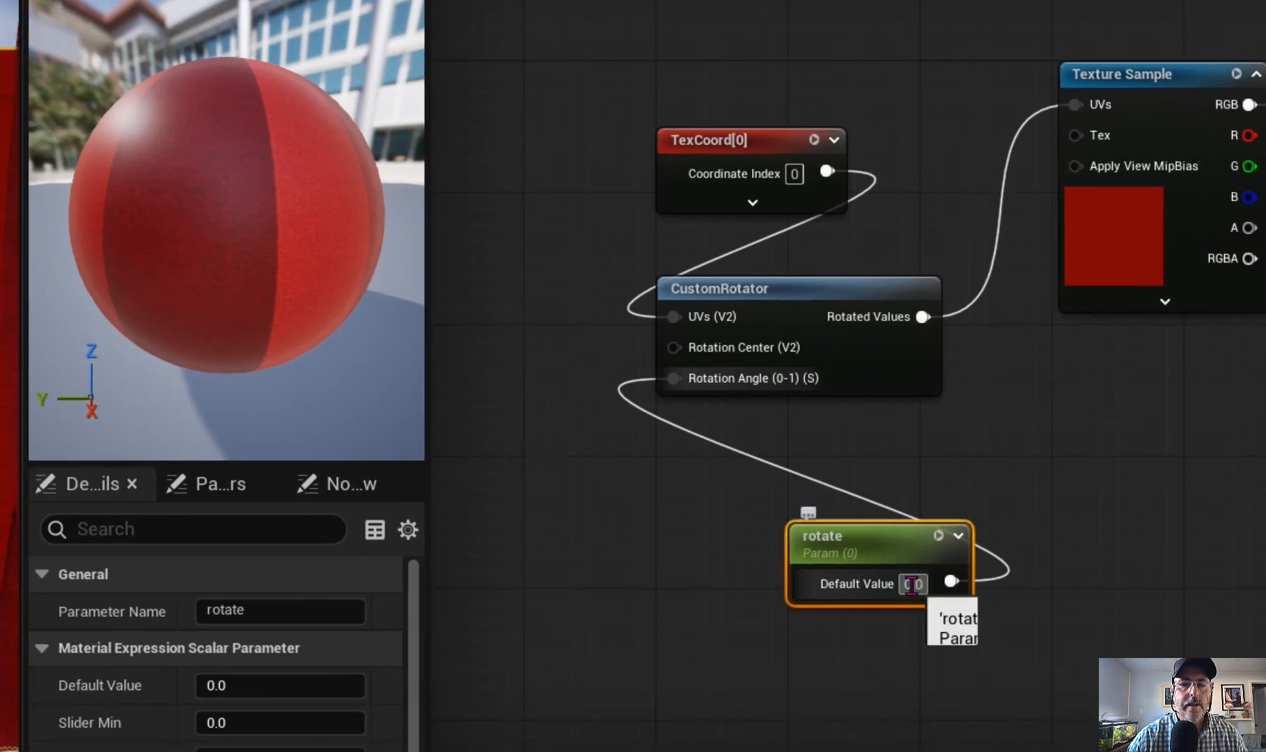
Set the rotate parameter's default value to 0.25.
{"action": "left_click", "coordinate": [455, 622]}
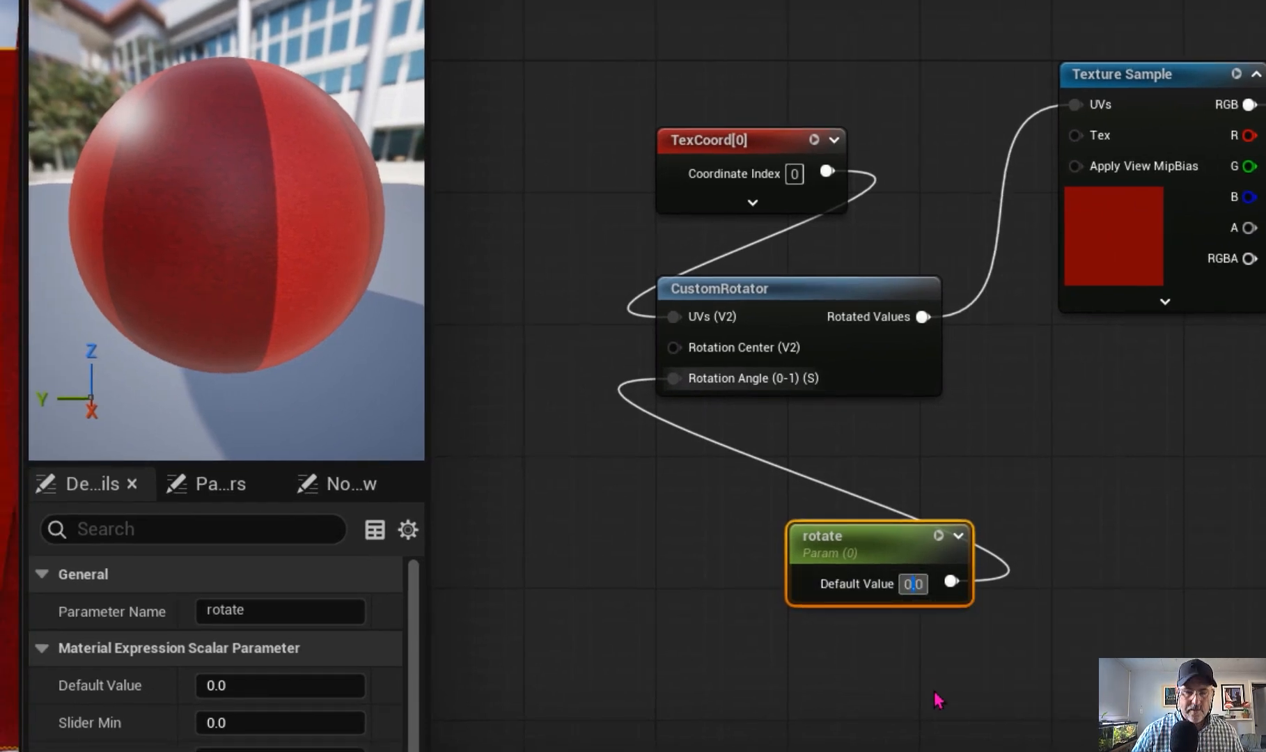
{"action": "key", "text": "BackSpace"}
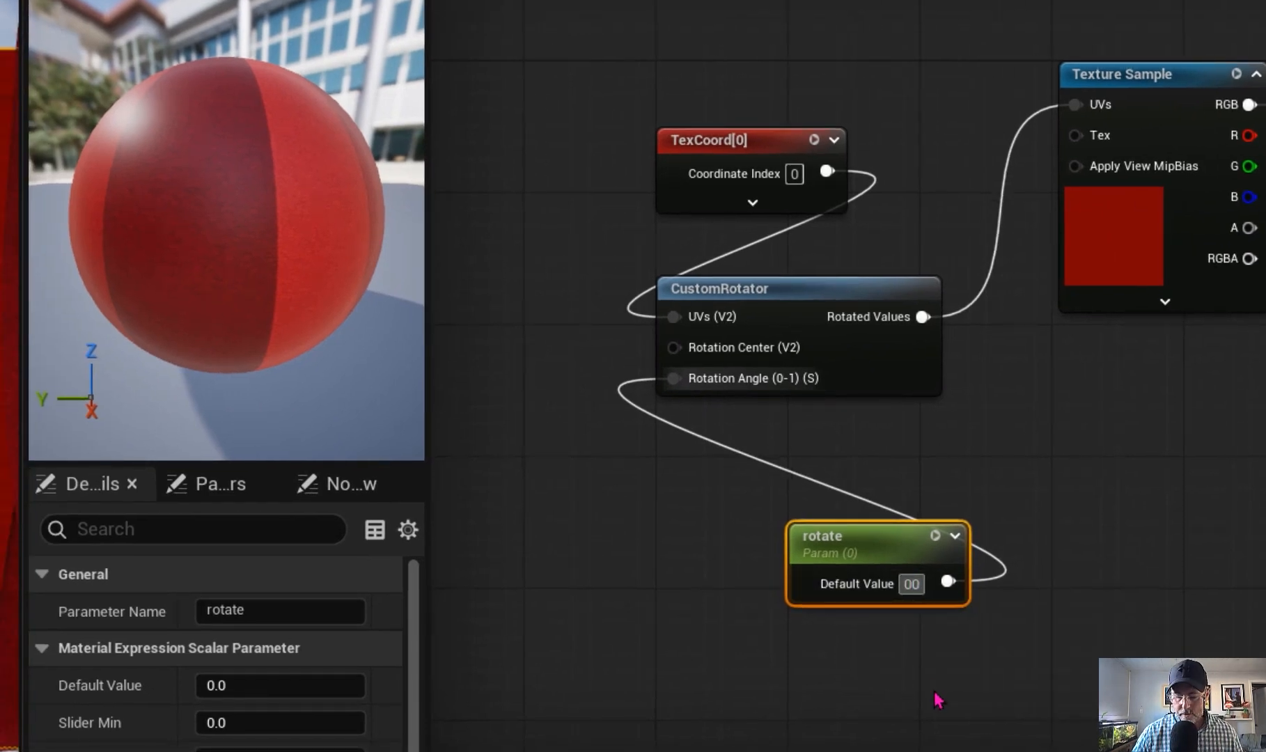
{"action": "key", "text": "Delete"}
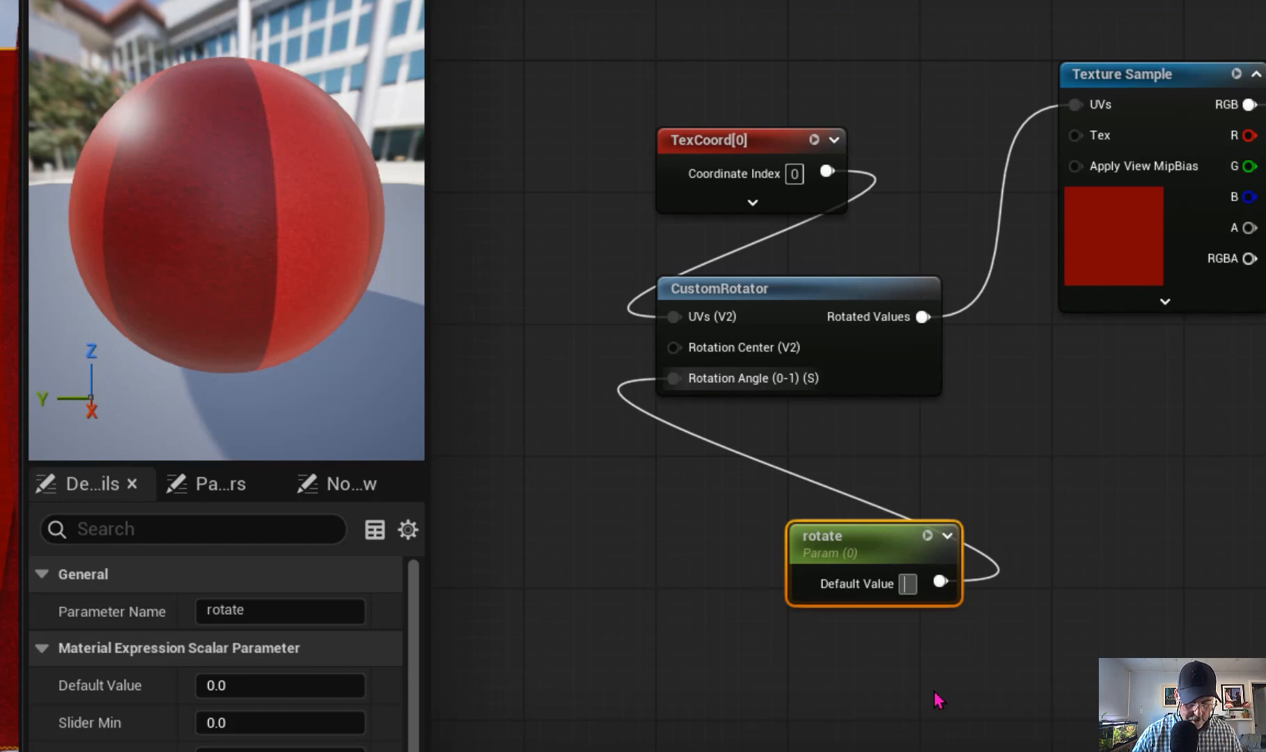
{"action": "type", "text": ".25"}
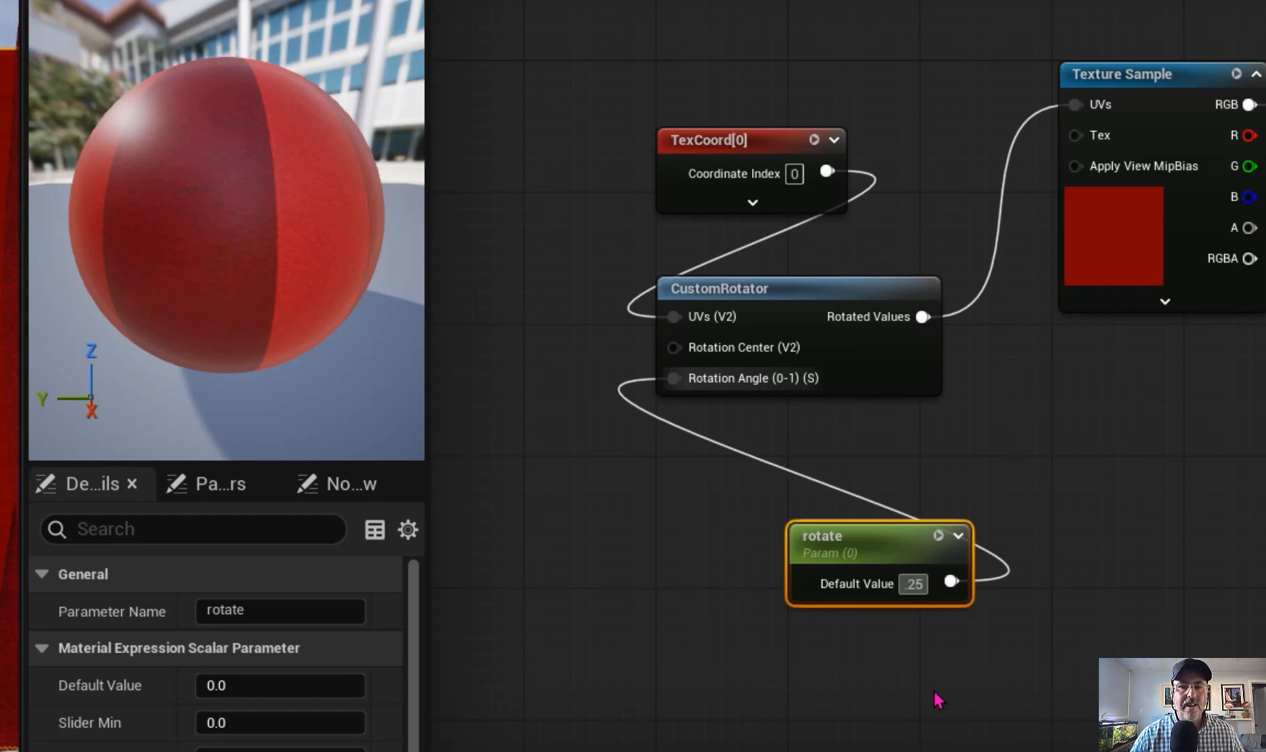
{"action": "key", "text": "Return"}
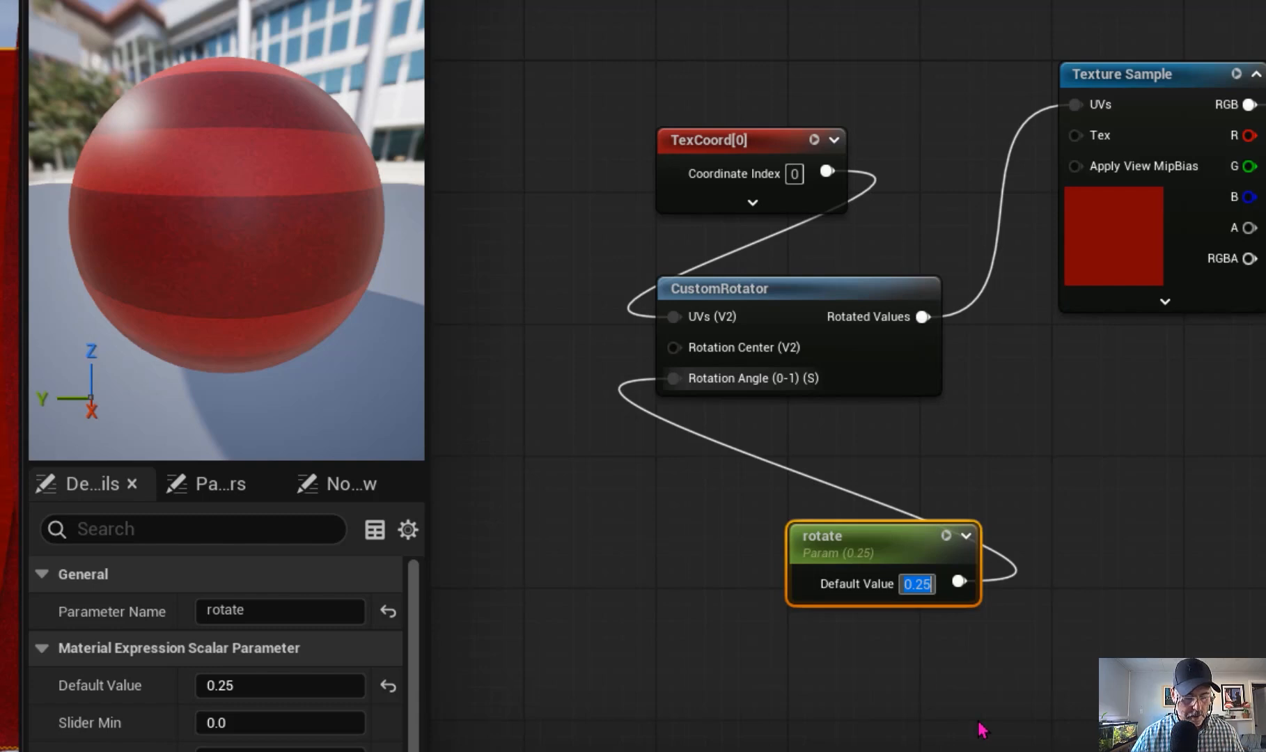
Set the rotate parameter's default value to 0.
{"action": "type", "text": "0"}
{"action": "key", "text": "Return"}
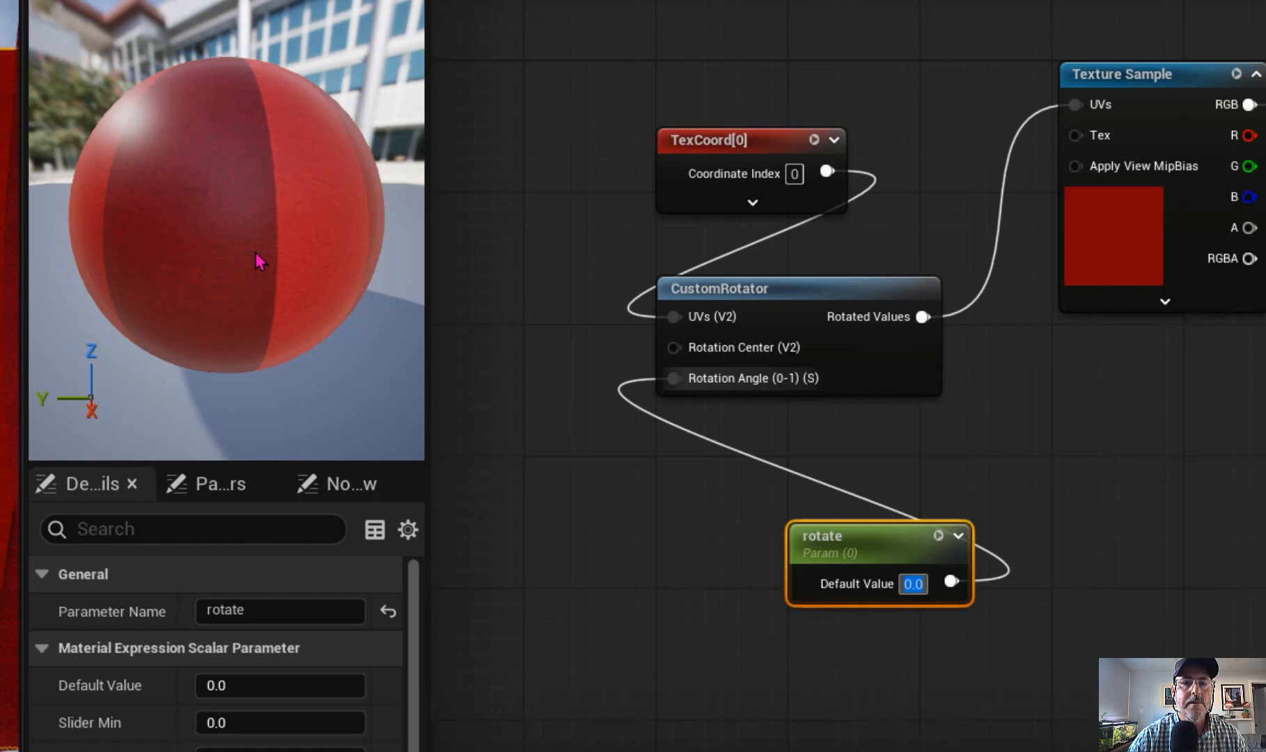
Set the TexCoord node's UTiling and VTiling to 25 and save the striped material.
{"action": "left_click", "coordinate": [748, 142]}
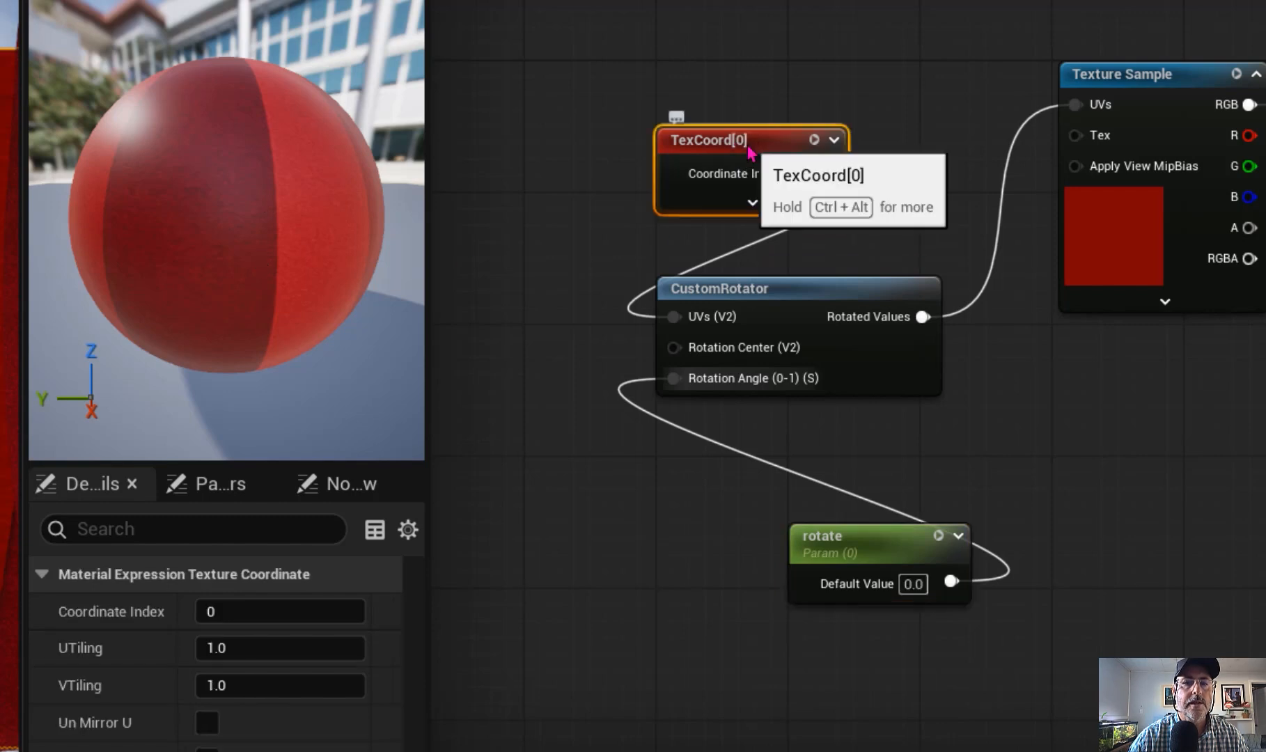
{"action": "left_click", "coordinate": [265, 649]}
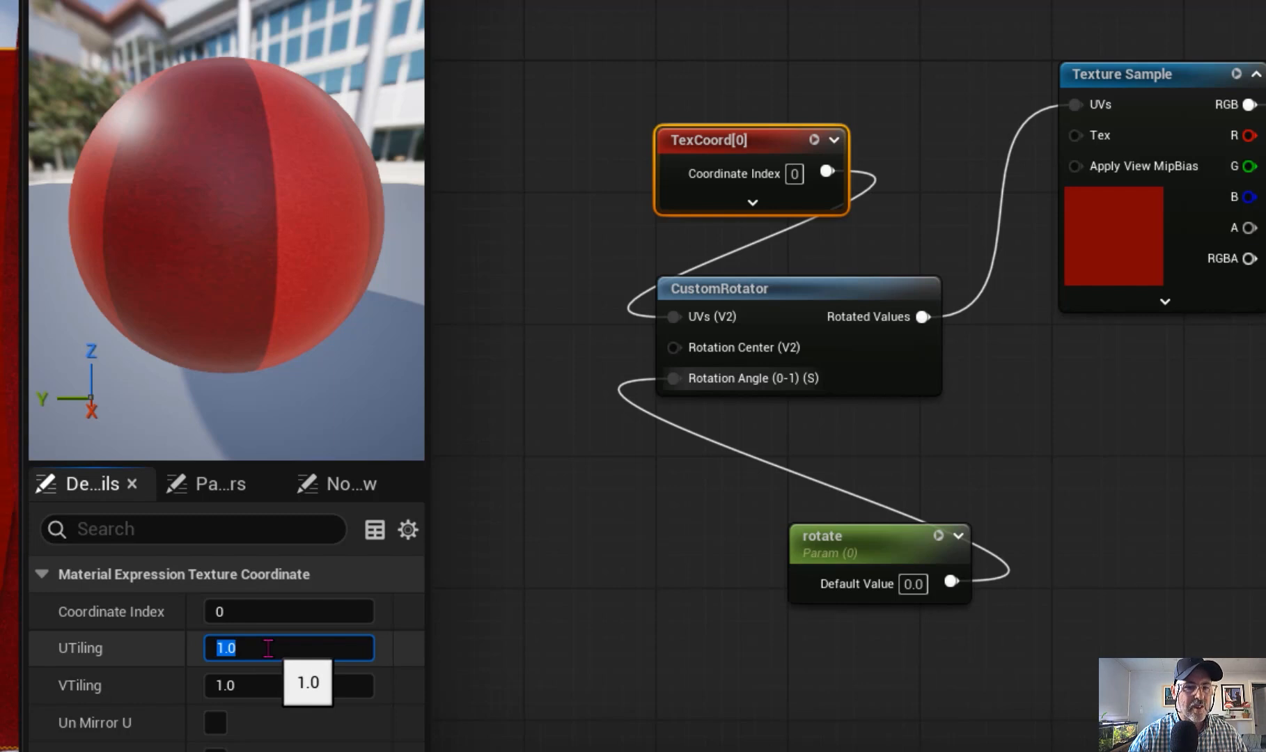
{"action": "type", "text": "25"}
{"action": "key", "text": "Return"}
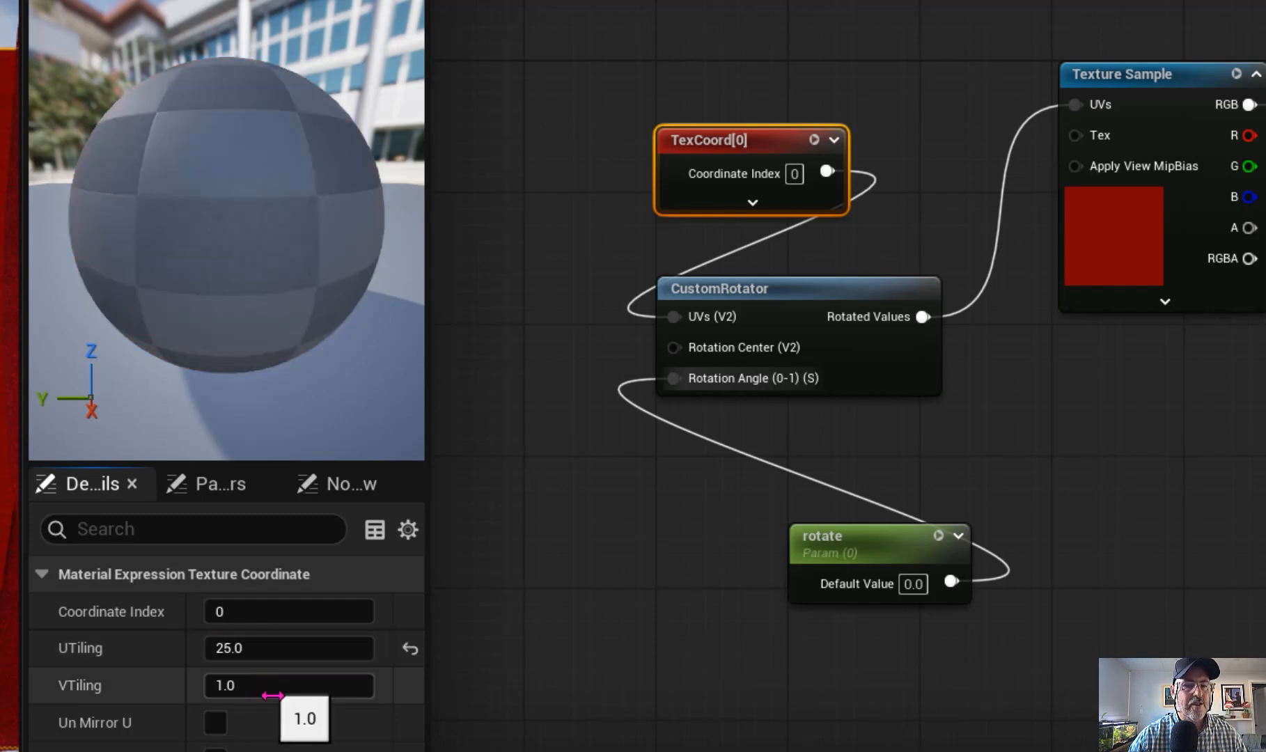
{"action": "left_click", "coordinate": [272, 688]}
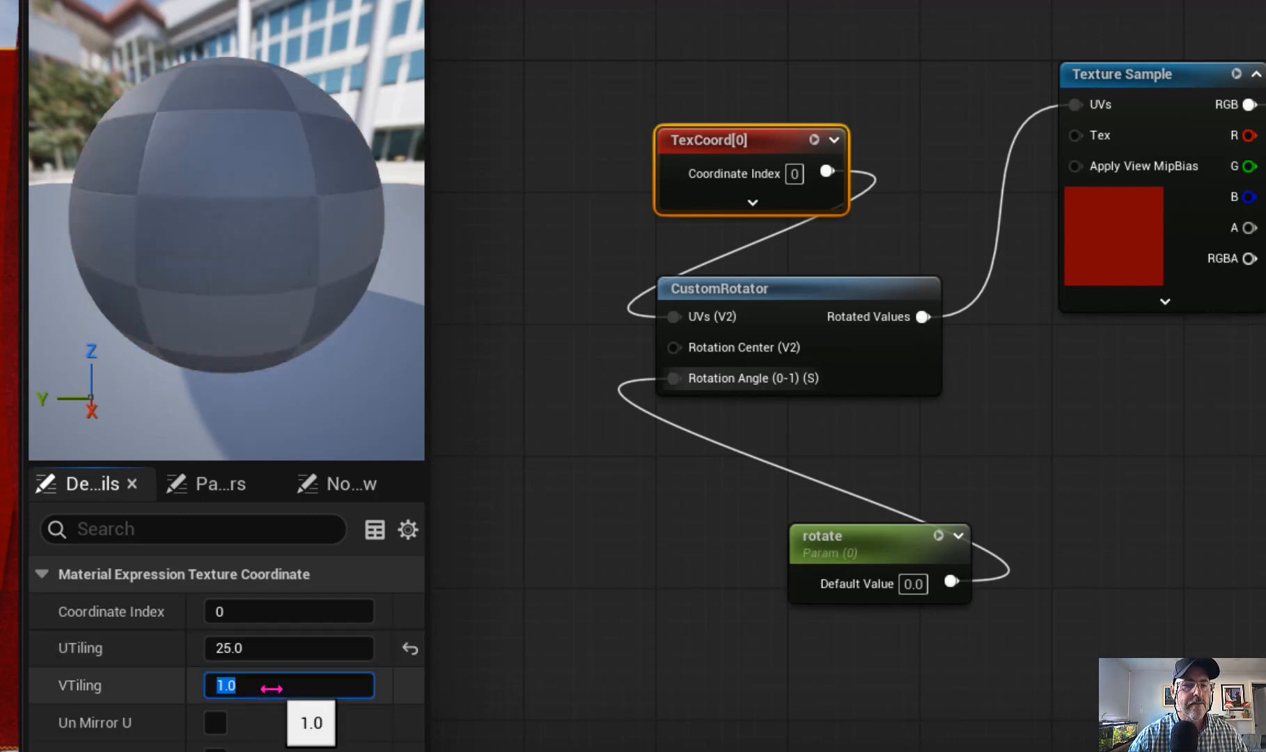
{"action": "type", "text": "25"}
{"action": "key", "text": "Return"}
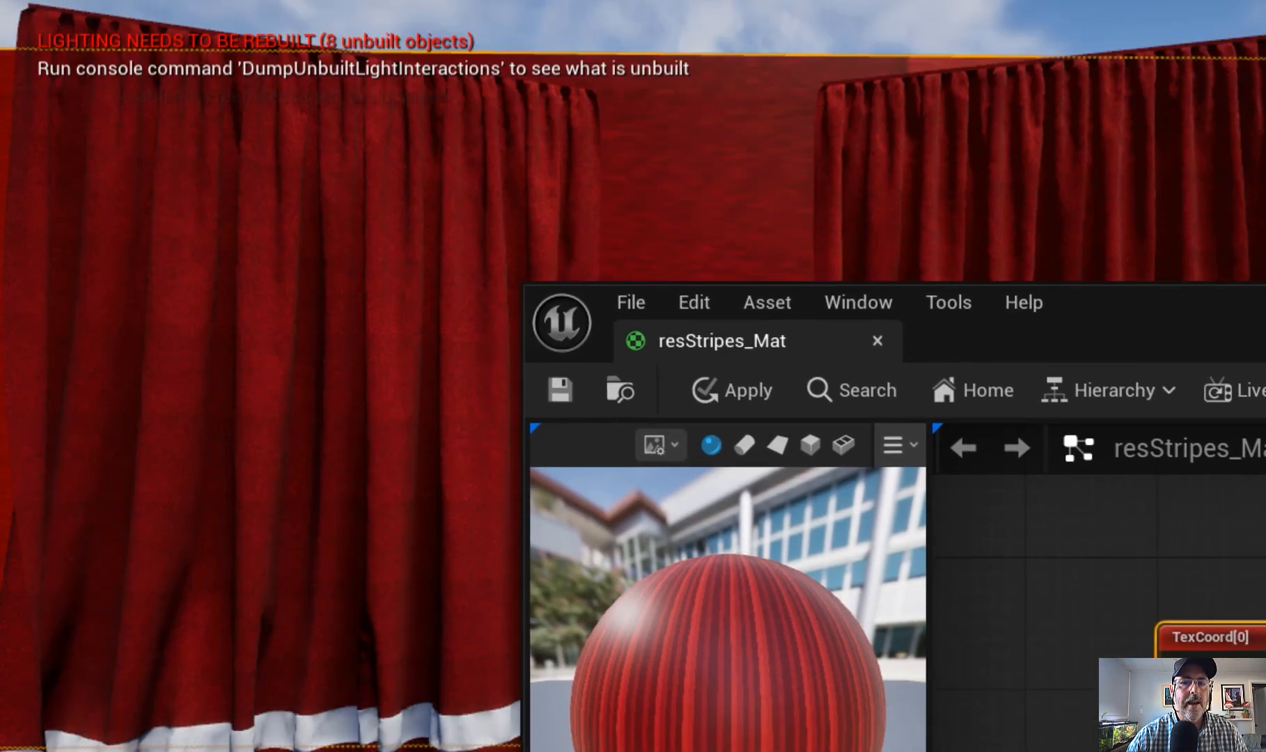
{"action": "left_click", "coordinate": [557, 392]}
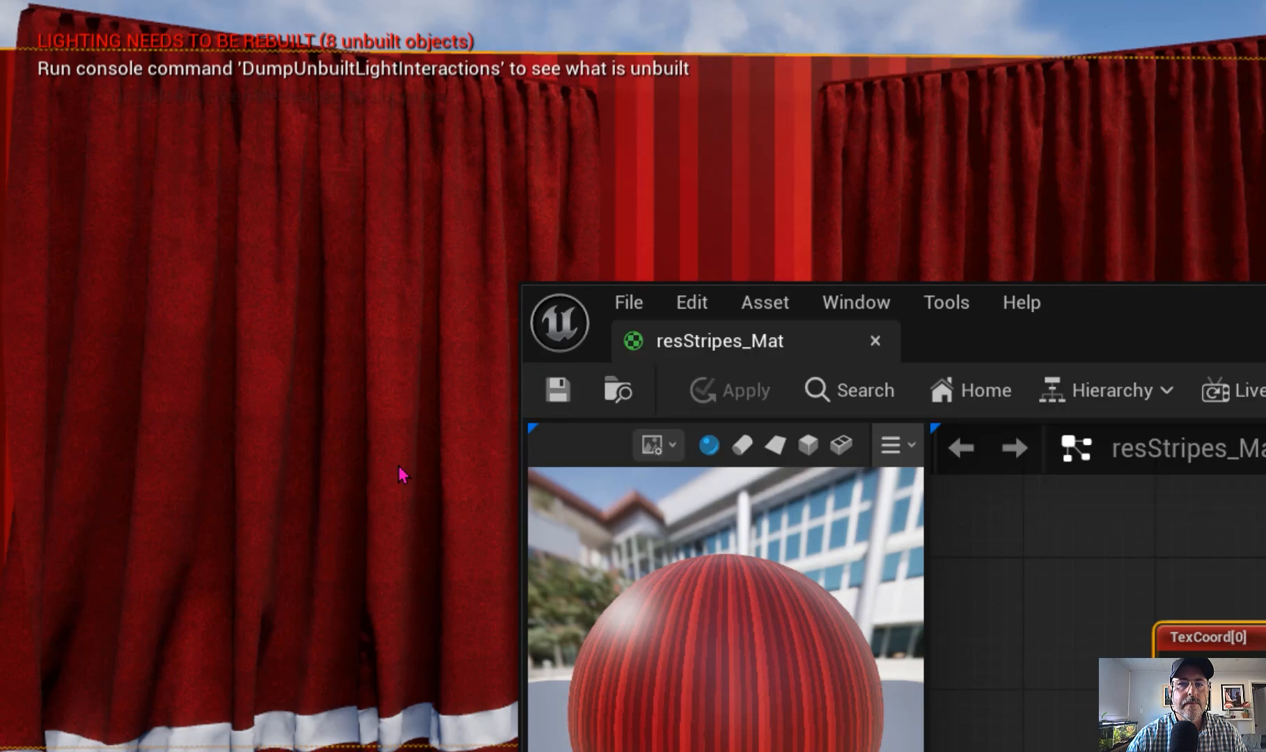
{"action": "right_click_drag", "start_coordinate": [401, 474], "coordinate": [446, 470]}
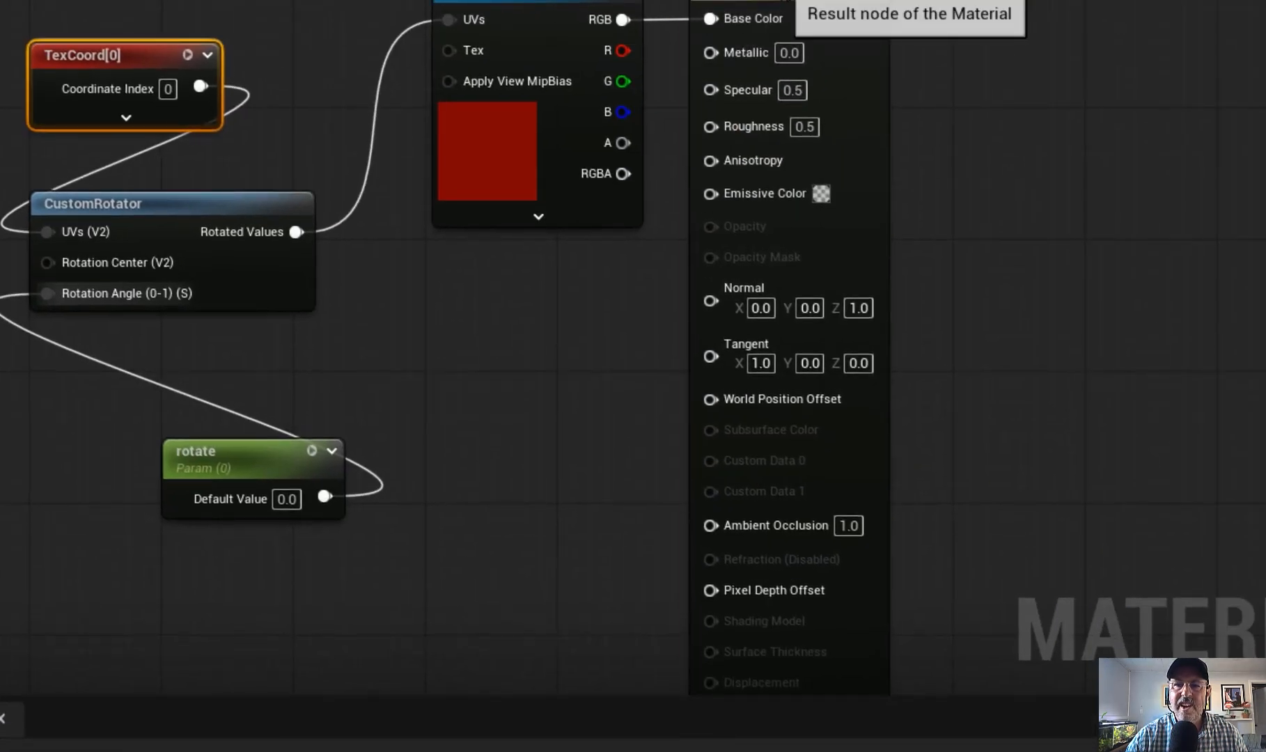
Set the Metallic value of the resStripes_Mat result node to 10 and save the material.
{"action": "left_click", "coordinate": [785, 19]}
{"action": "left_click", "coordinate": [789, 53]}
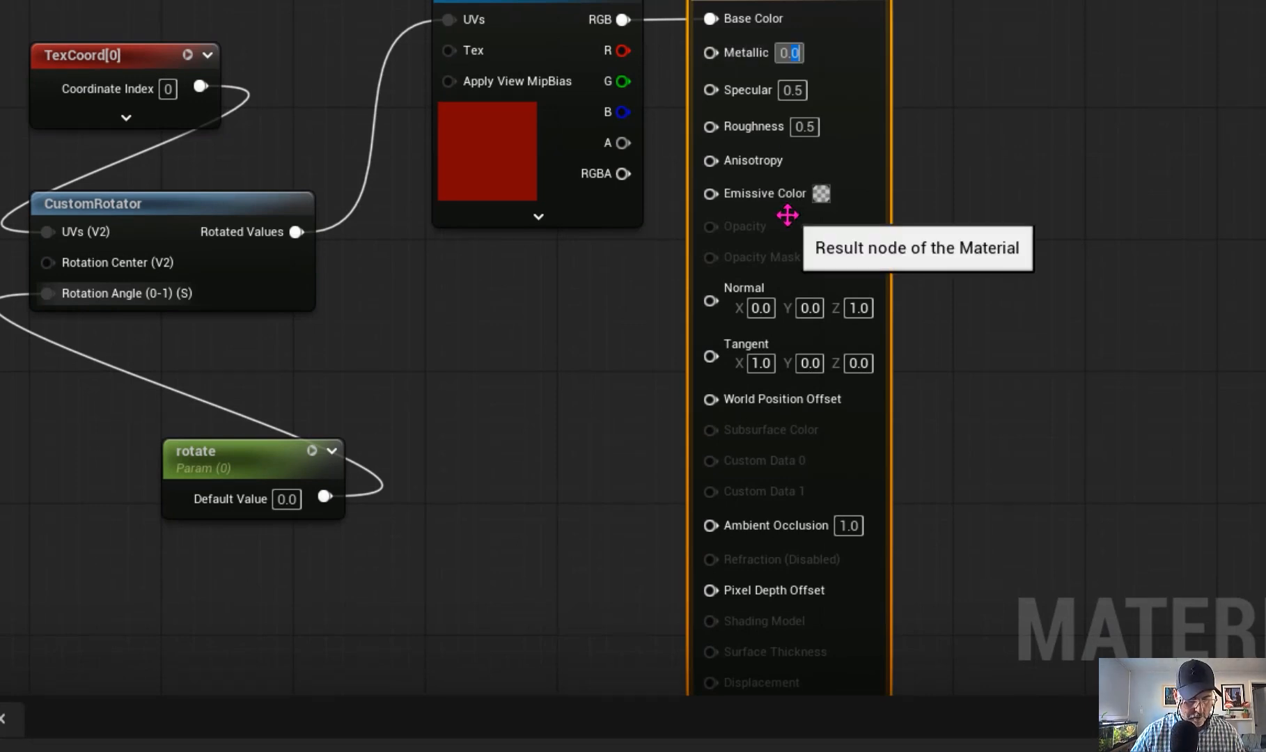
{"action": "type", "text": "0."}
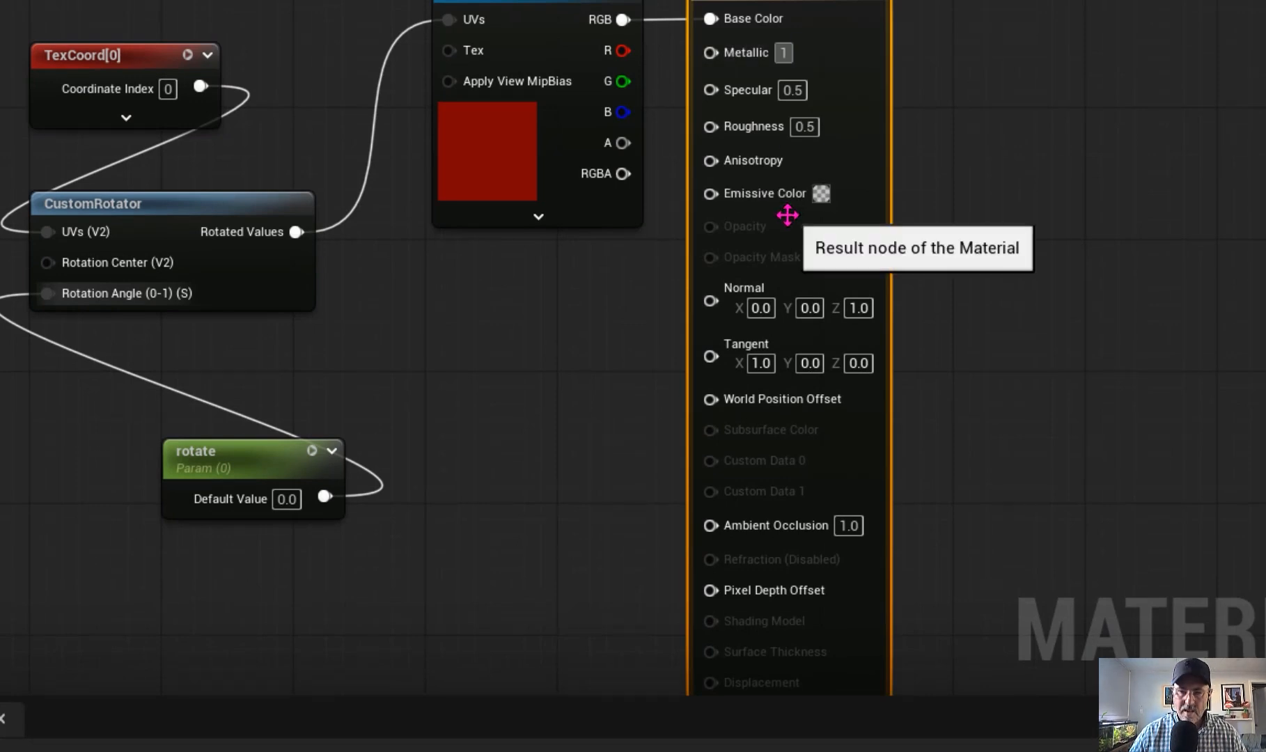
{"action": "type", "text": "0"}
{"action": "key", "text": "Return"}
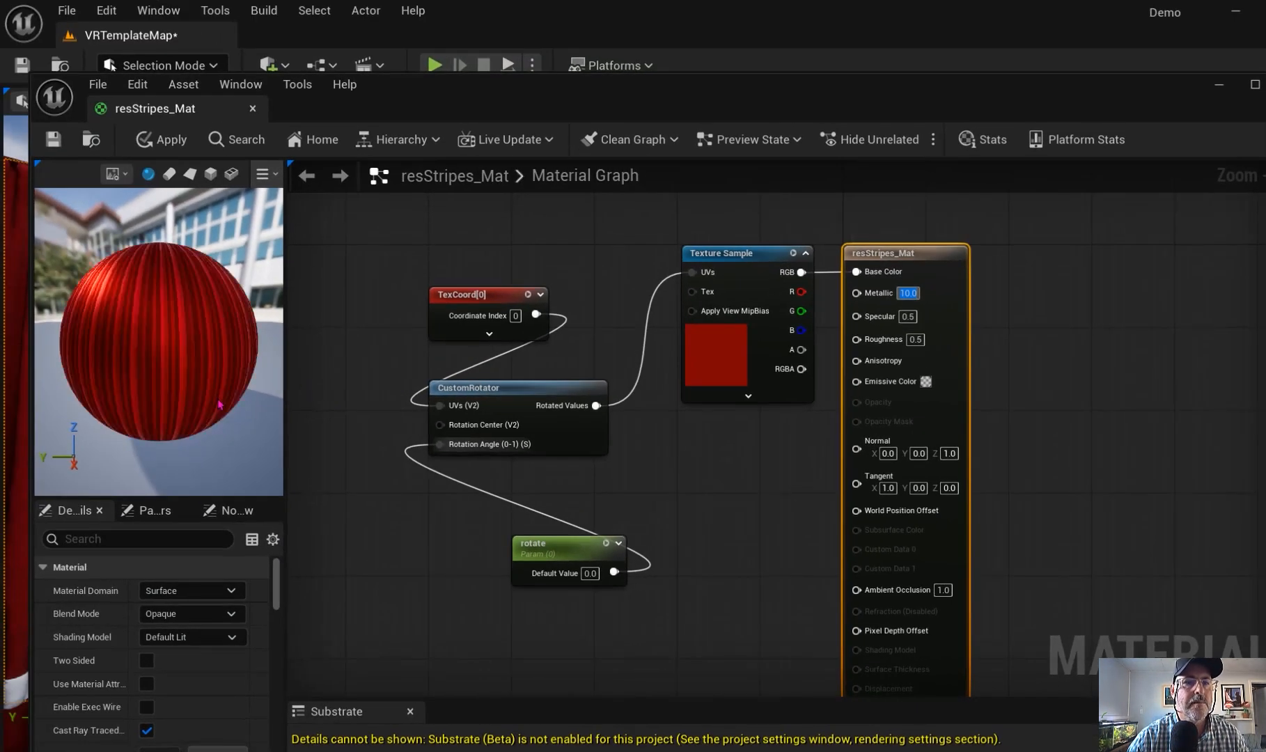
{"action": "left_click", "coordinate": [53, 141]}
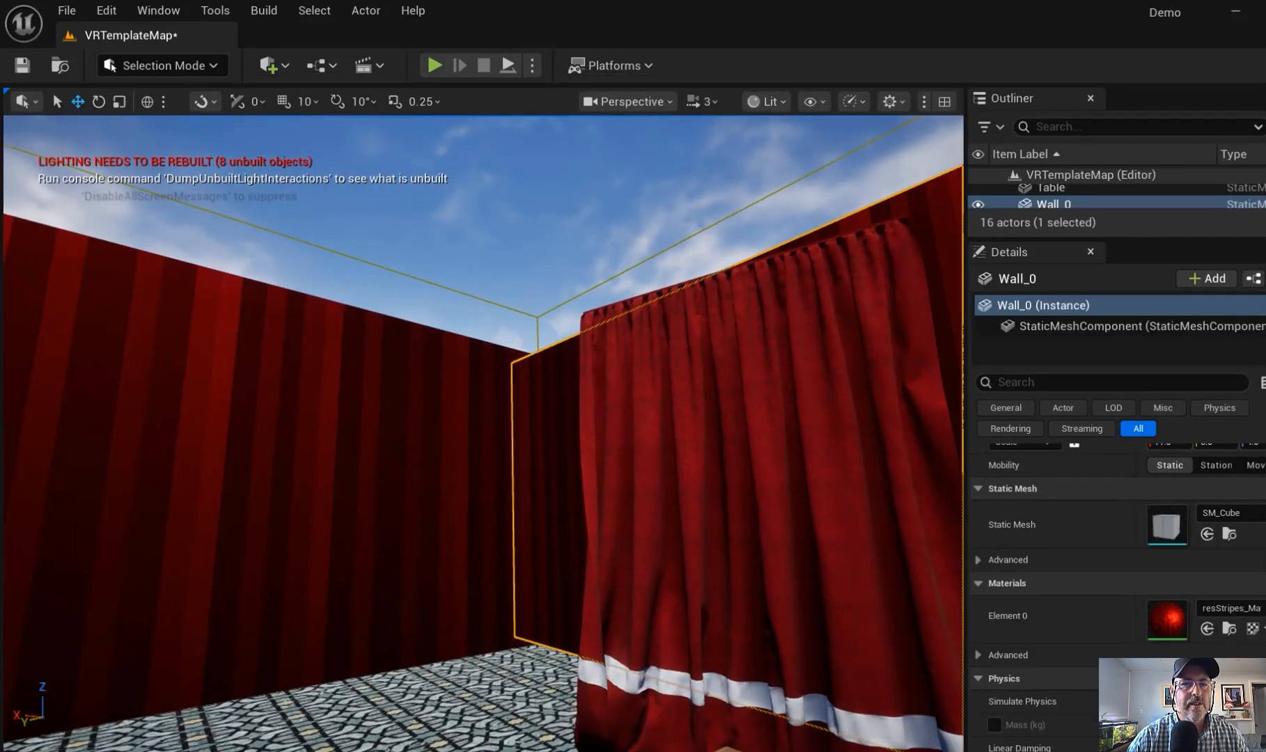
Re-aim the level's directional light so it brightly lights the striped back wall and the two curtains.
{"action": "right_click_drag", "start_coordinate": [483, 433], "coordinate": [704, 432]}
{"action": "key", "text": "s"}
{"action": "key", "text": "s"}
{"action": "key", "text": "s"}
{"action": "key", "text": "s"}
{"action": "left_click", "coordinate": [719, 166]}
{"action": "key", "text": "ctrl+l"}
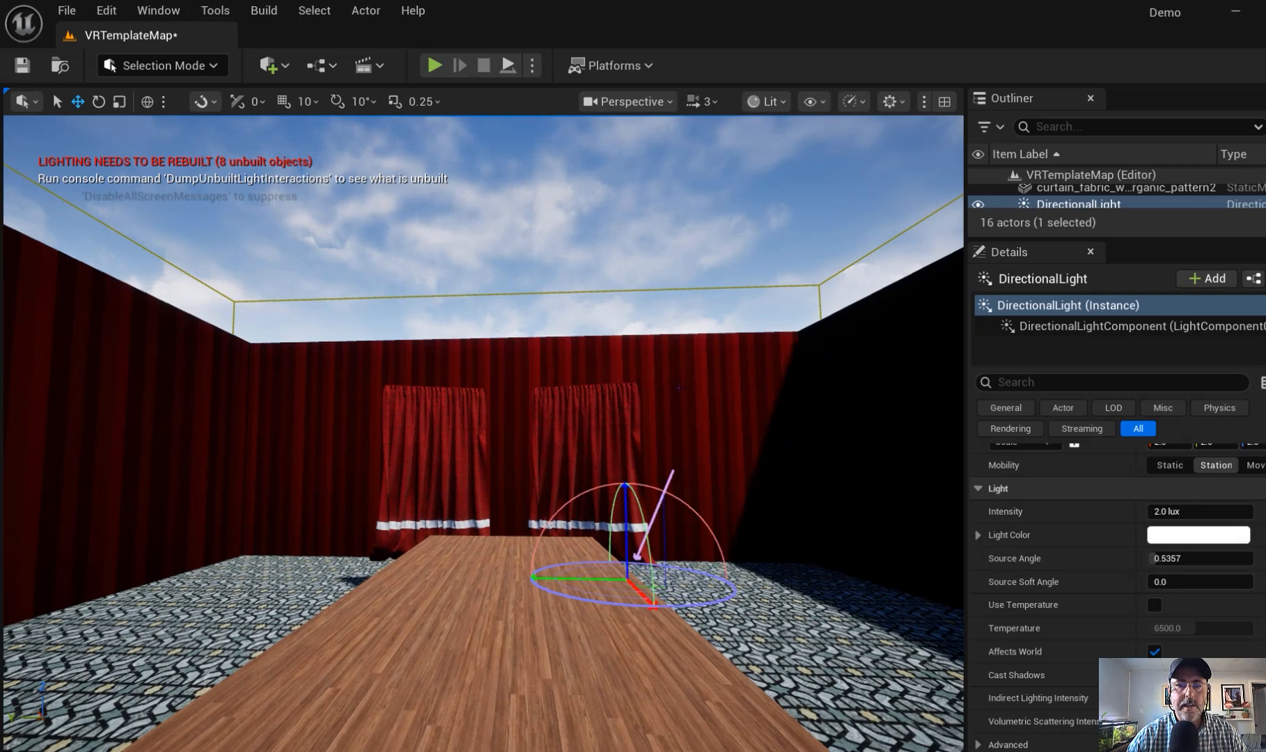
{"action": "key", "text": "ctrl+l"}
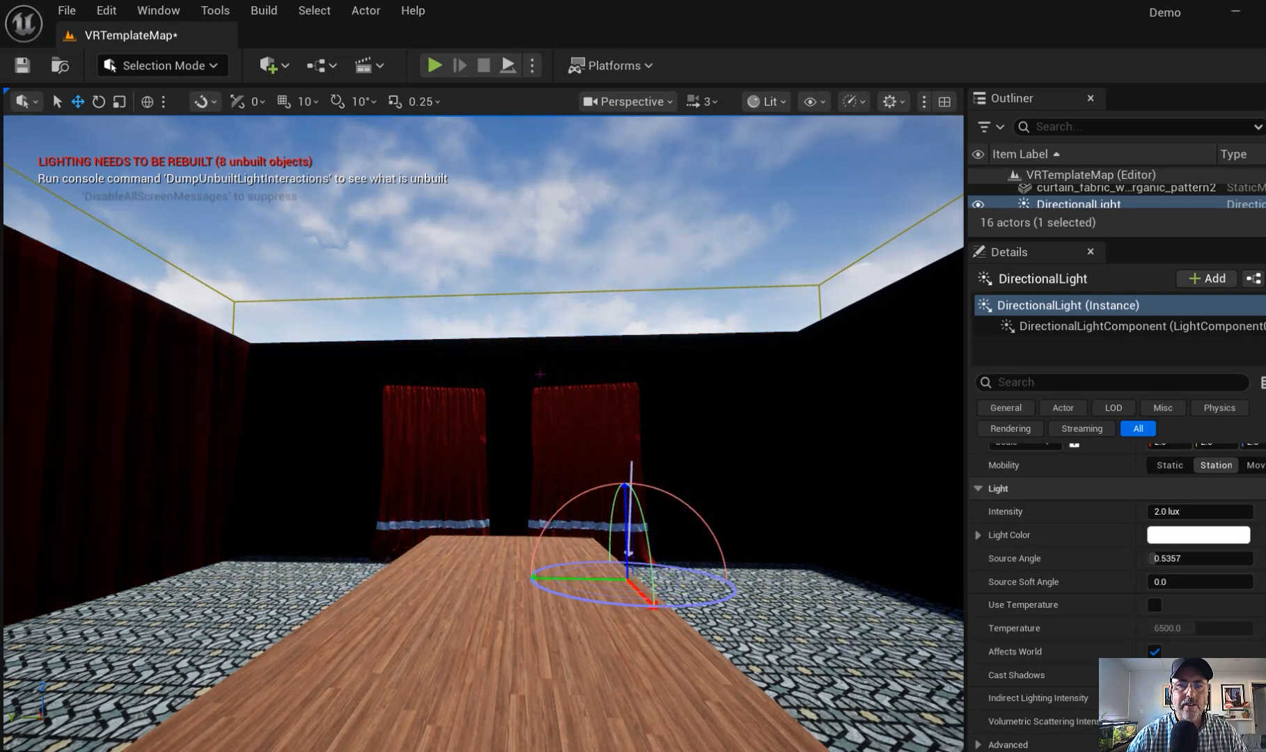
{"action": "key", "text": "ctrl+l"}
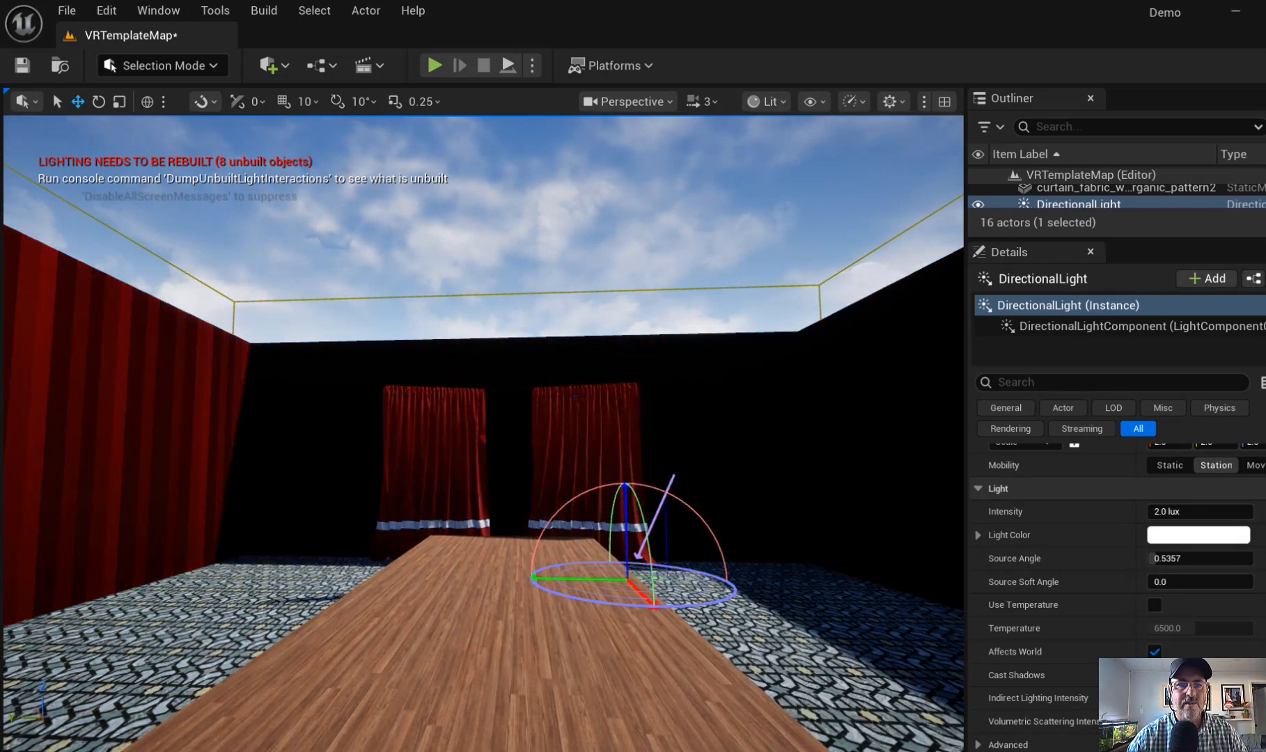
{"action": "key", "text": "ctrl+l"}
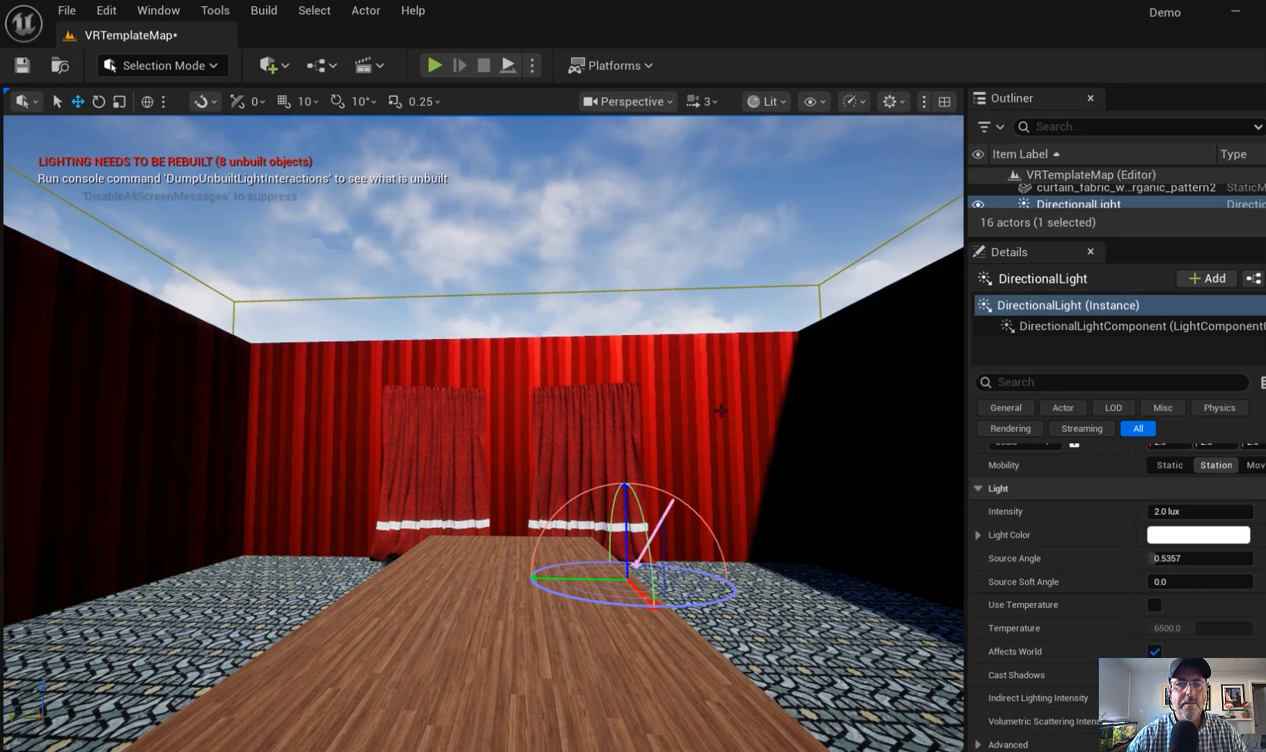
Place a point light at the back wall beside the curtains and delete it again.
{"action": "left_click", "coordinate": [720, 407]}
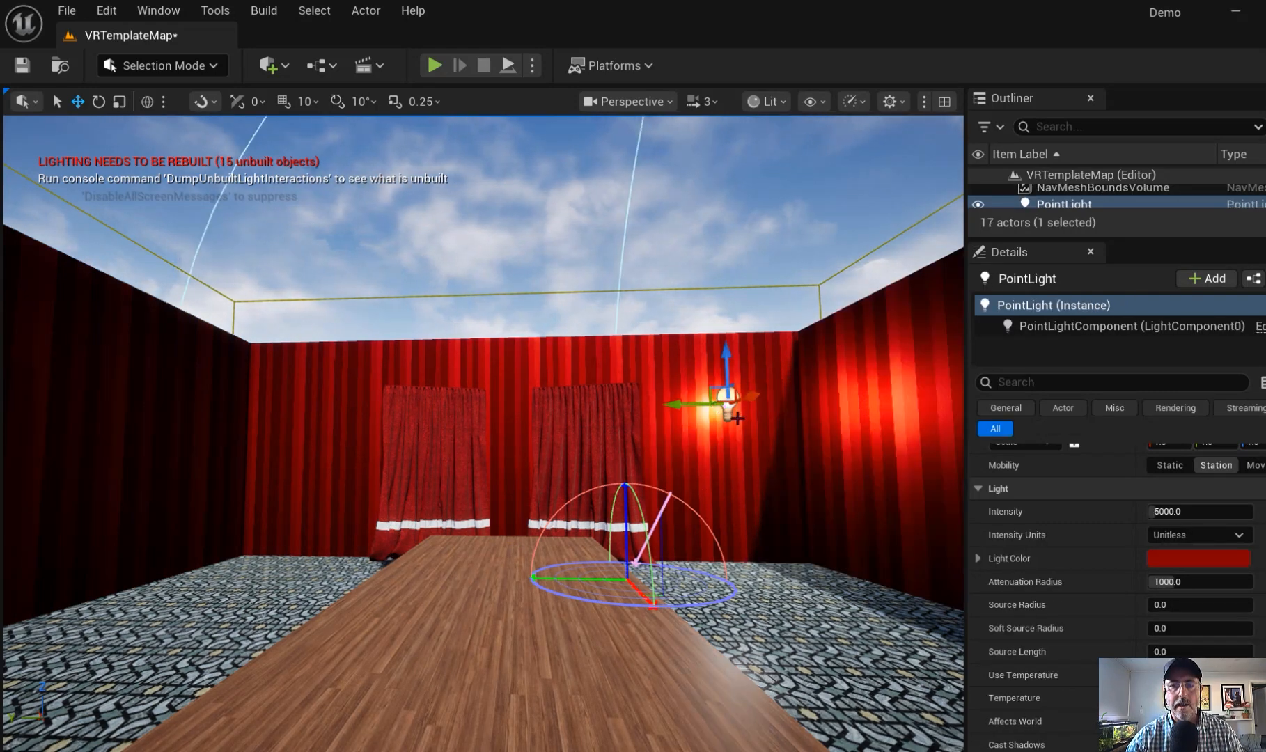
{"action": "key", "text": "Delete"}
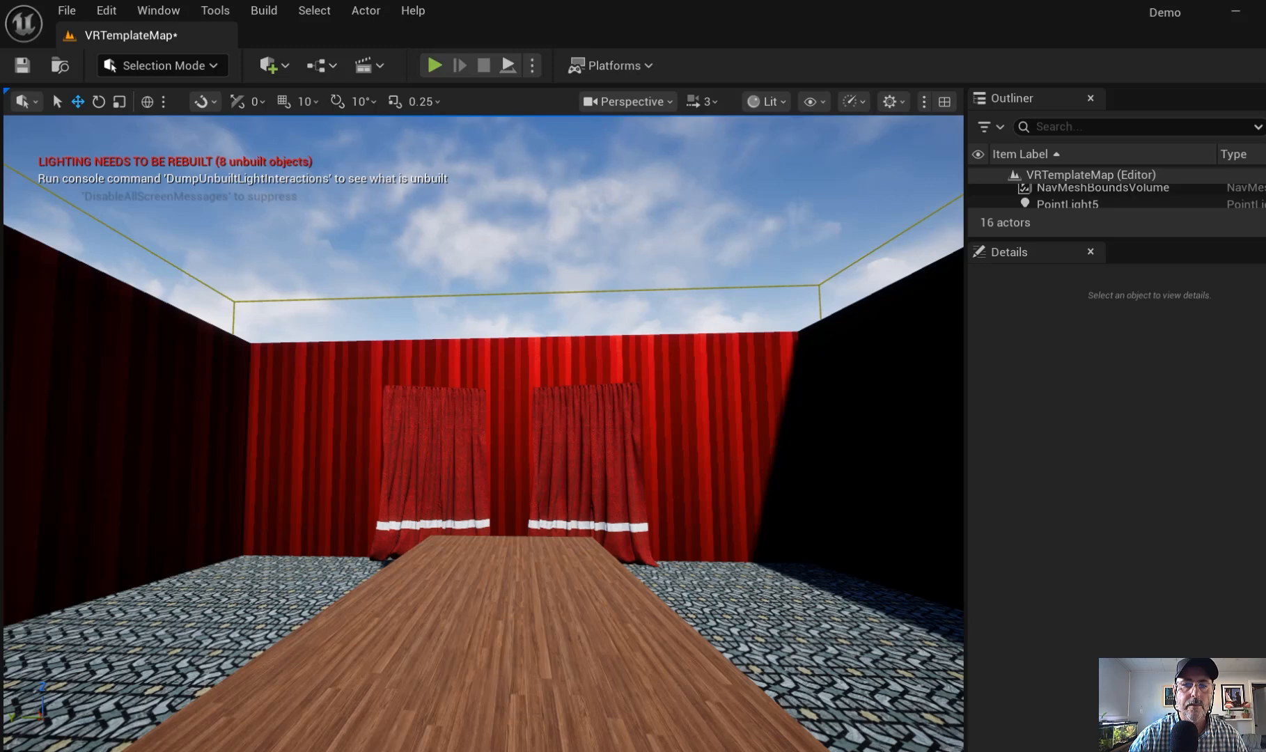
Inspect the two curtains and the striped wall between them up close from the end of the wooden stage.
{"action": "mouse_move", "coordinate": [502, 546]}
{"action": "left_mouse_down"}
{"action": "mouse_move", "coordinate": [502, 418]}
{"action": "mouse_move", "coordinate": [502, 567]}
{"action": "left_mouse_up"}
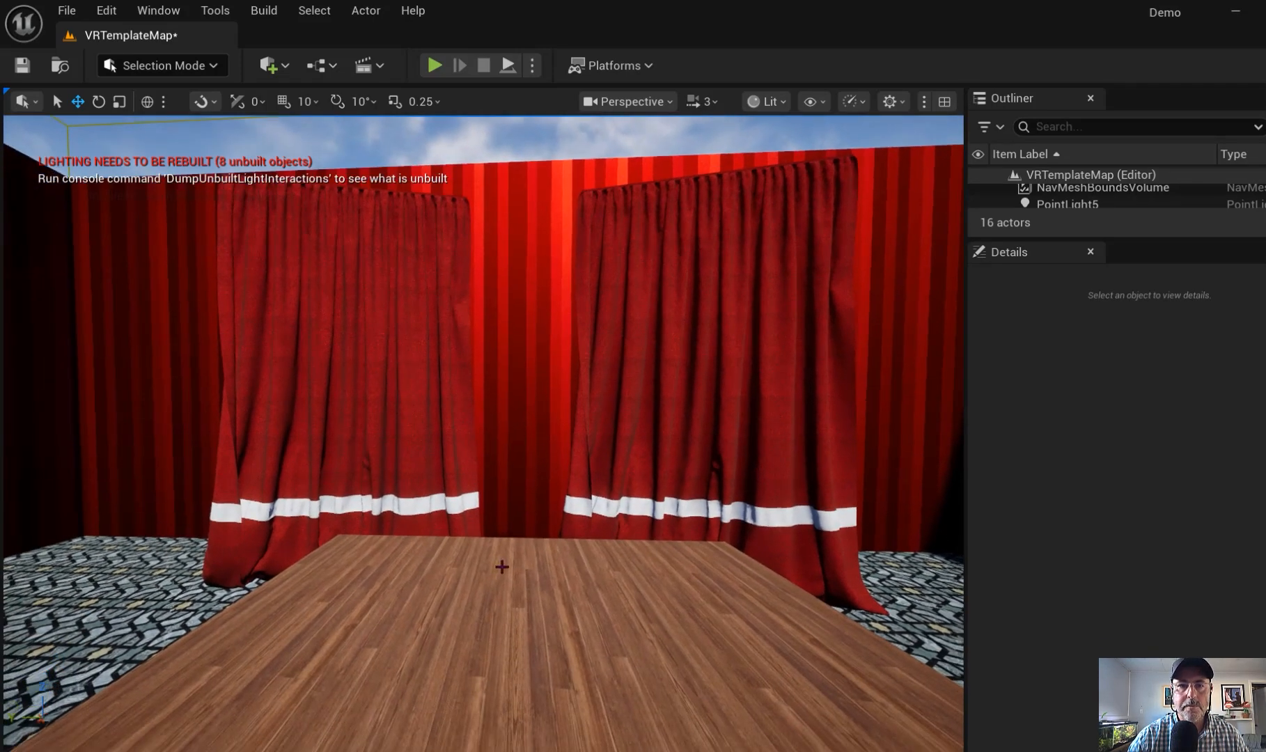
{"action": "middle_click_drag", "start_coordinate": [502, 567], "coordinate": [516, 506]}
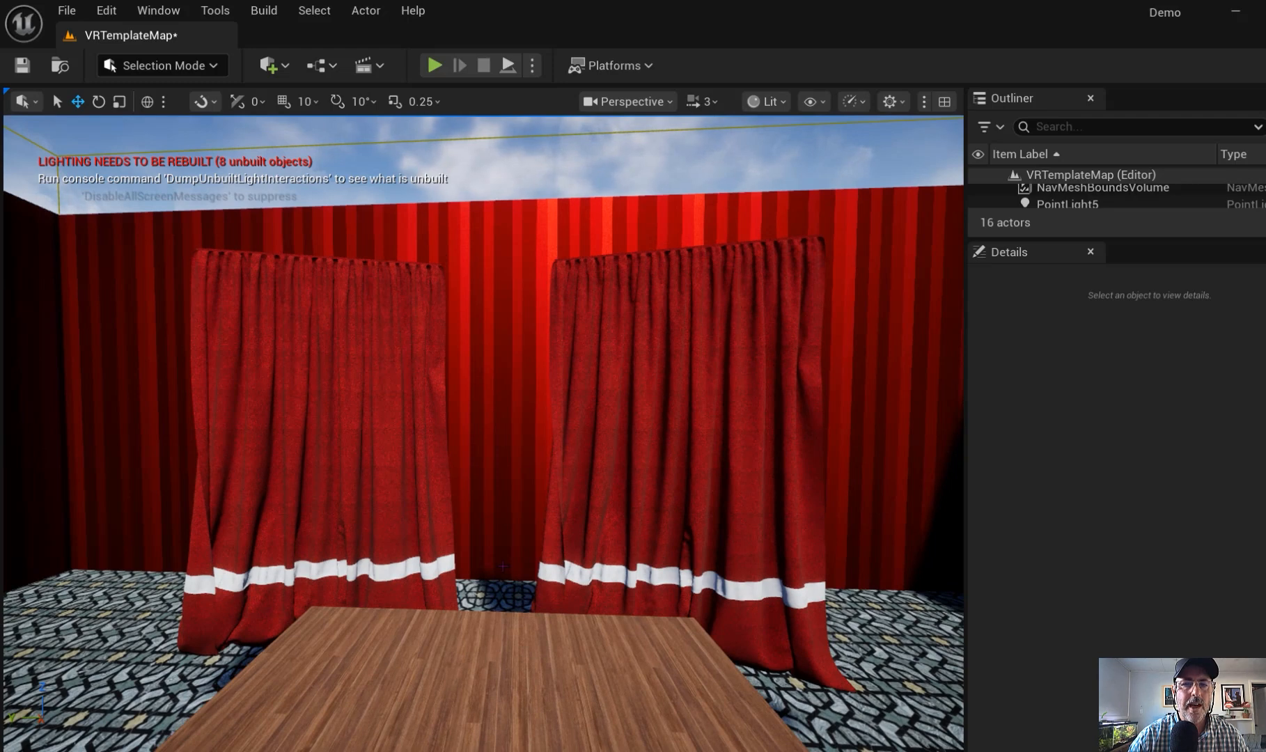
{"action": "mouse_move", "coordinate": [503, 567]}
{"action": "right_mouse_down"}
{"action": "mouse_move", "coordinate": [530, 571]}
{"action": "mouse_move", "coordinate": [486, 569]}
{"action": "right_mouse_up"}
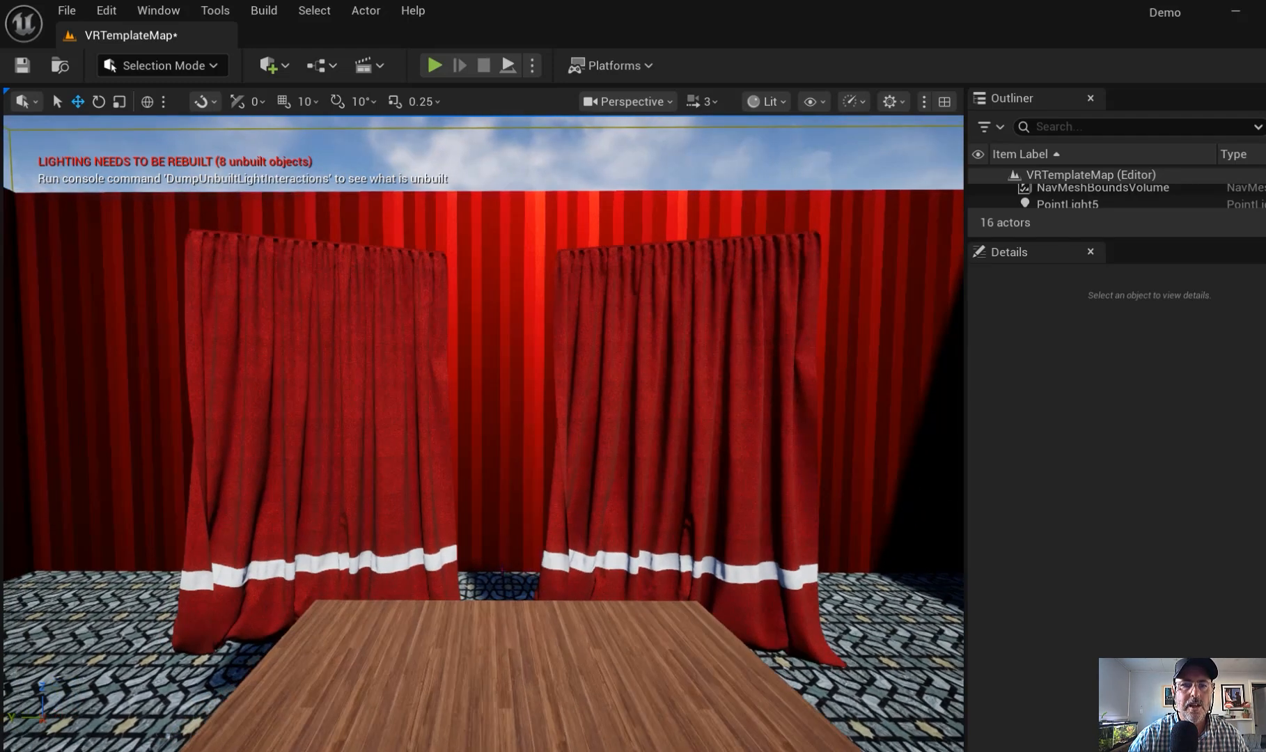
{"action": "left_click_drag", "start_coordinate": [502, 566], "coordinate": [503, 503]}
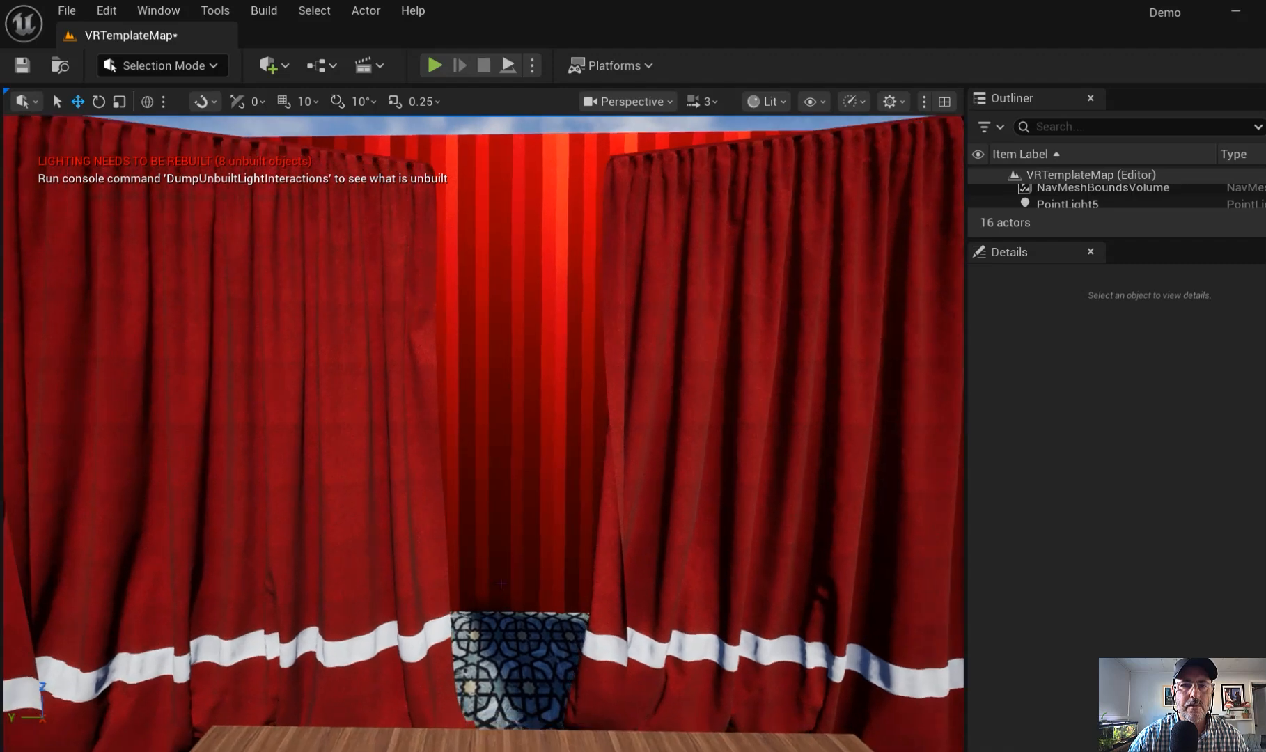
{"action": "middle_click_drag", "start_coordinate": [503, 567], "coordinate": [502, 597]}
{"action": "right_click_drag", "start_coordinate": [502, 566], "coordinate": [503, 561]}
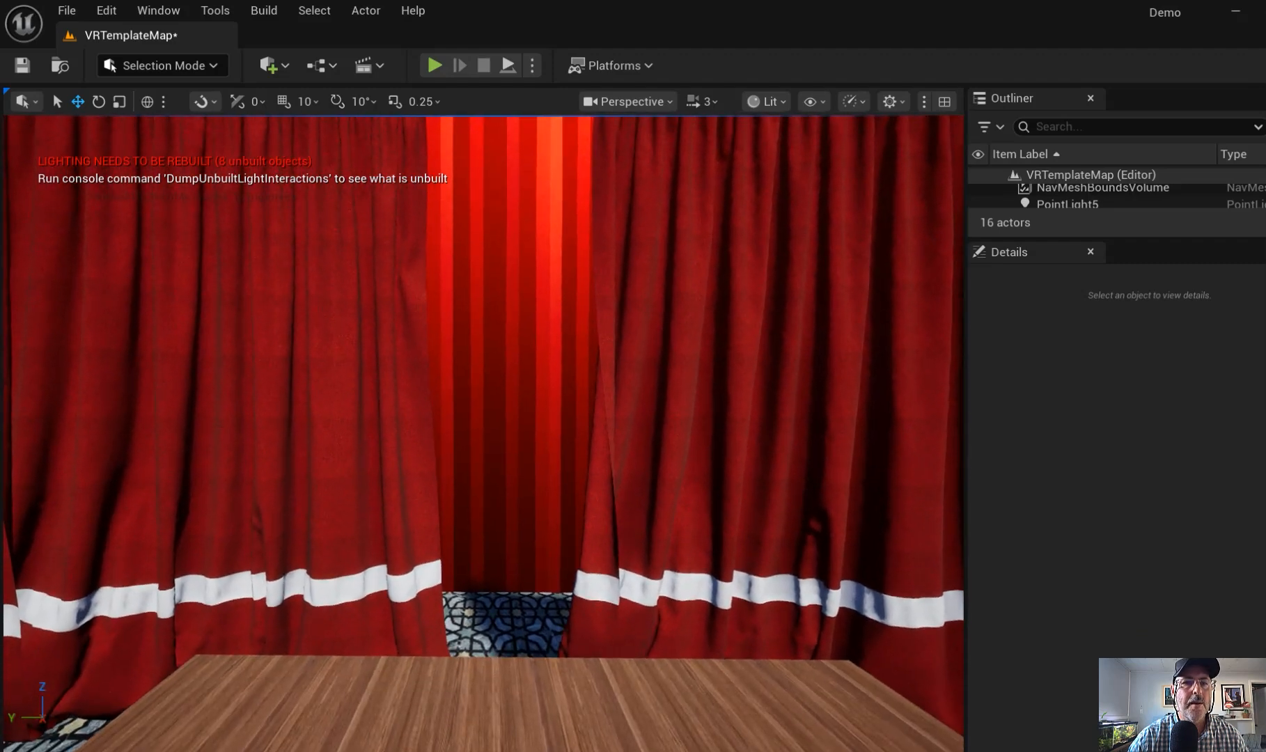